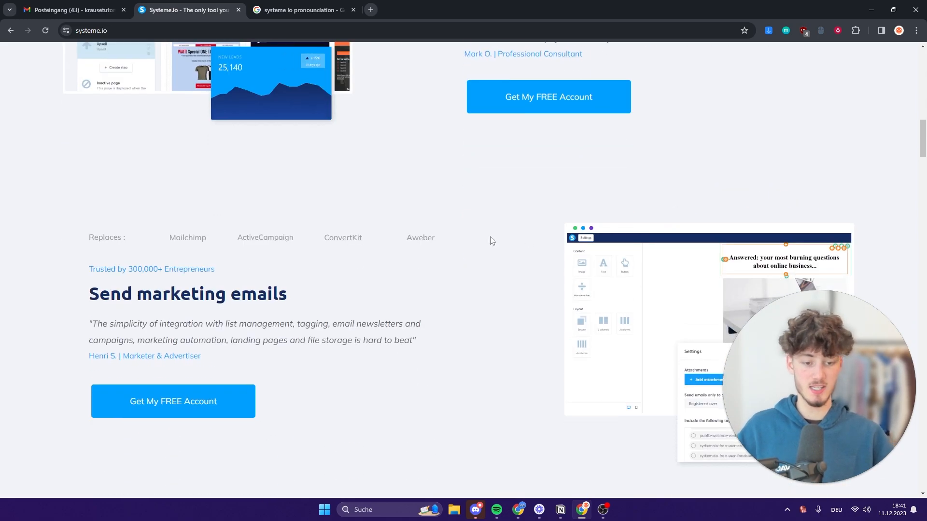
scroll(361, 263, "down", 9)
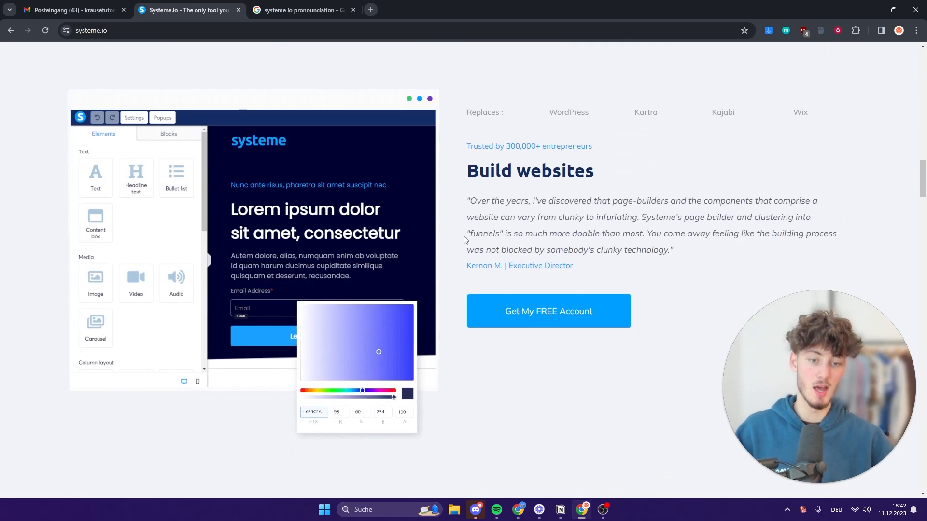
Look over the systeme.io homepage, highlighting the Build websites heading and the web address.
left_click_drag(465, 170, 611, 162)
left_click(648, 213)
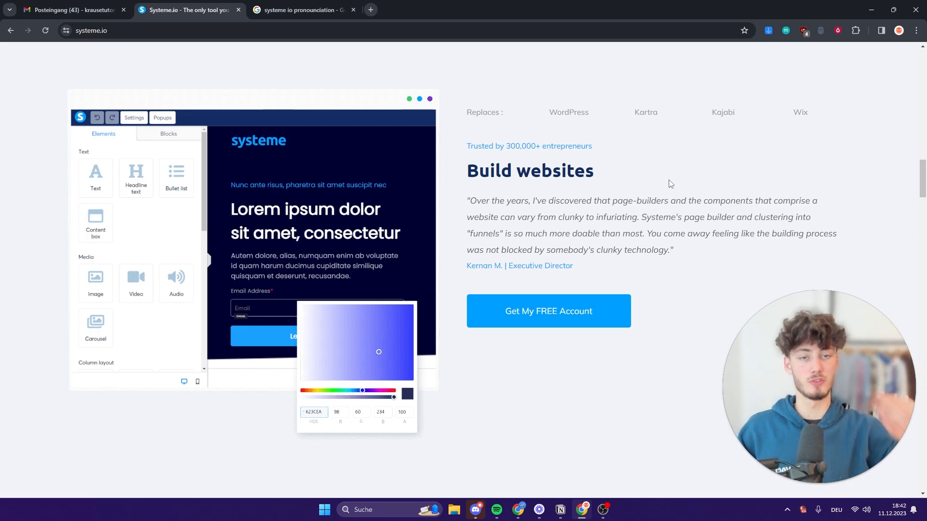
scroll(719, 195, "down", 6)
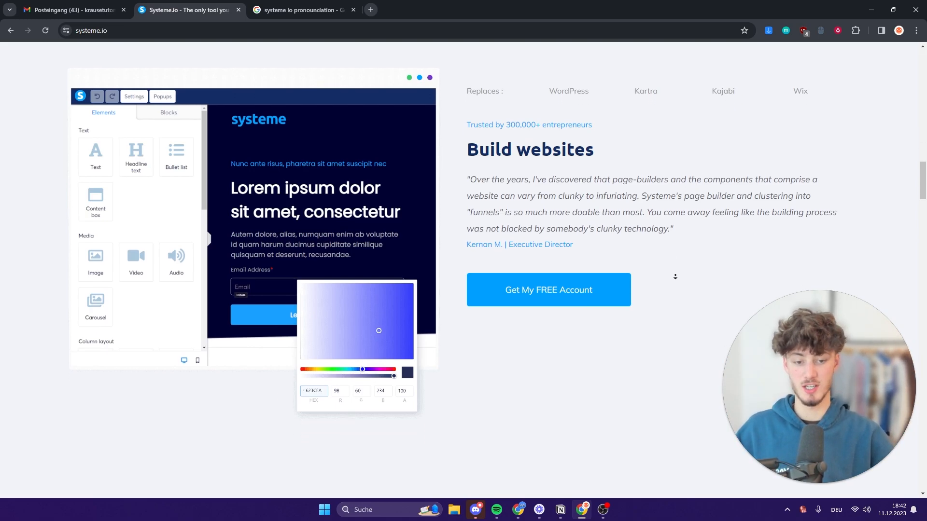
scroll(657, 247, "up", 20)
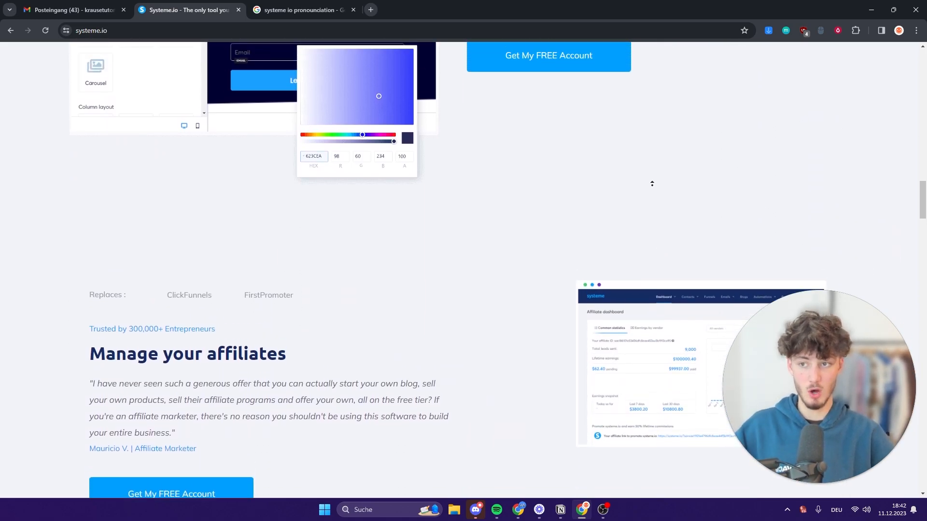
left_click(391, 36)
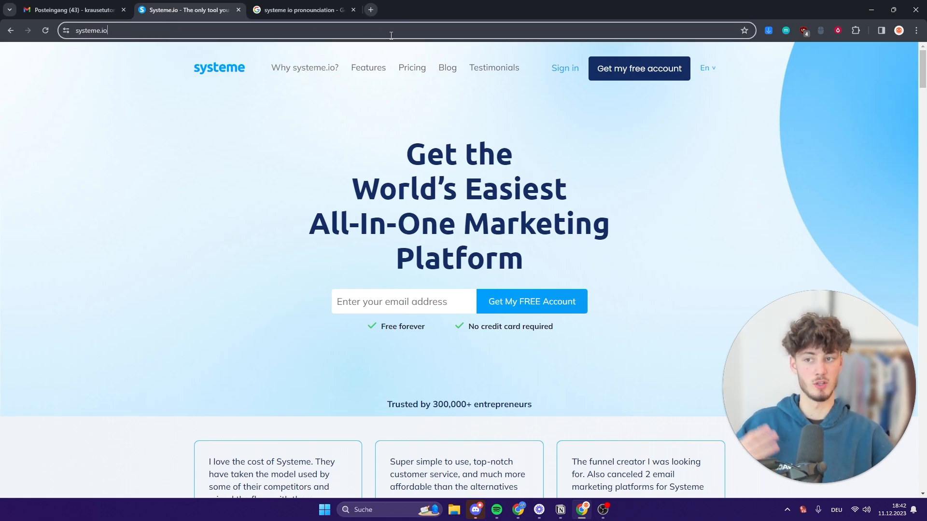
left_click(595, 146)
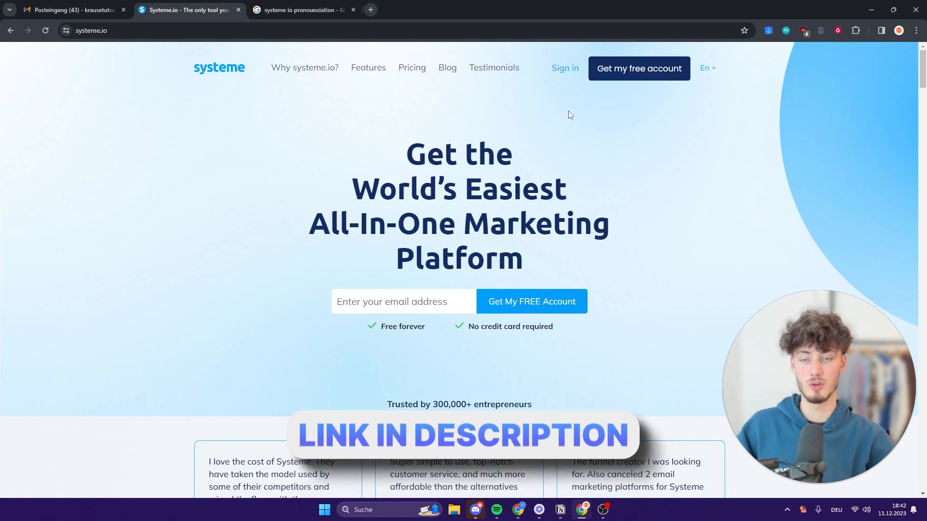
Close the pronunciation search tab and sign up for a free account using a saved email.
middle_click(309, 4)
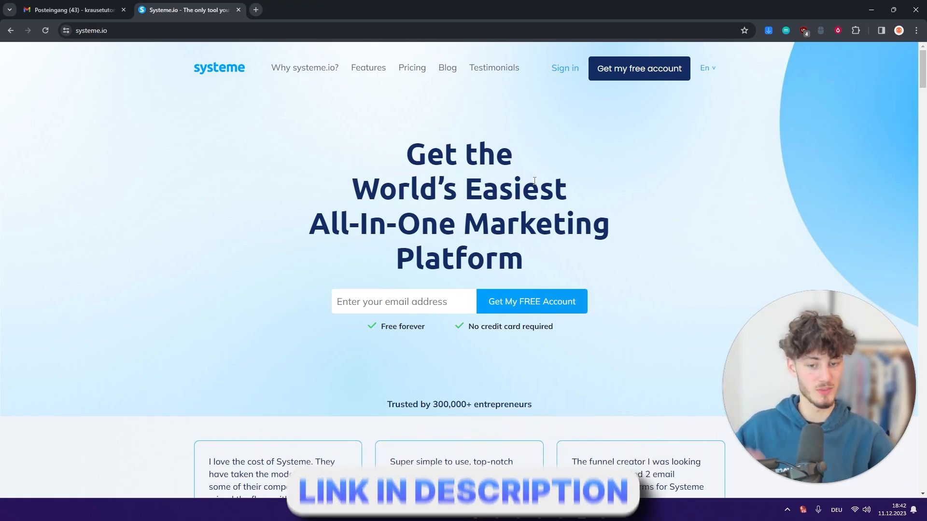
left_click(418, 308)
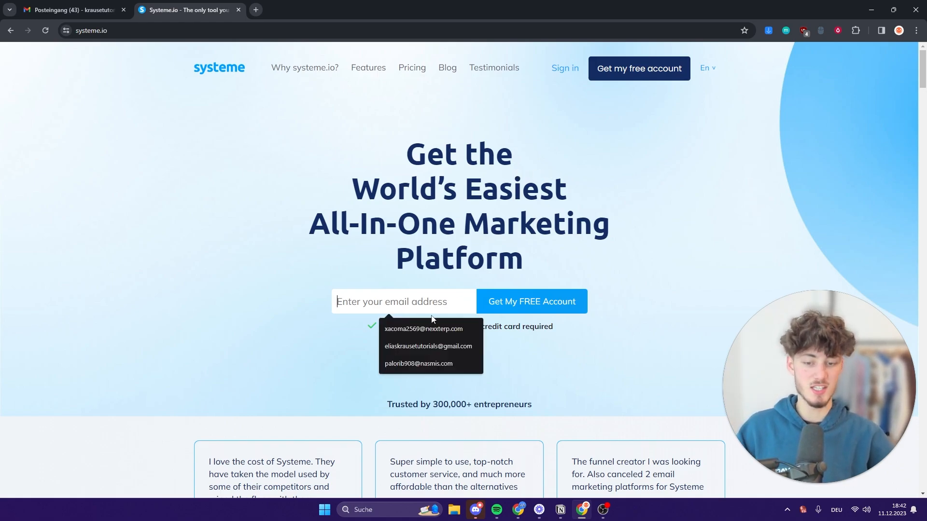
left_click(428, 346)
left_click(555, 304)
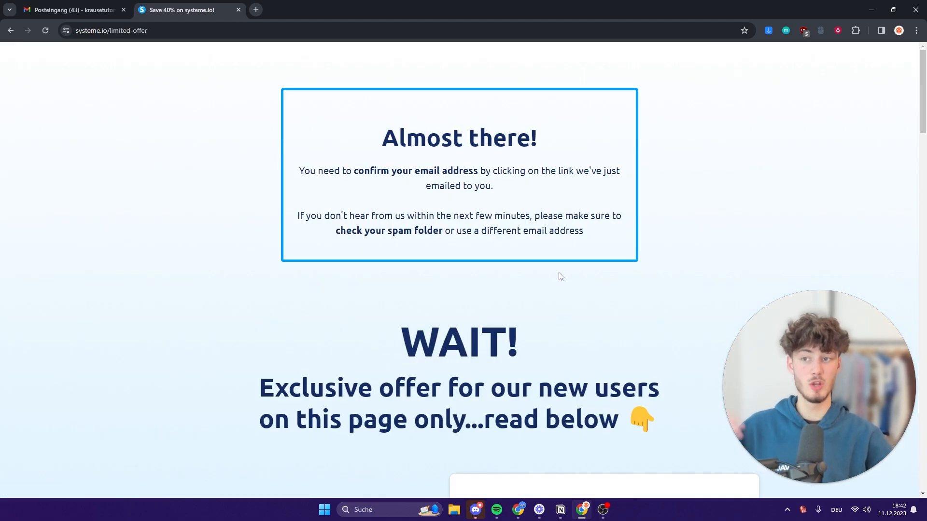
left_click(254, 9)
Load systeme.io in the new tab and bring up its Pricing page.
type("systeme.io")
key("Return")
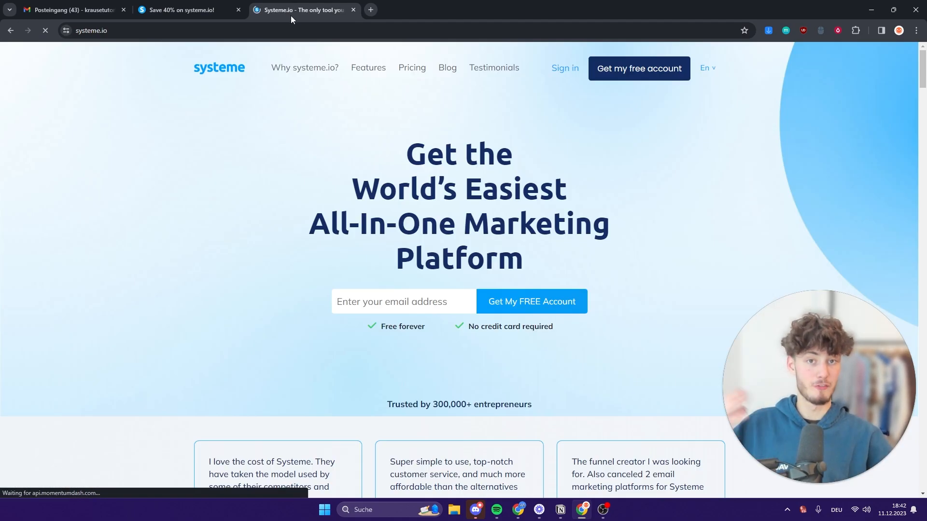
left_click(408, 69)
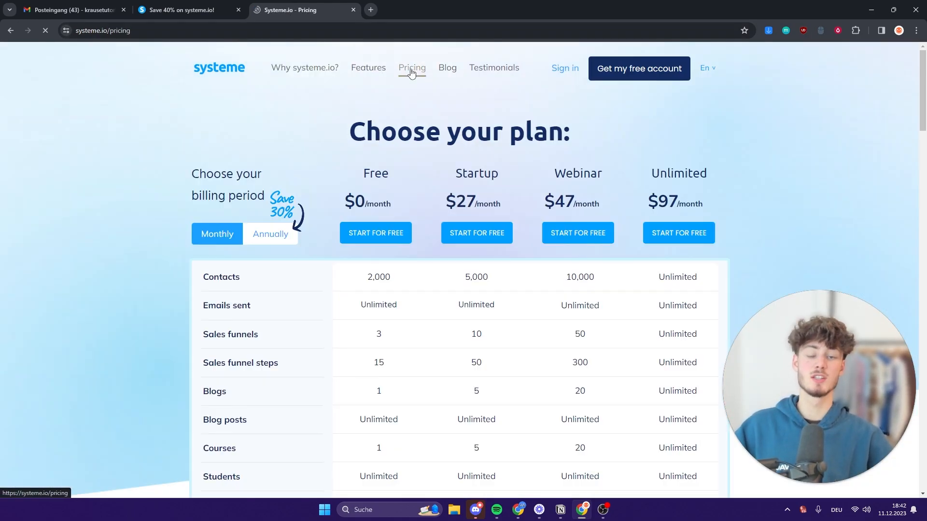
scroll(386, 127, "down", 3)
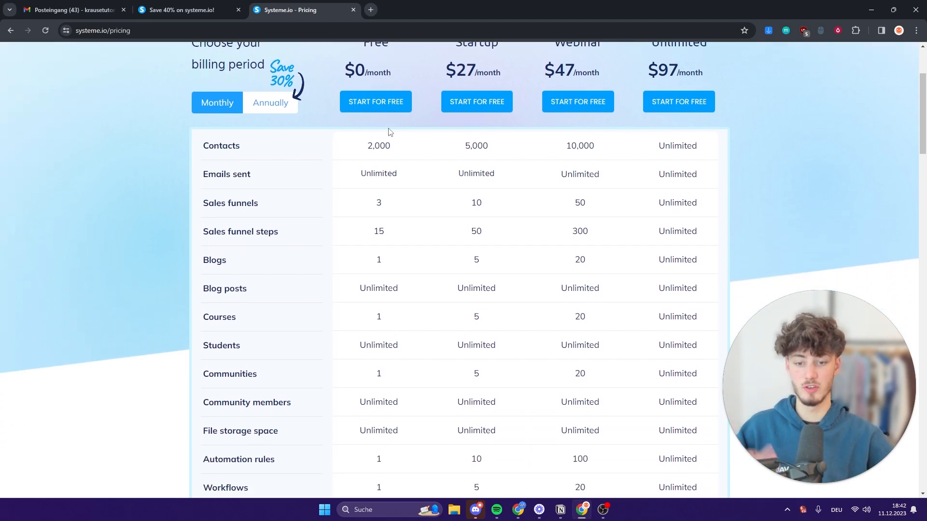
scroll(385, 127, "up", 2)
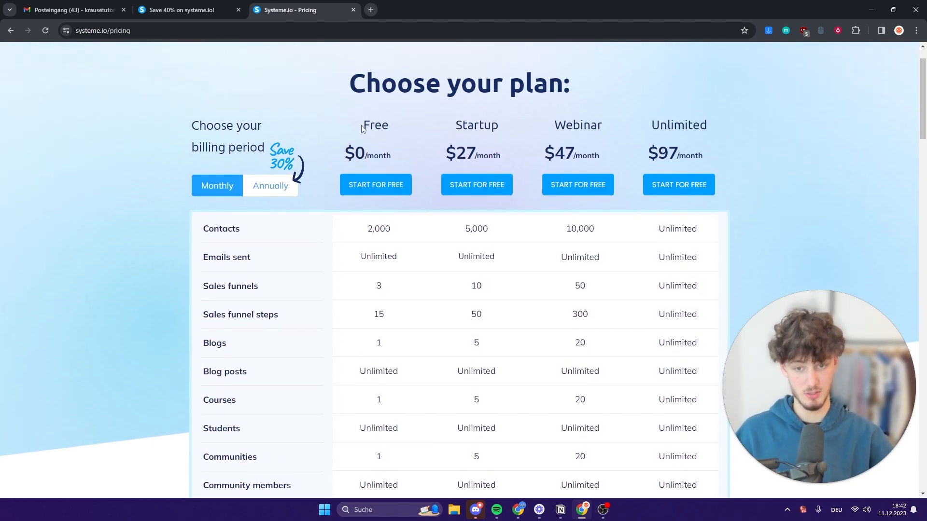
Highlight the Free plan's $0/month price and its limits, like 2,000 contacts and sales funnels.
left_click_drag(363, 129, 403, 158)
left_click(390, 153)
scroll(388, 150, "down", 2)
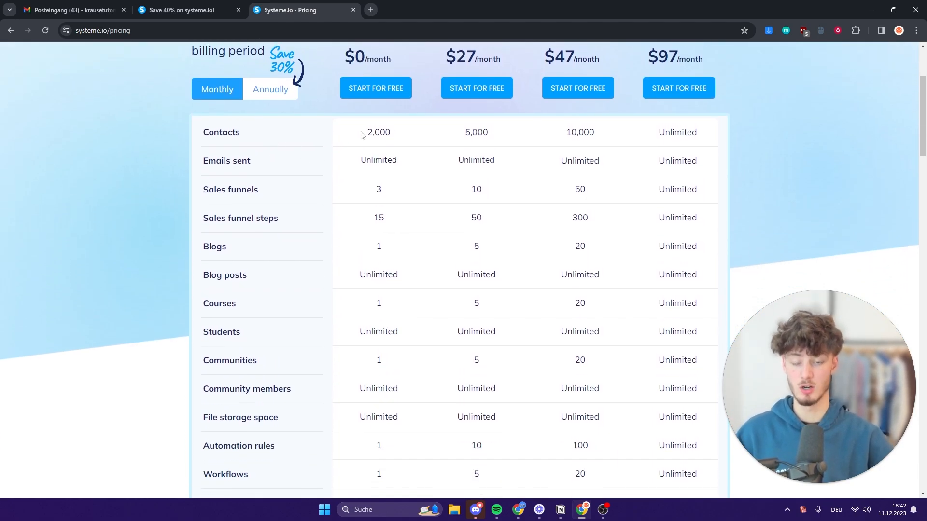
left_click_drag(362, 132, 441, 140)
left_click(370, 141)
left_click_drag(274, 139, 151, 140)
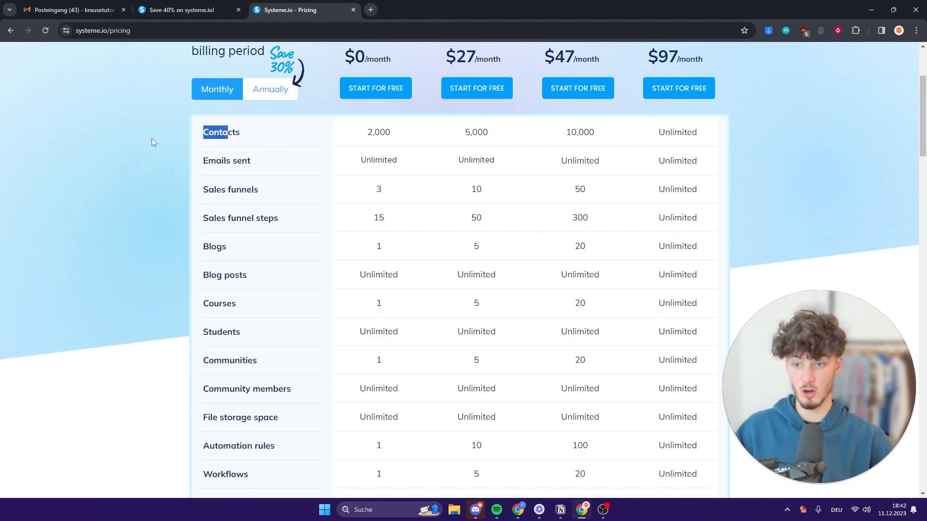
left_click(323, 145)
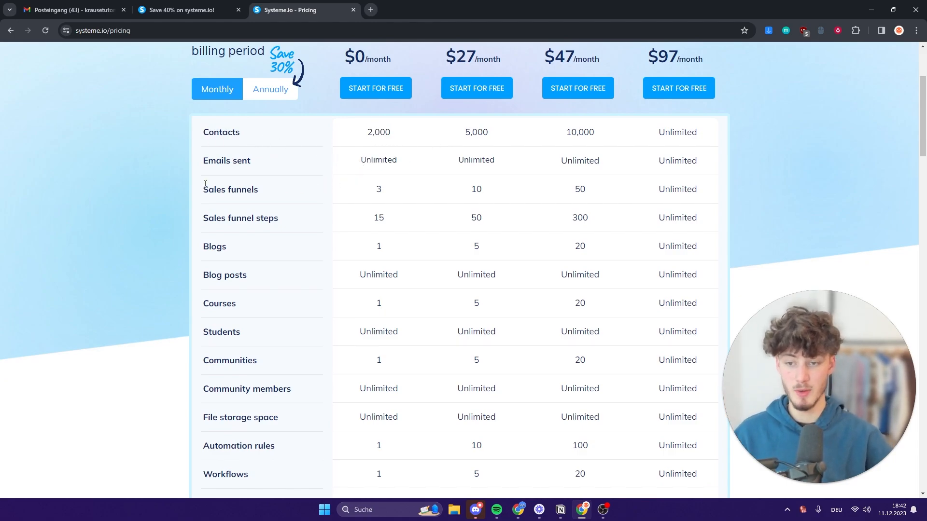
left_click_drag(205, 184, 385, 189)
left_click(387, 188)
Scroll further down the plan table to compare the Startup plan at $27/month.
middle_click(347, 127)
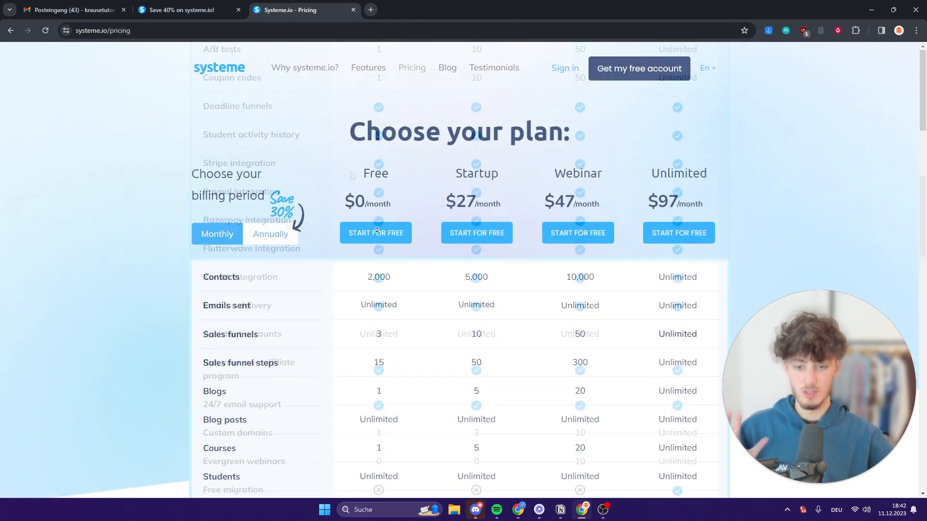
middle_click(366, 222)
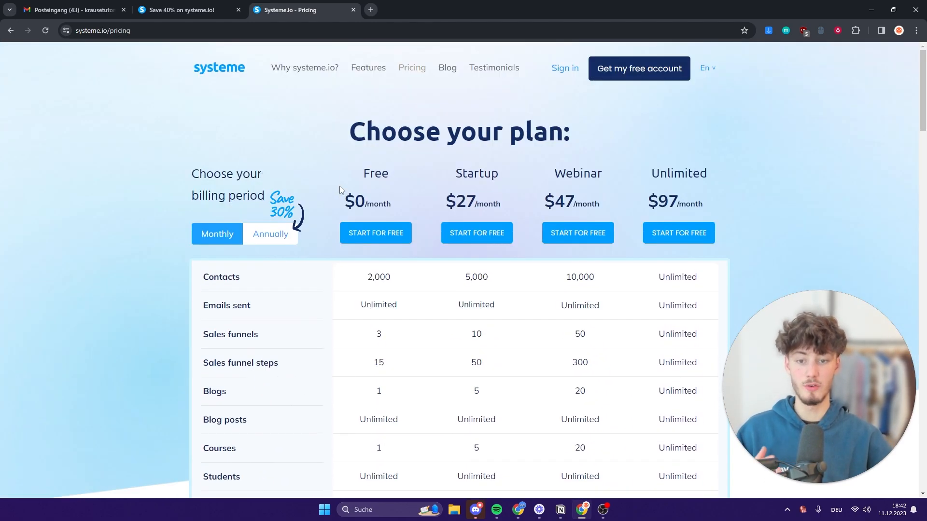
left_click_drag(341, 189, 401, 202)
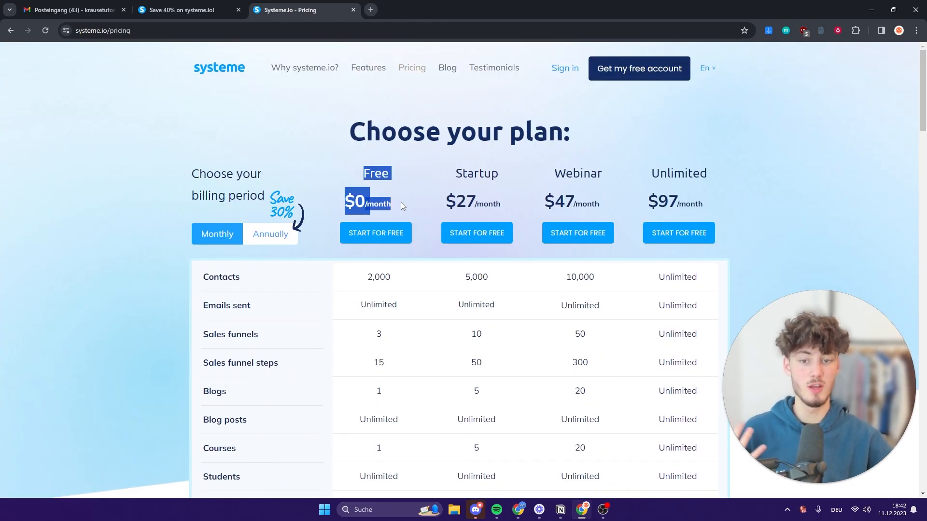
left_click(400, 199)
scroll(398, 202, "down", 3)
scroll(401, 205, "down", 4)
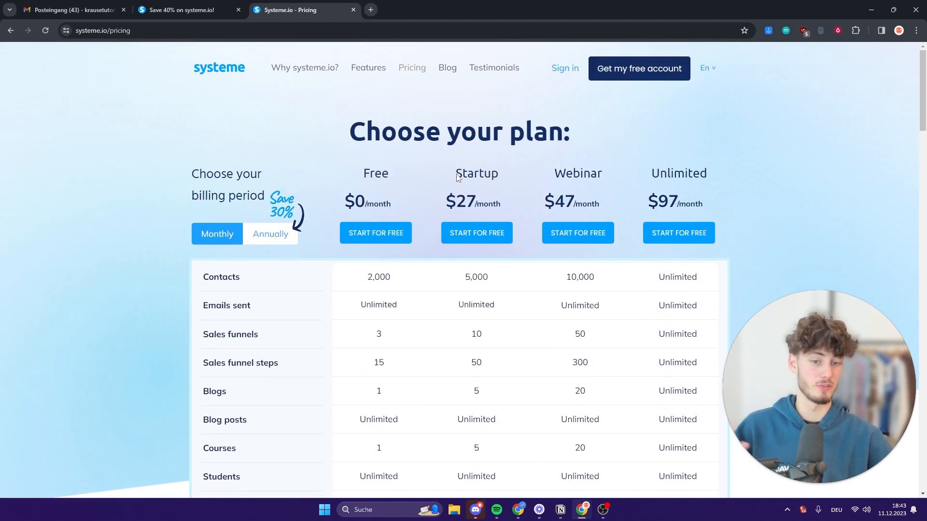
left_click_drag(456, 175, 503, 204)
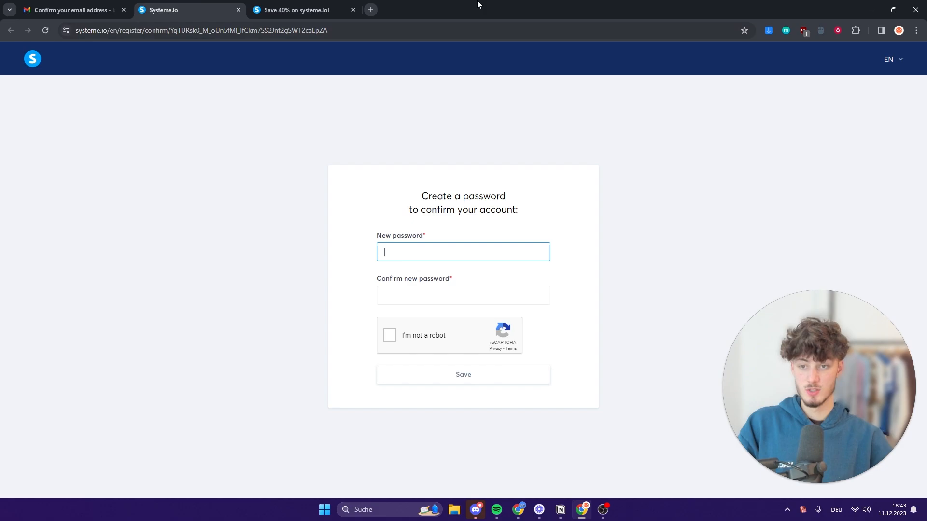
Follow the confirmation email back to systeme.io and paste the new password into both password fields.
left_click(111, 8)
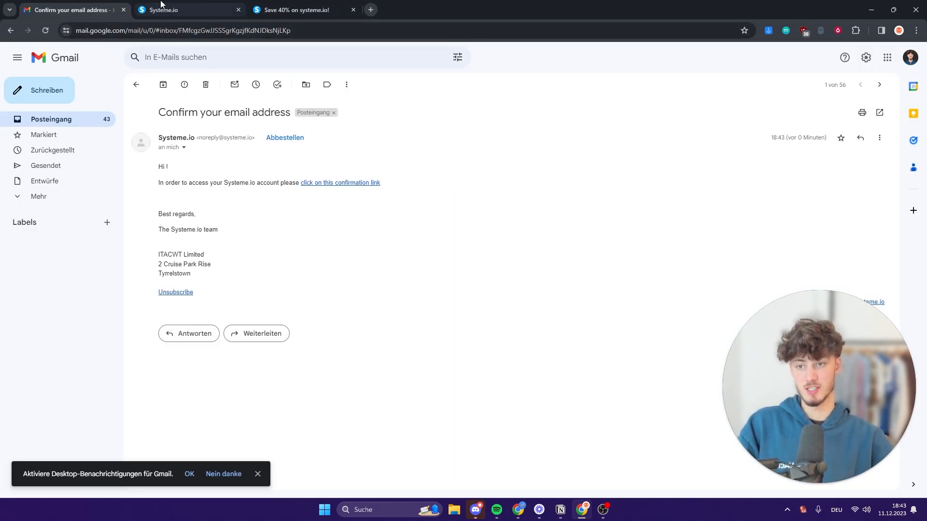
left_click(185, 11)
key("ctrl+v")
left_click(433, 294)
key("ctrl+v")
left_click(390, 335)
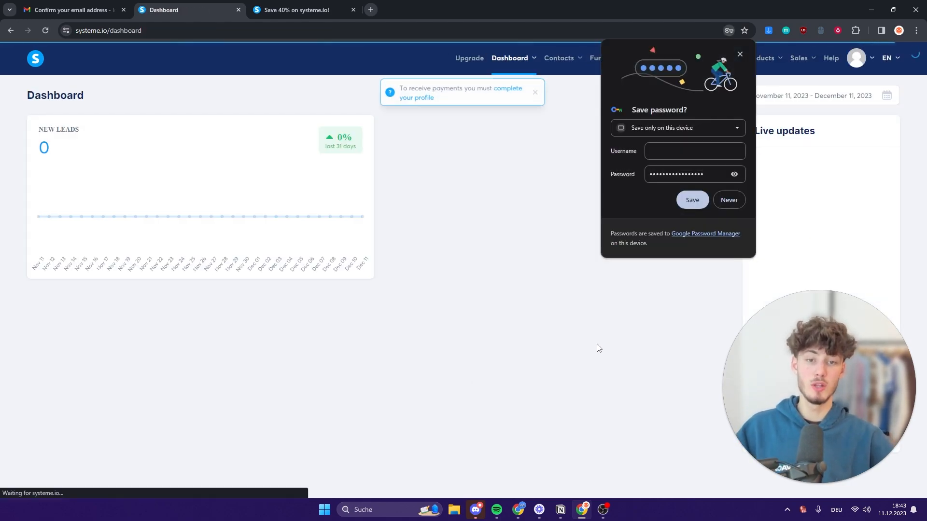
Decline Chrome's password save, dismiss the complete-your-profile notice, and go to the account settings.
left_click(728, 202)
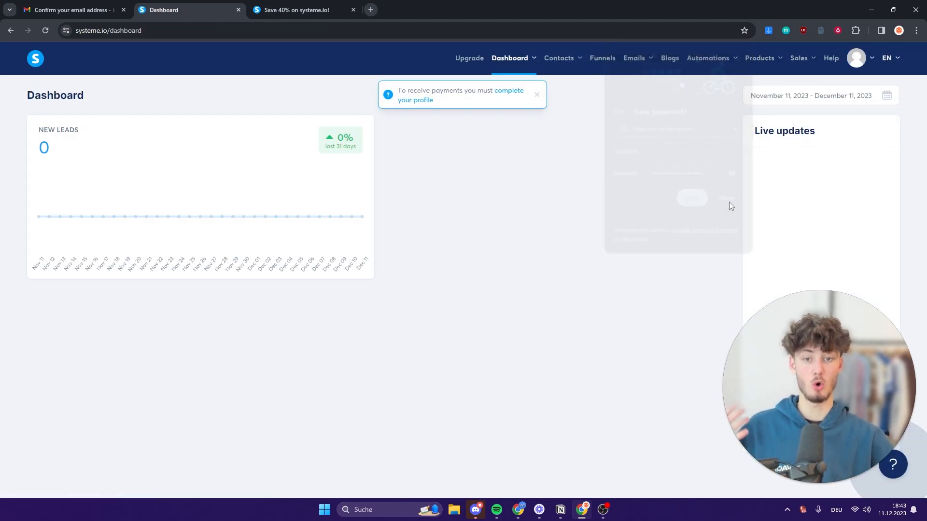
left_click(537, 96)
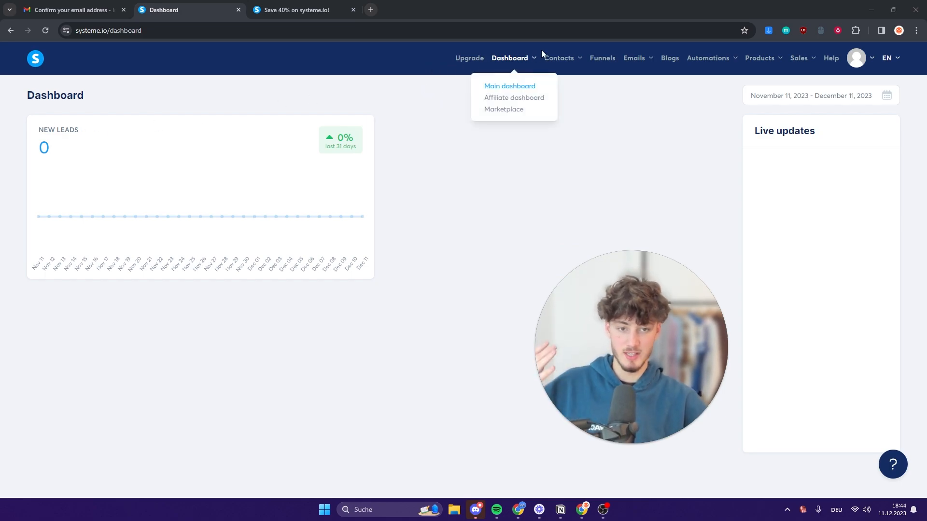
mouse_move(563, 57)
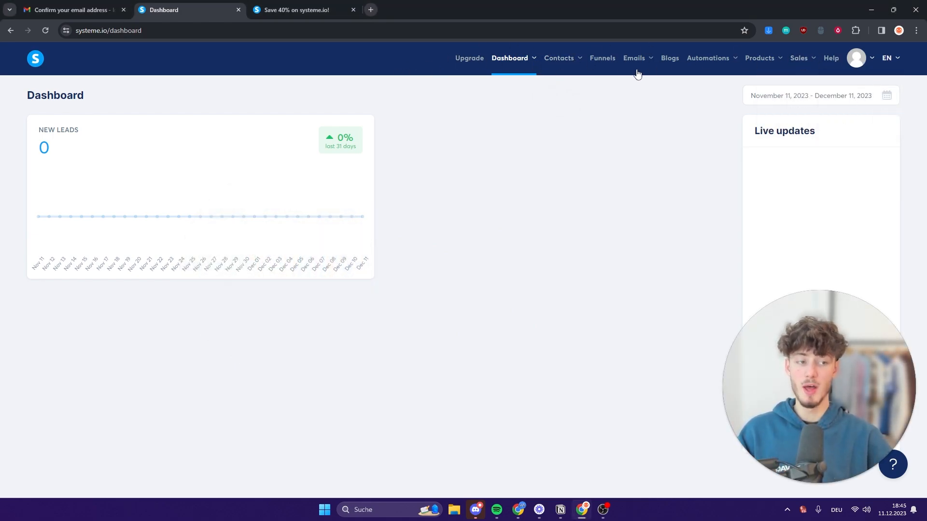
mouse_move(854, 67)
left_click(846, 91)
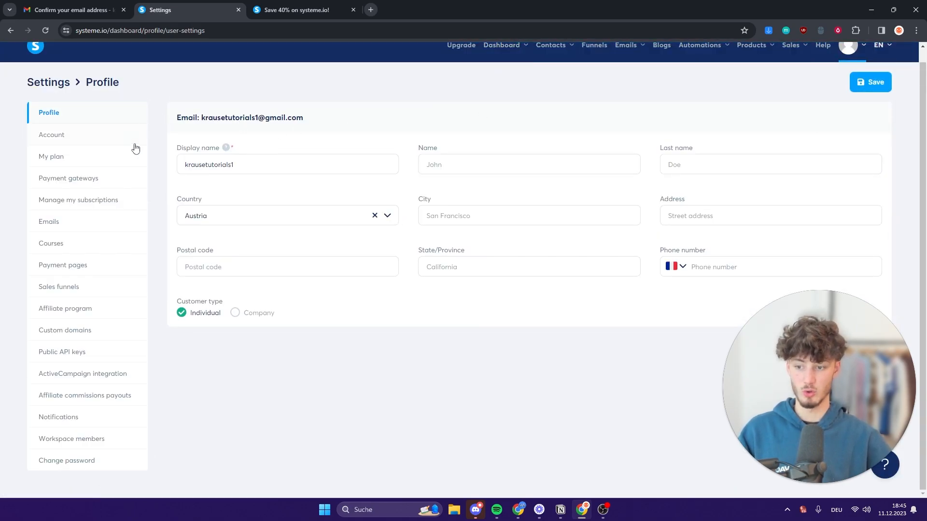
Check that Custom domains lists one Ready to use subdomain, then switch to the Hostinger tab.
left_click(84, 335)
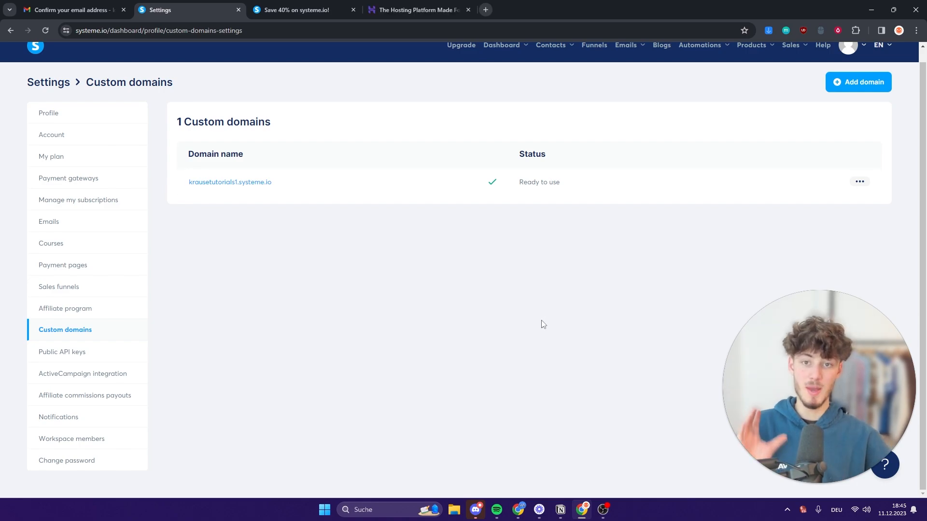
left_click_drag(179, 123, 304, 126)
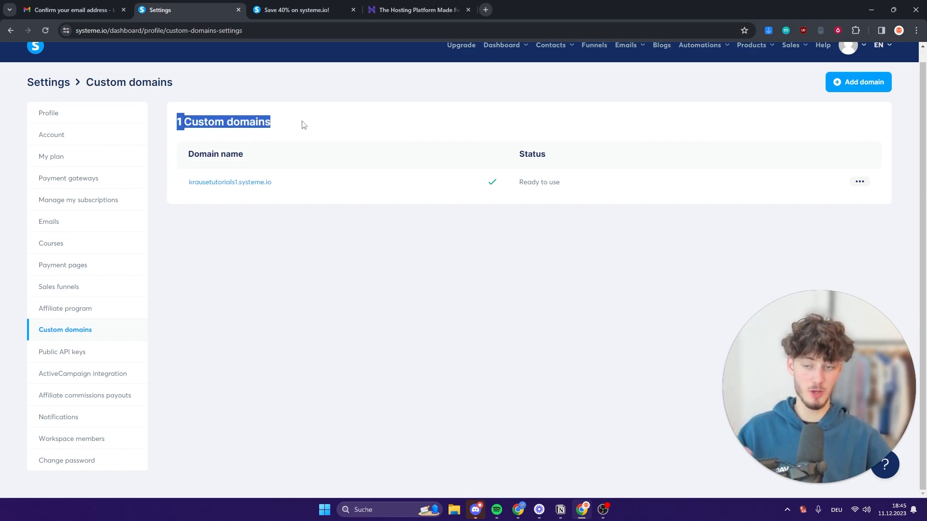
left_click(530, 122)
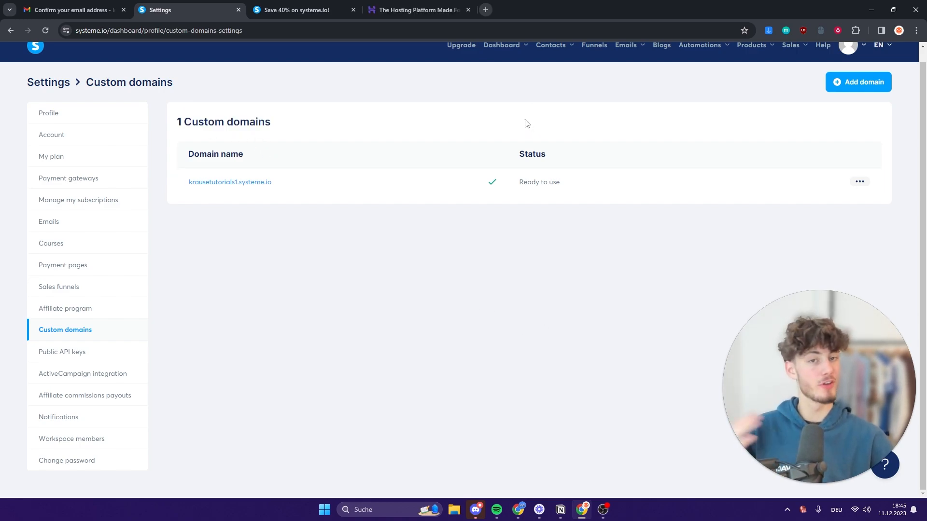
left_click_drag(415, 10, 314, 11)
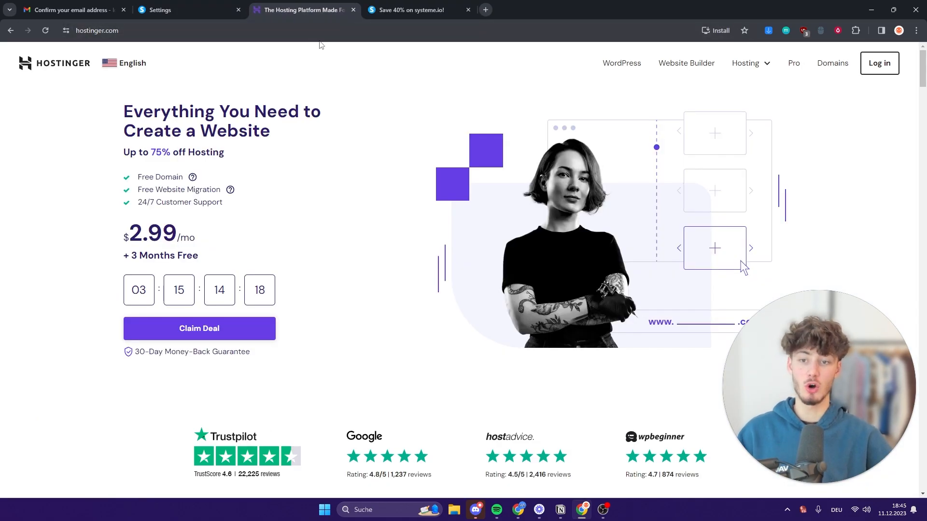
View Hostinger's Domain Name Search prices, with .com at $3.99, then return to systeme.io Settings.
left_click(834, 63)
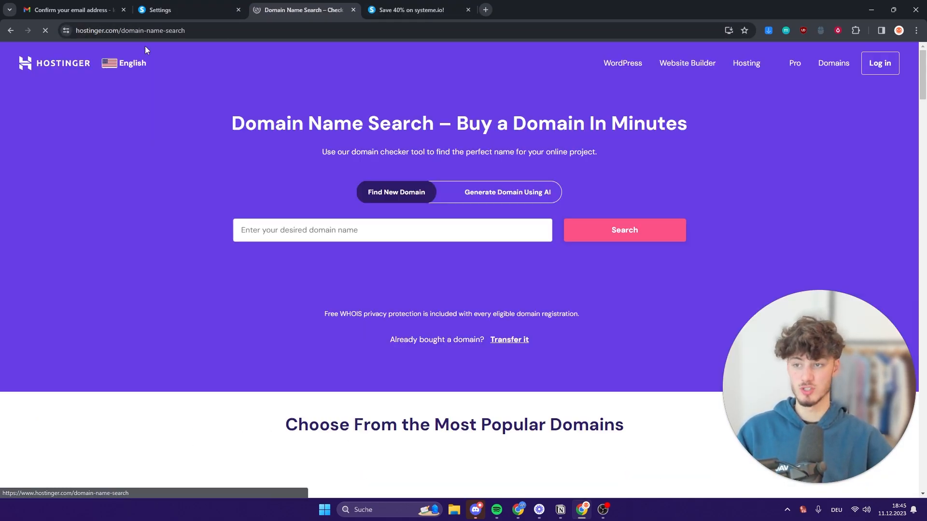
scroll(464, 234, "down", 1)
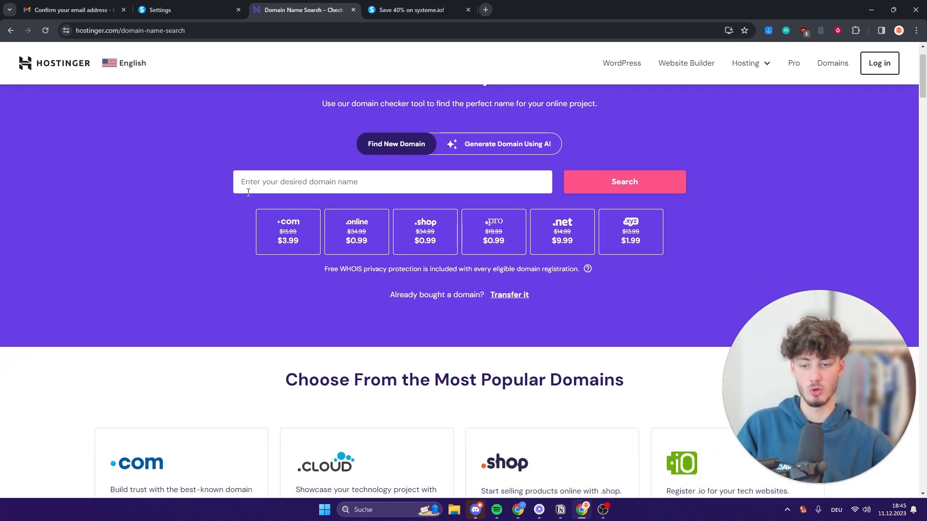
left_click(189, 8)
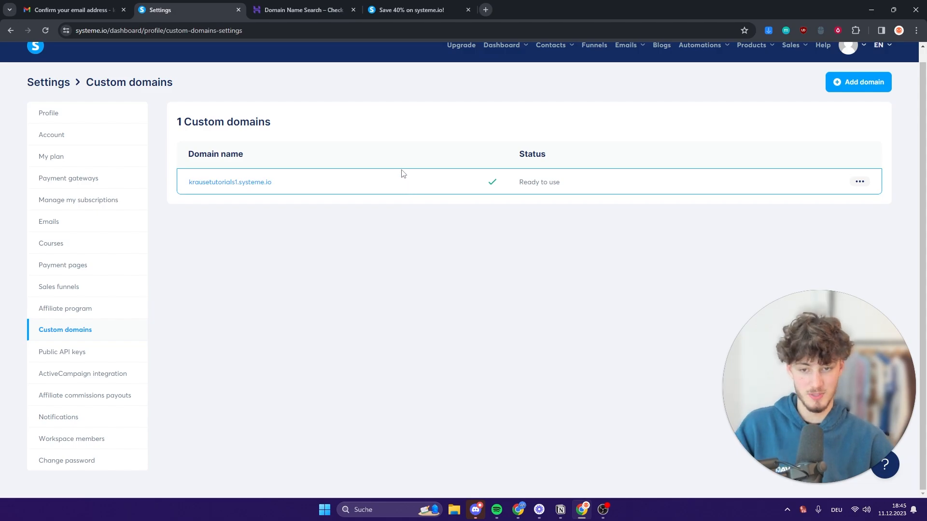
Scroll through Settings > Emails, showing the empty Email addresses list and the Domains section.
left_click(67, 228)
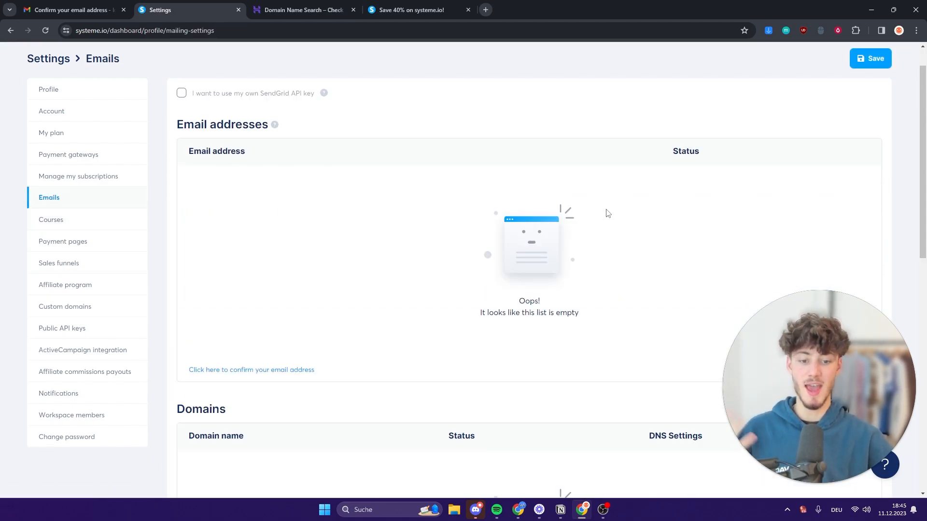
scroll(603, 228, "down", 2)
scroll(602, 232, "down", 4)
scroll(589, 280, "up", 7)
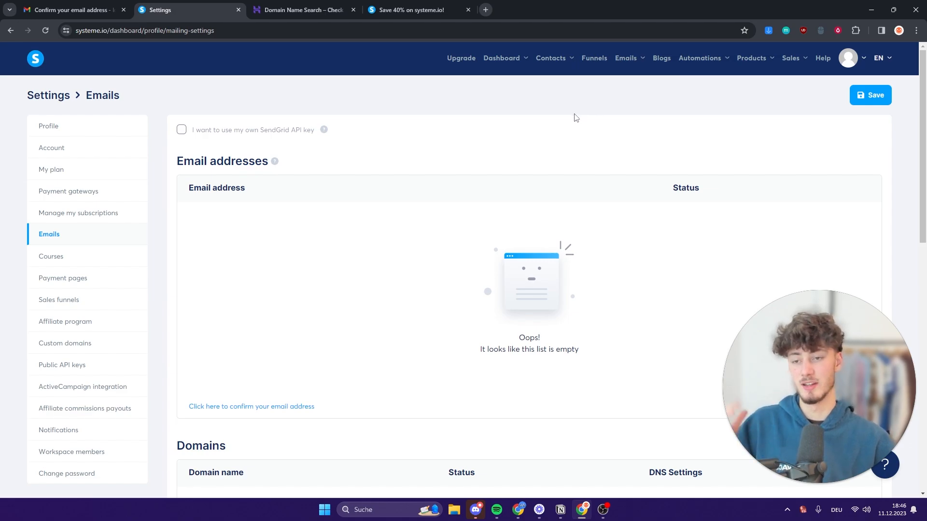
Go to Contacts, glance at the Create contact form, and return to the contacts list.
left_click(27, 58)
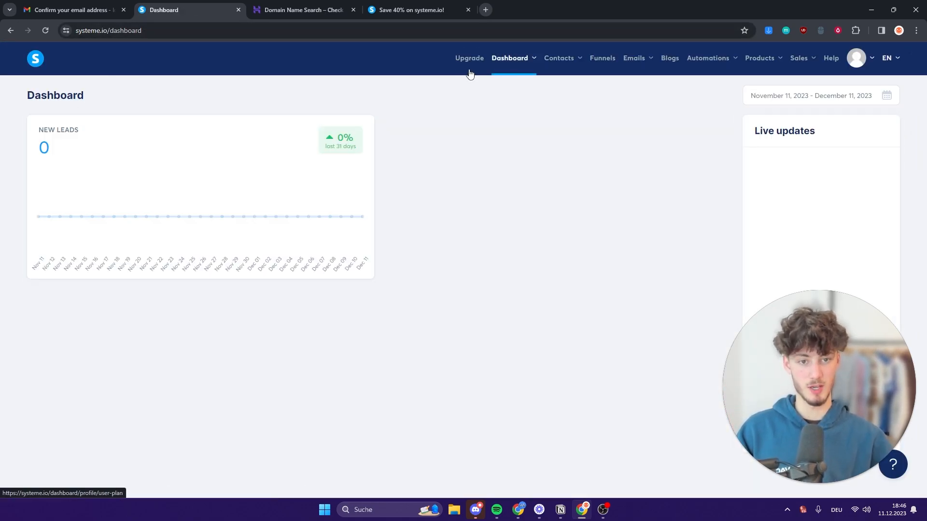
mouse_move(558, 61)
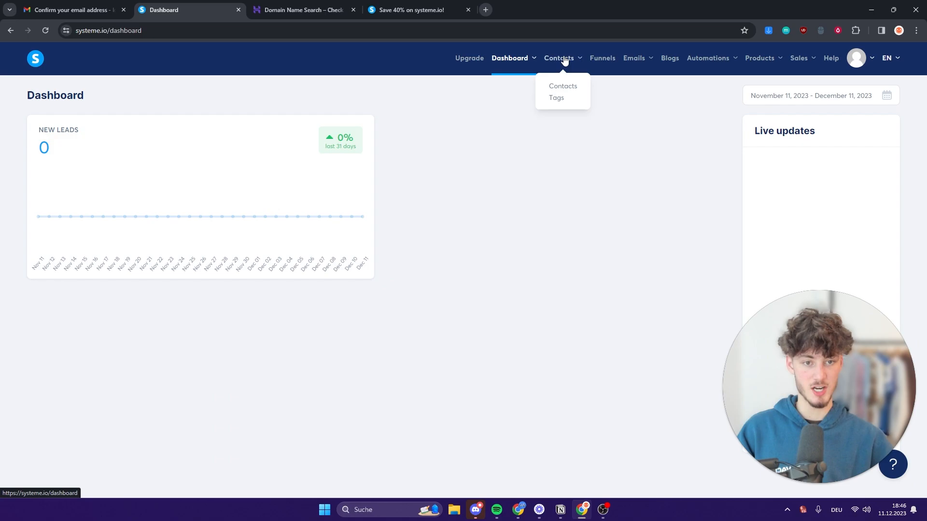
left_click(562, 87)
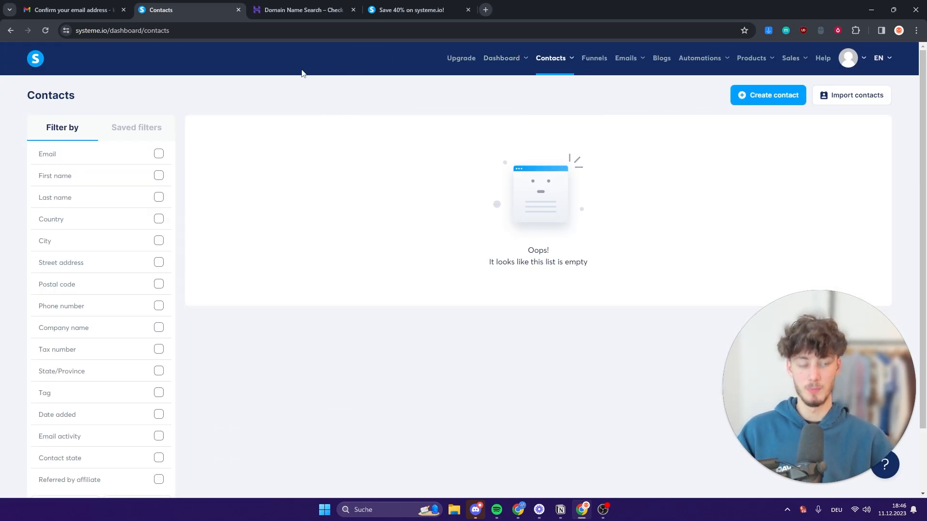
left_click(746, 97)
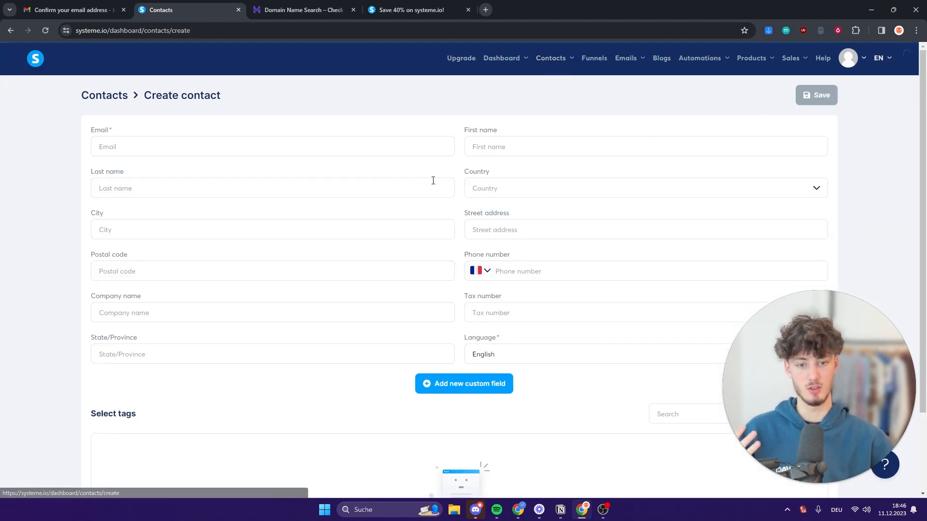
scroll(478, 209, "down", 2)
scroll(275, 315, "up", 2)
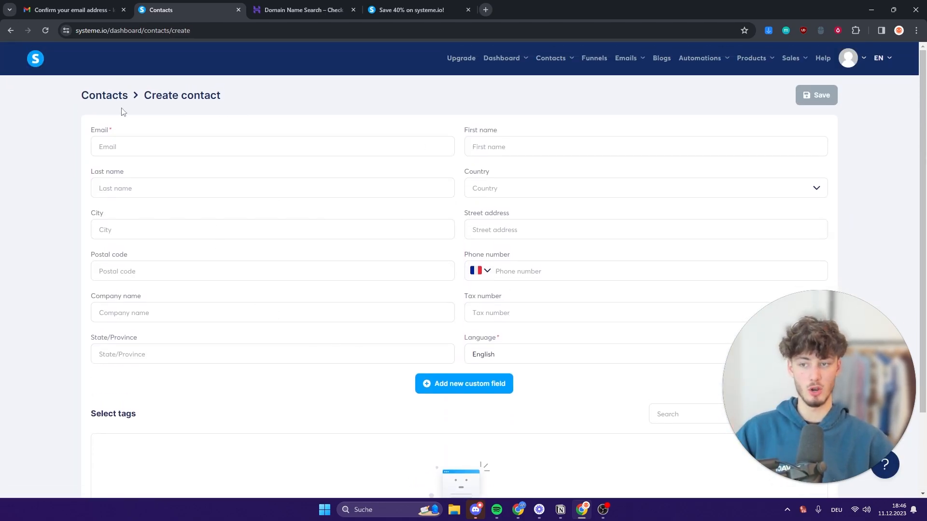
left_click(104, 95)
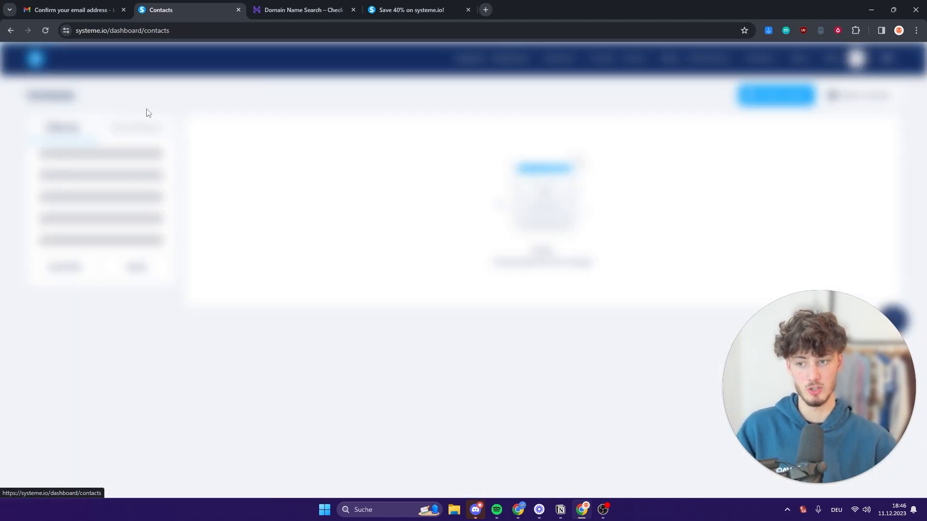
Review the CSV import instructions, then return to Contacts and bring up a blank Create contact form.
left_click(889, 96)
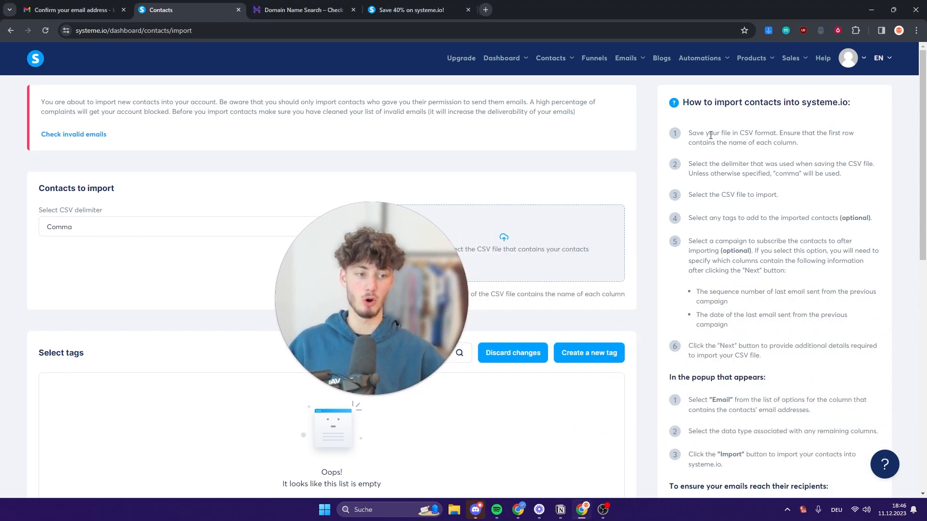
left_click_drag(696, 133, 842, 173)
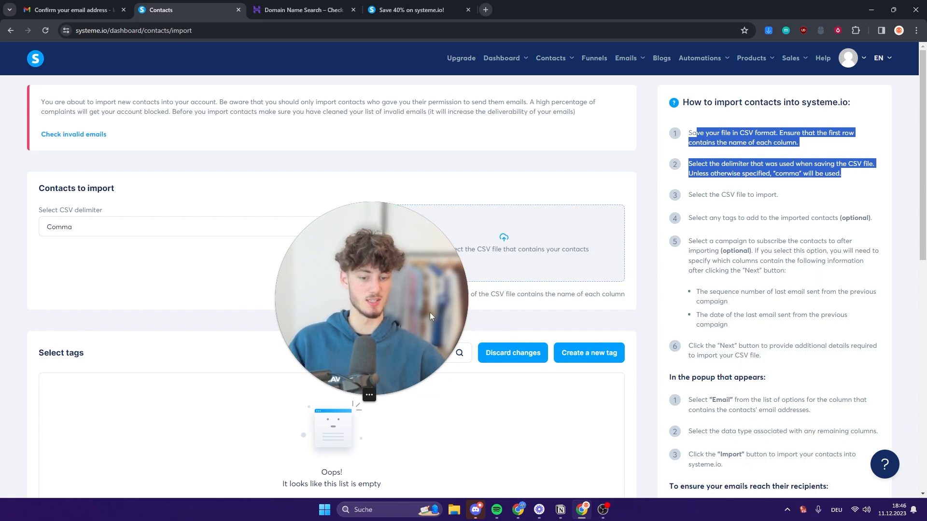
left_click(524, 265)
left_click(354, 212)
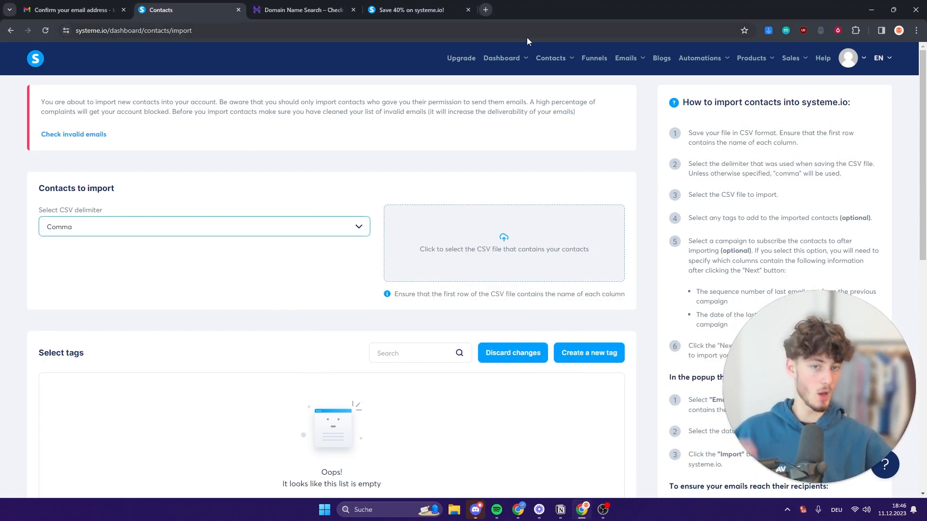
left_click(510, 62)
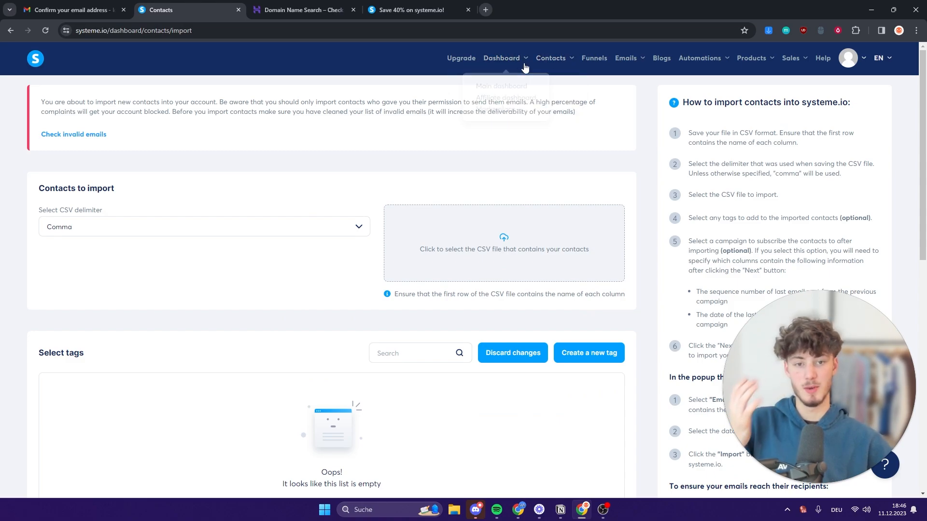
left_click(556, 86)
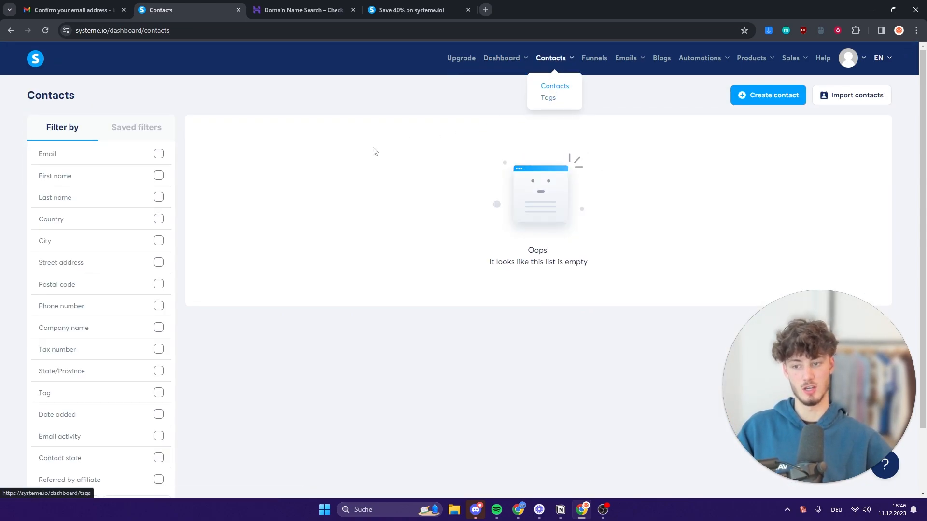
left_click(761, 95)
Enter the contact's email address and first name, and set the country to United States.
left_click(232, 146)
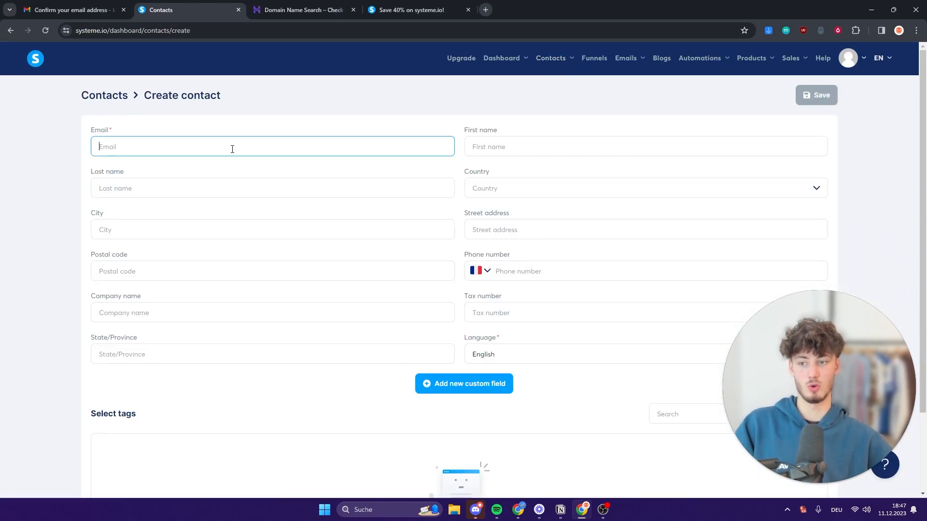
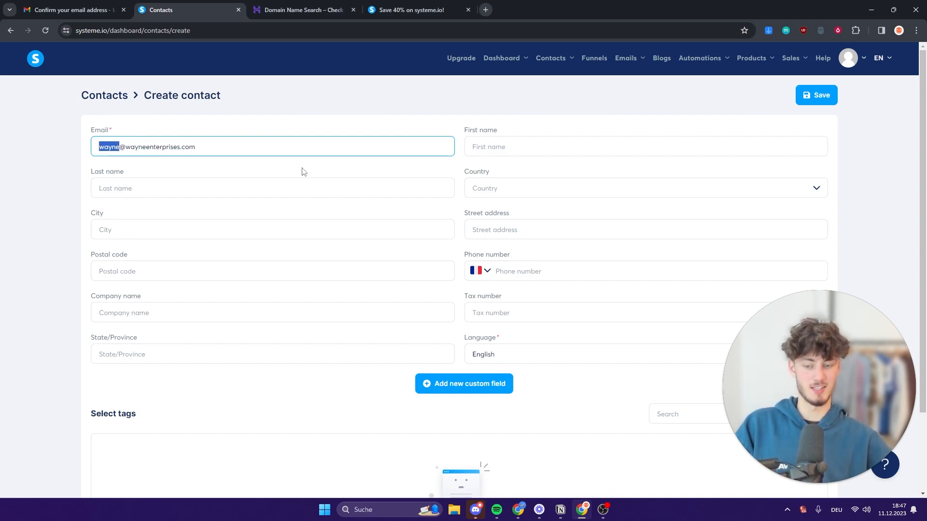
type("bruce")
key("Tab")
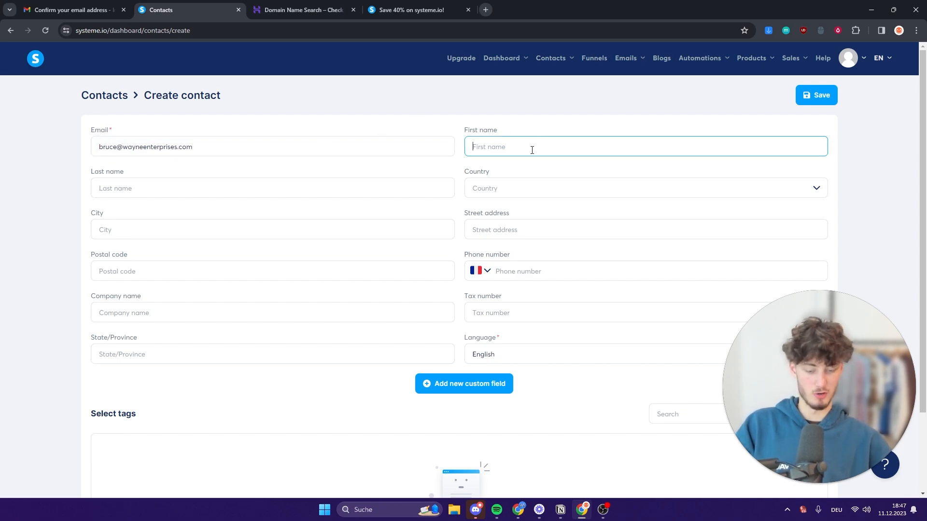
type("Bruce")
key("Tab")
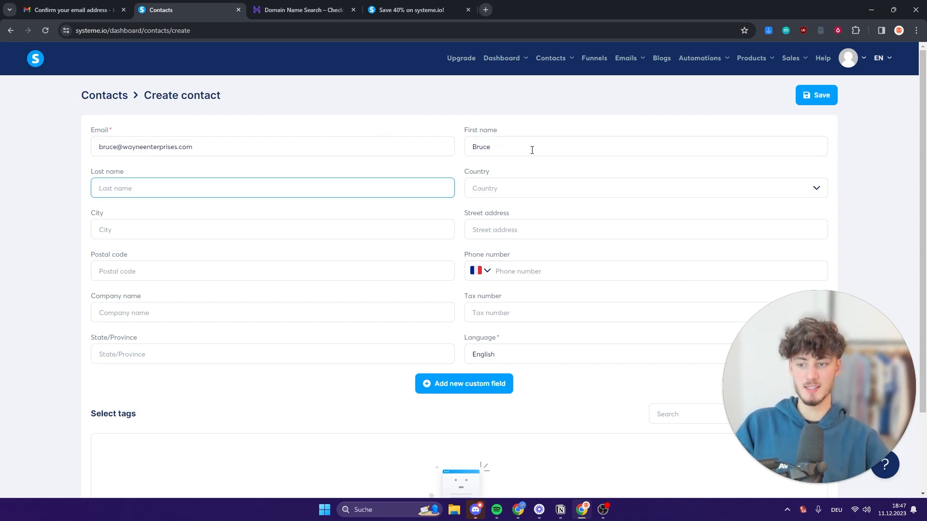
left_click(533, 190)
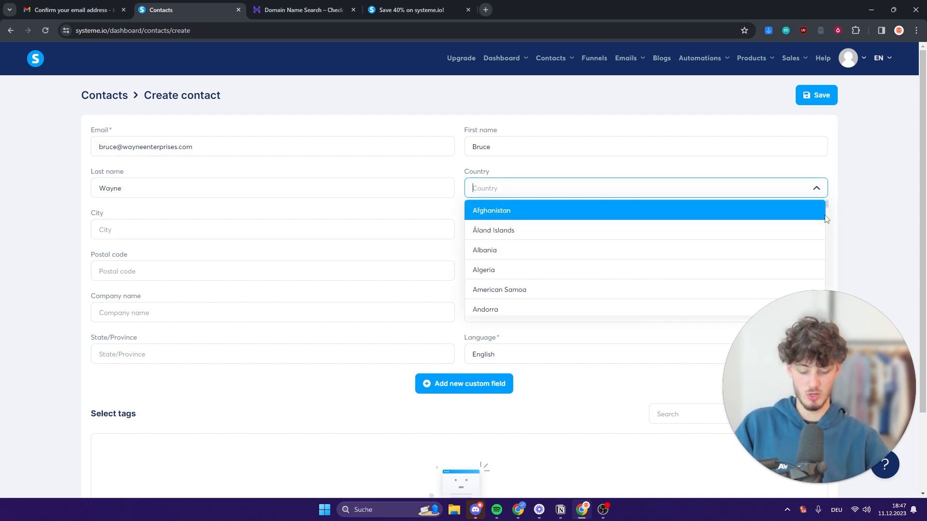
type("united")
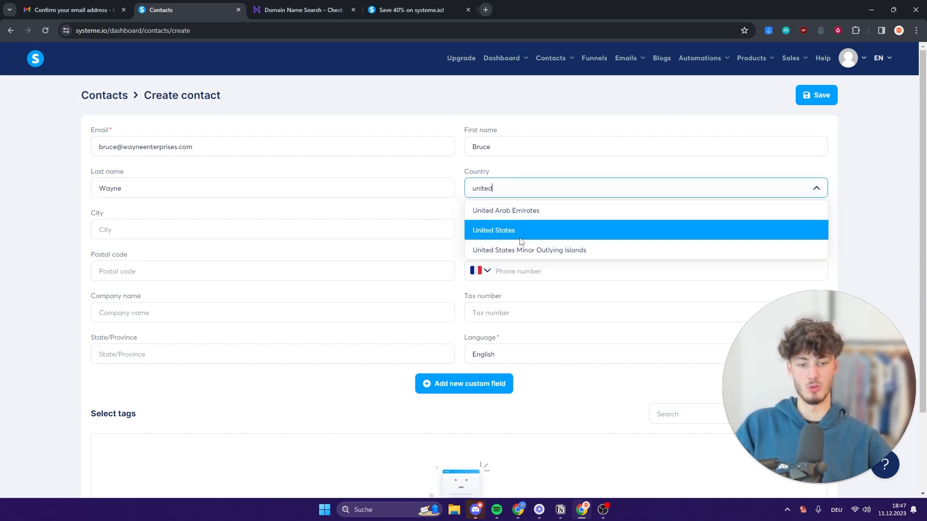
left_click(475, 232)
Add a custom Age field with the value 51 and finish the remaining contact fields.
scroll(105, 179, "down", 1)
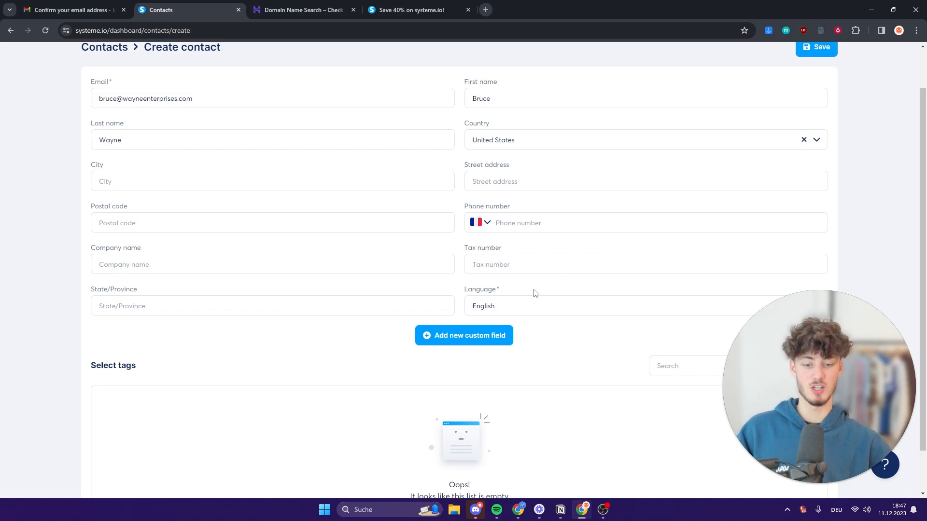
left_click(466, 340)
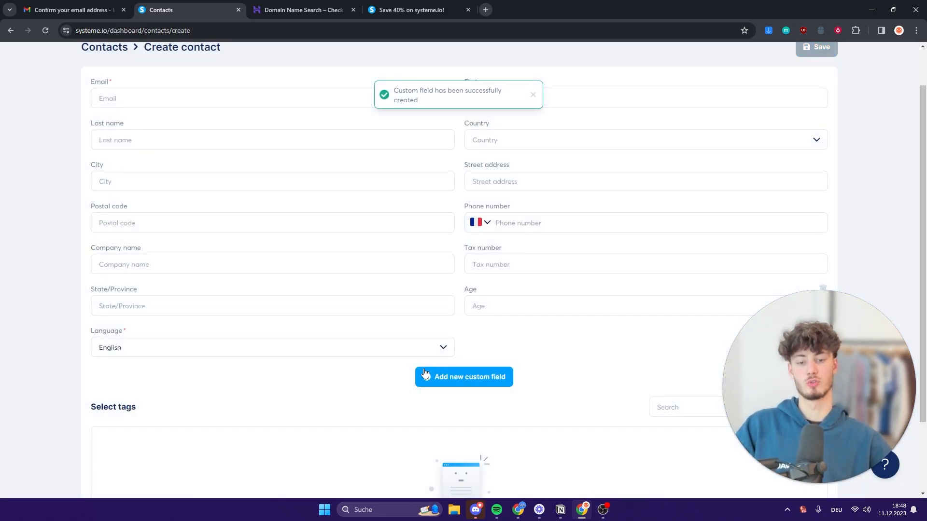
left_click(164, 352)
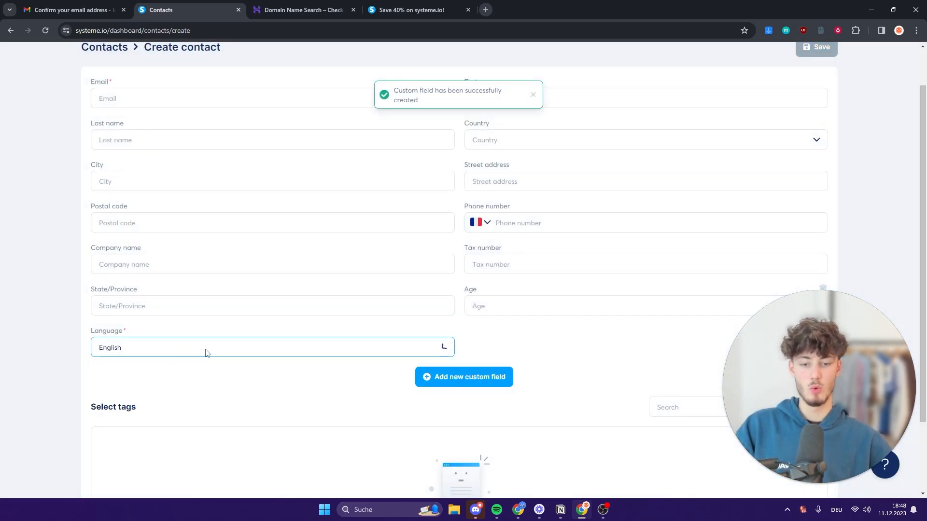
left_click(601, 346)
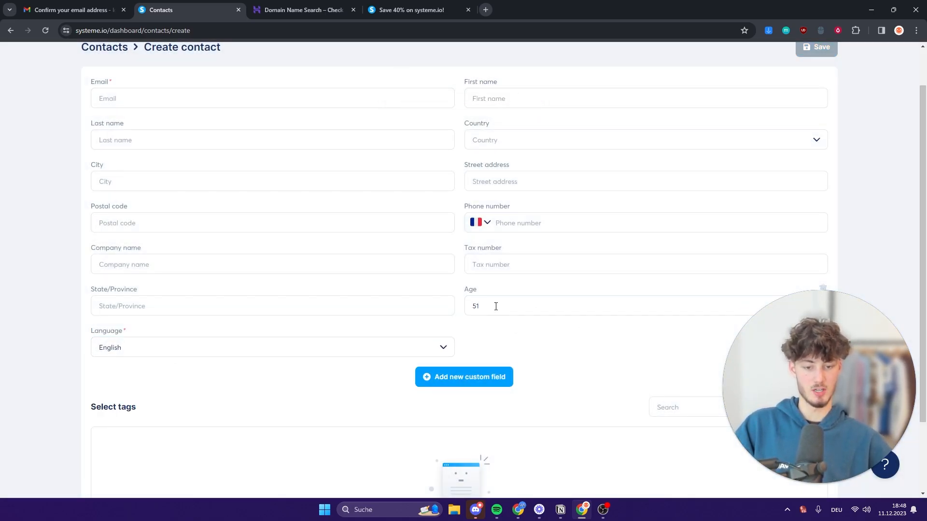
left_click(521, 331)
scroll(524, 329, "down", 2)
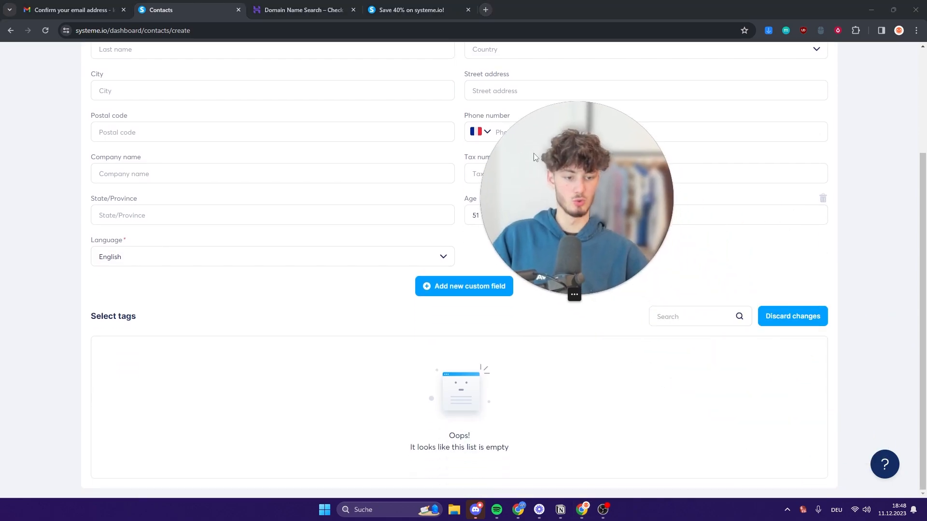
left_click_drag(90, 317, 169, 319)
left_click(184, 320)
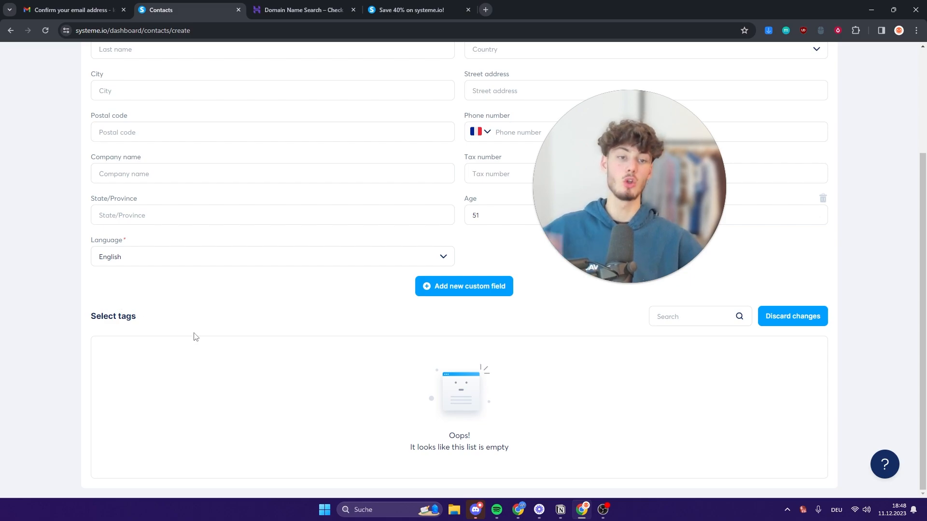
scroll(218, 386, "up", 3)
left_click(224, 400)
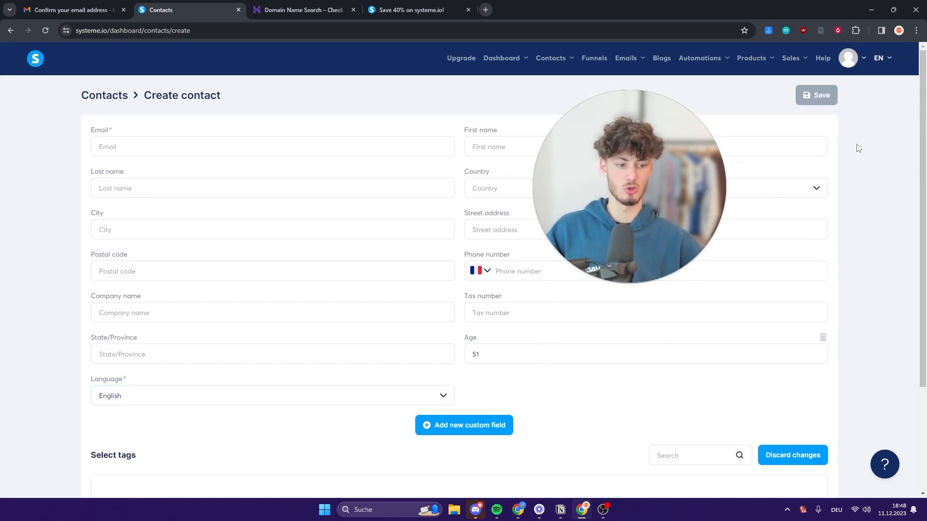
left_click(815, 95)
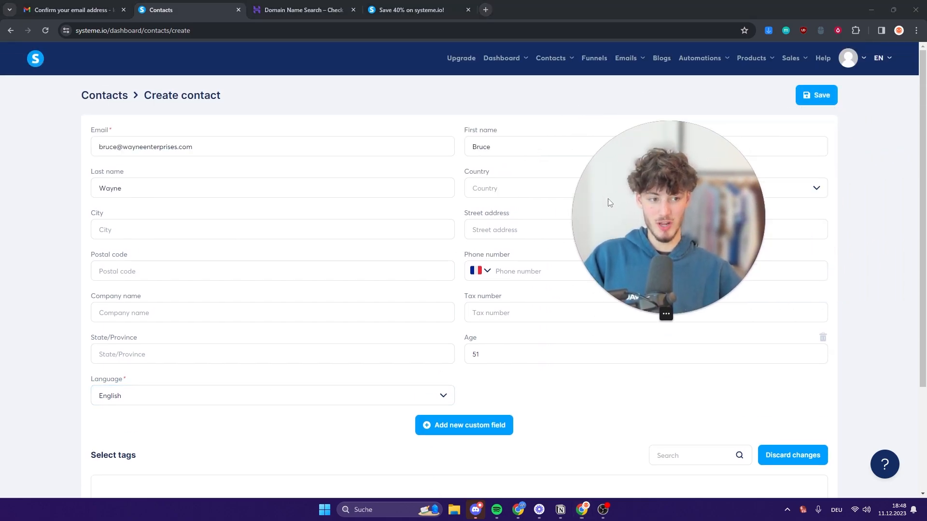
Save the new contact, then create a tag named YouTube on the Tags page.
left_click(820, 98)
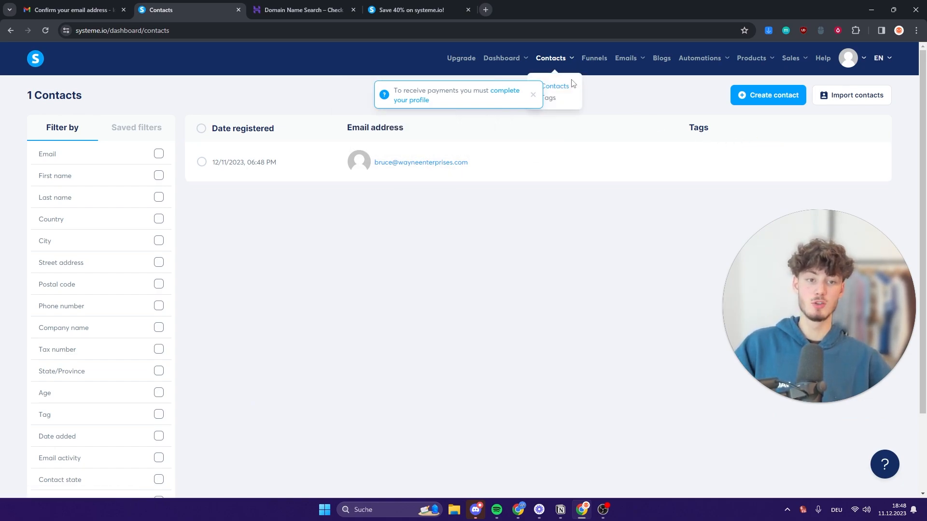
left_click(533, 96)
mouse_move(567, 68)
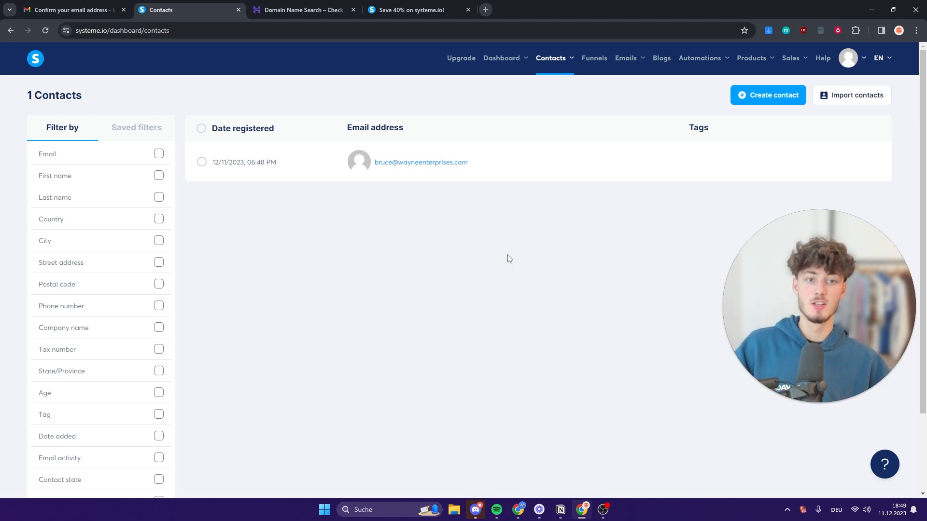
left_click(551, 100)
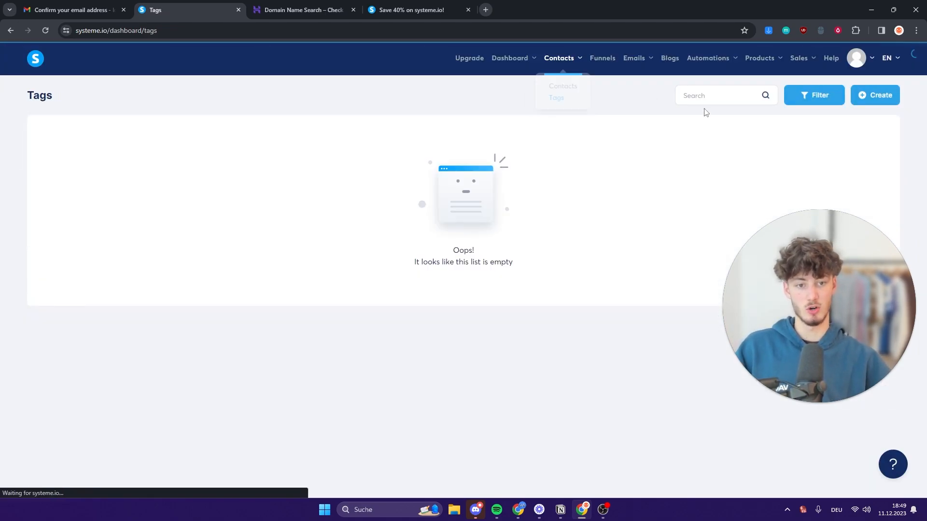
left_click(881, 94)
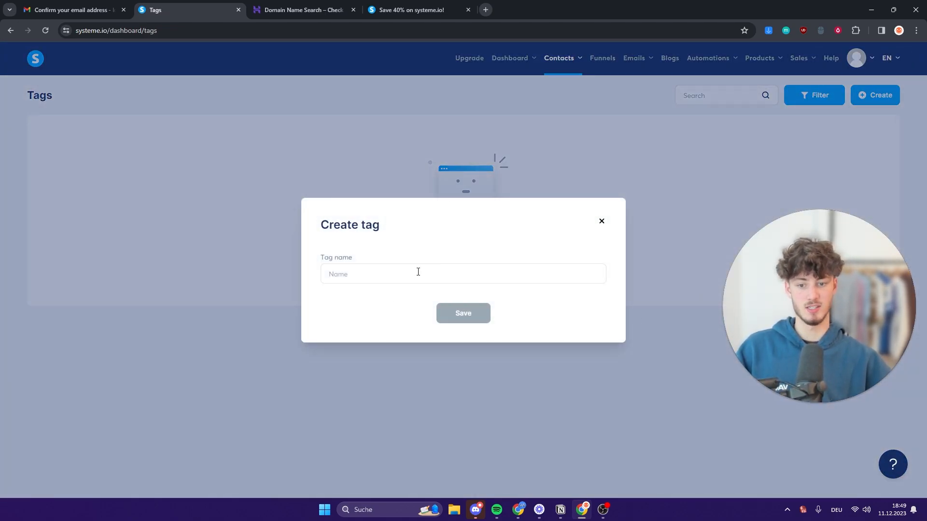
triple_click(386, 236)
left_click(408, 274)
type("d")
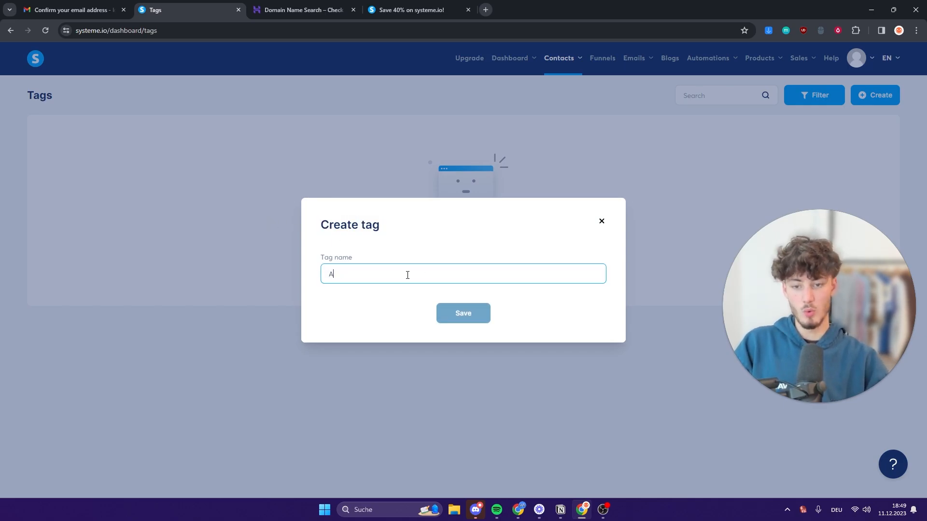
key("BackSpace")
type("YouTube")
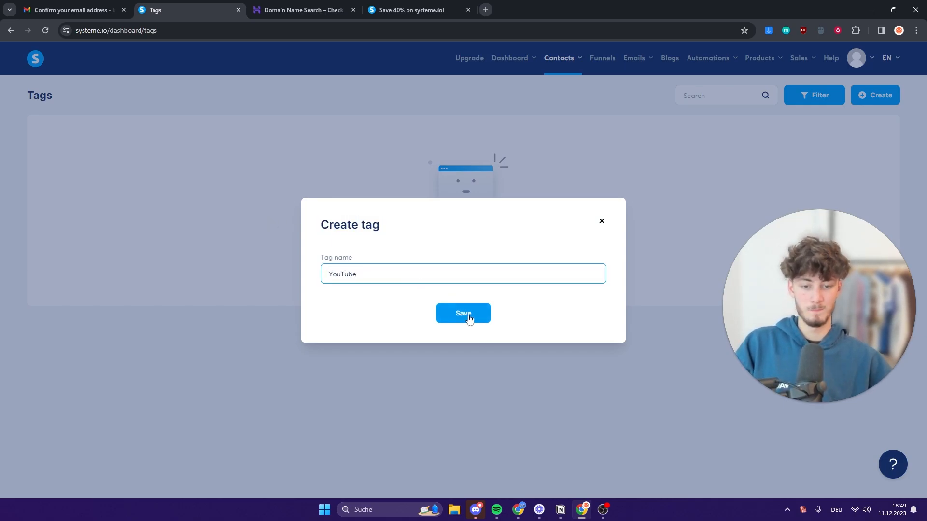
left_click(471, 321)
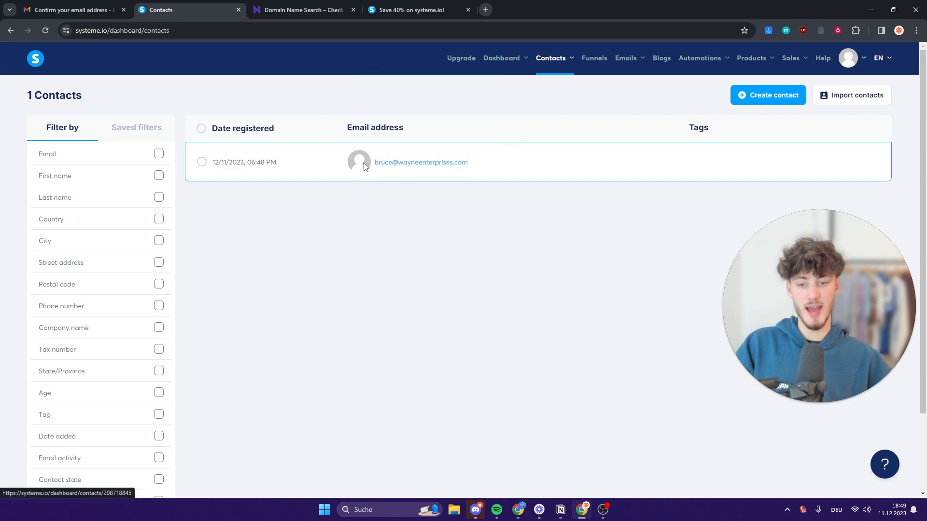
Assign the YouTube tag to the contact and save, leaving 1 tagged contact.
left_click(422, 162)
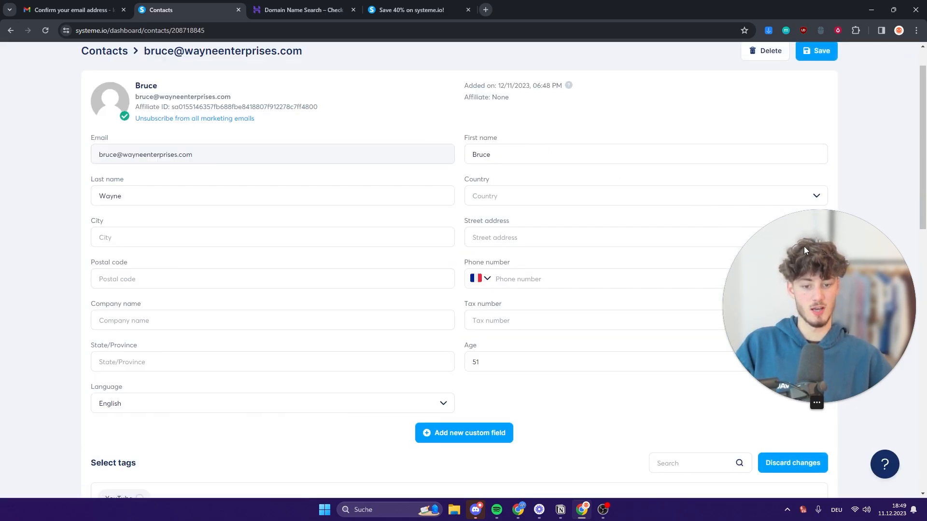
scroll(600, 330, "down", 3)
scroll(600, 330, "down", 3)
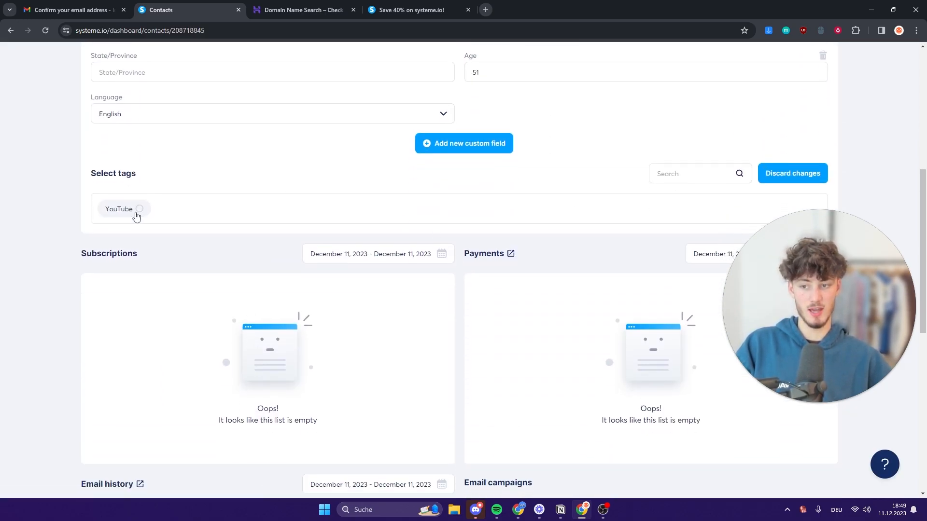
left_click(137, 213)
left_click(805, 174)
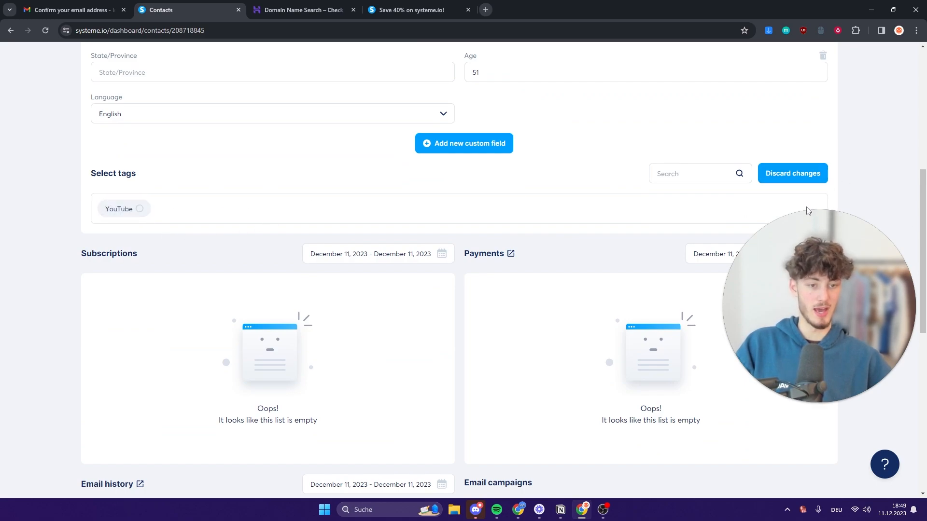
scroll(719, 201, "up", 1)
scroll(628, 200, "down", 2)
left_click(140, 161)
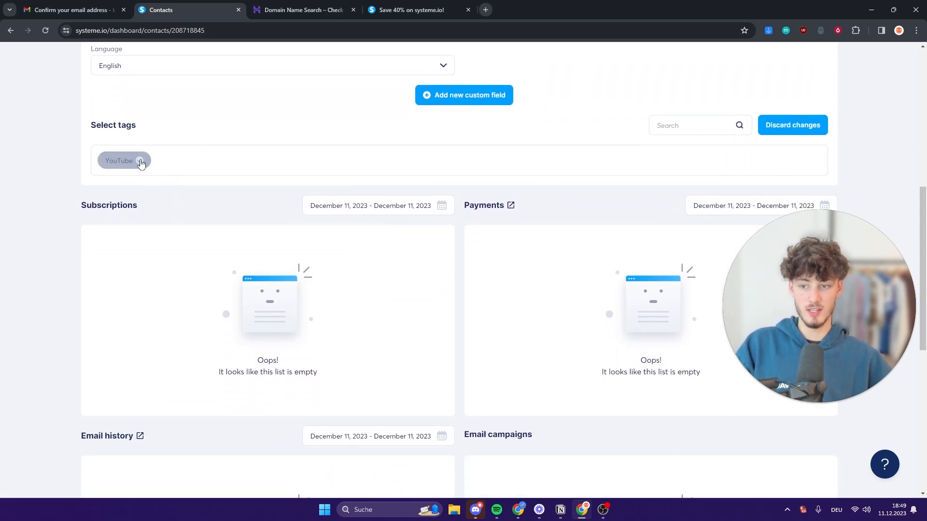
scroll(789, 139, "up", 8)
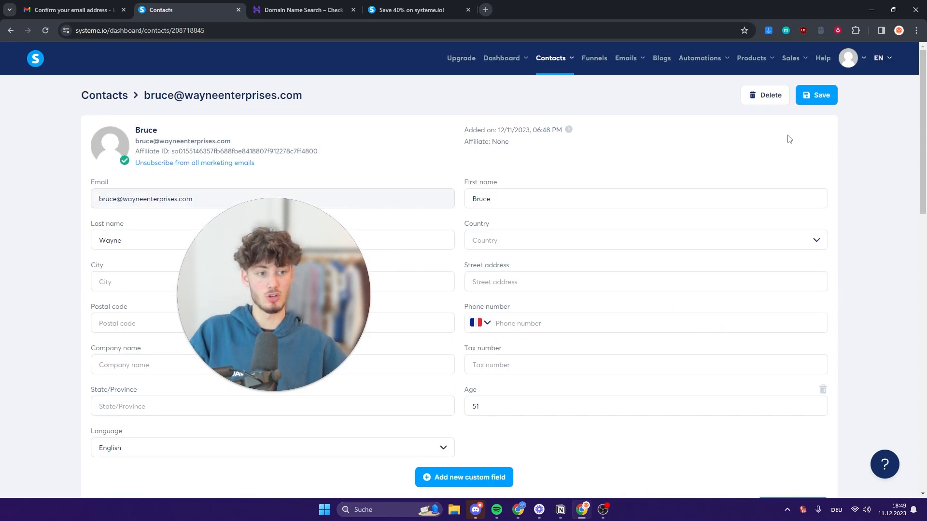
left_click(821, 92)
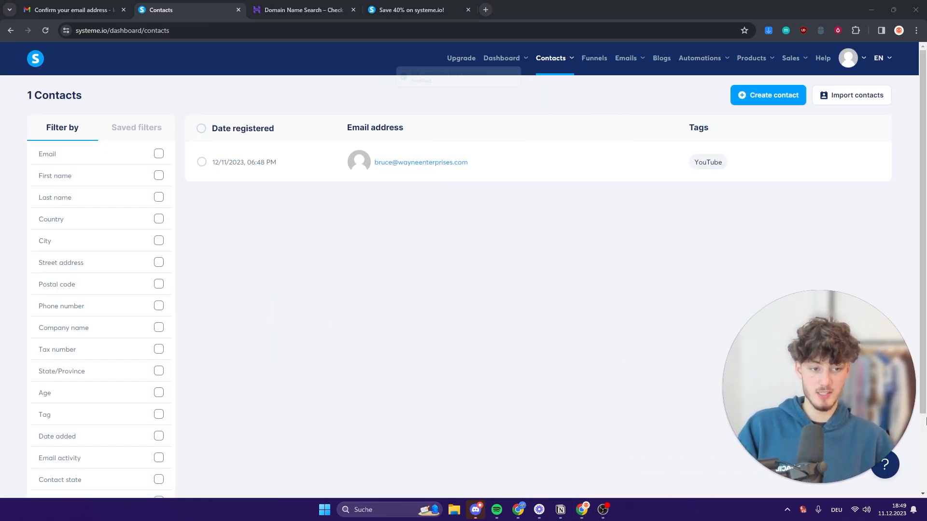
double_click(701, 161)
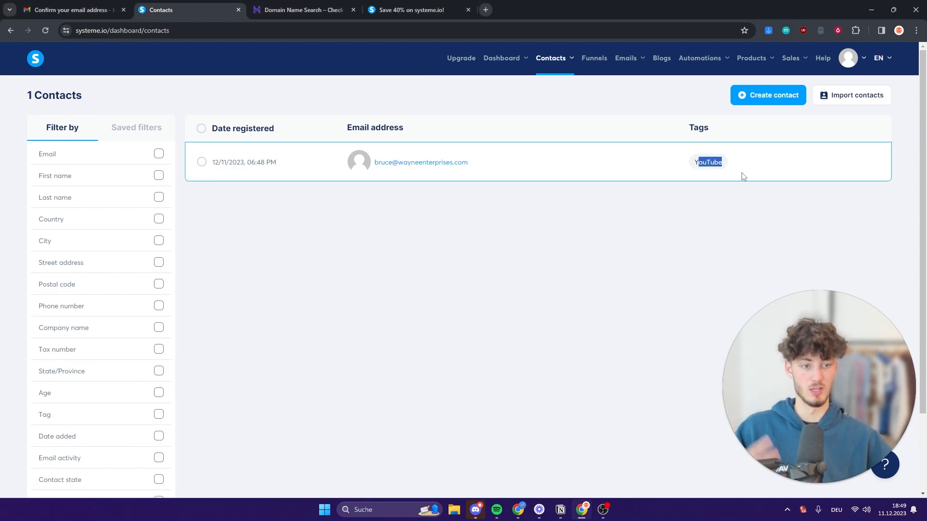
left_click(736, 208)
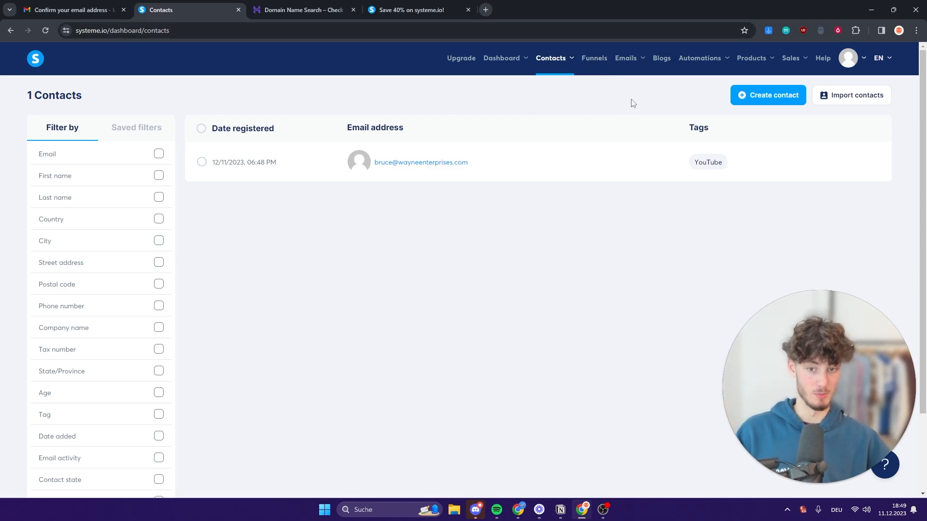
Switch from the contacts list to the Funnels page and open the Create funnel dialog.
left_click(777, 107)
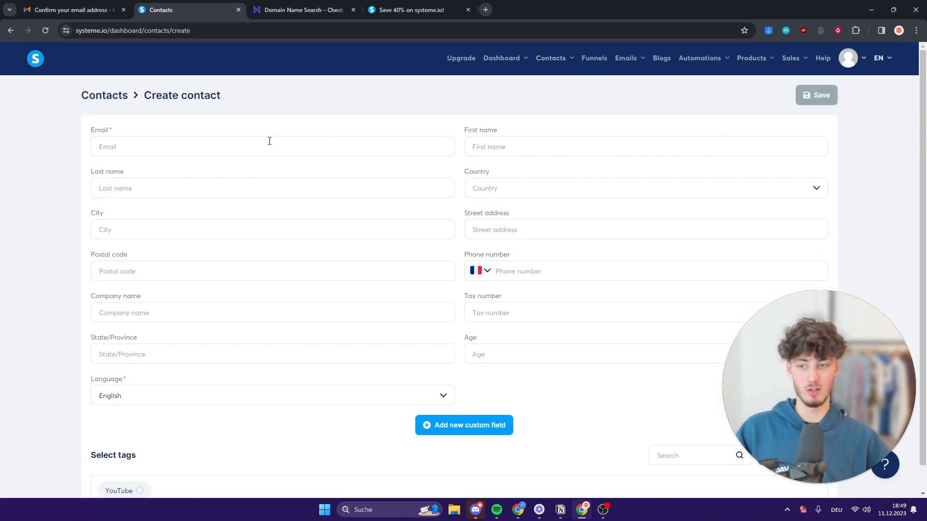
left_click(115, 99)
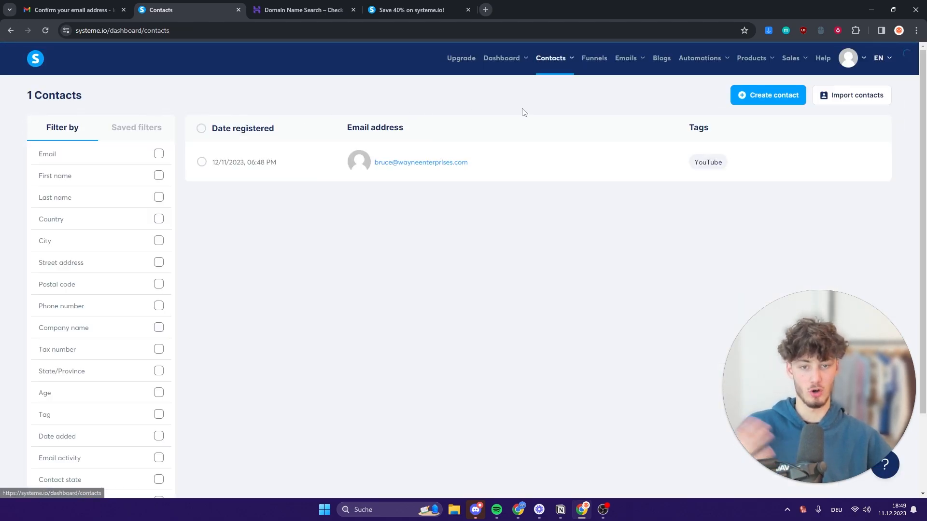
left_click(590, 57)
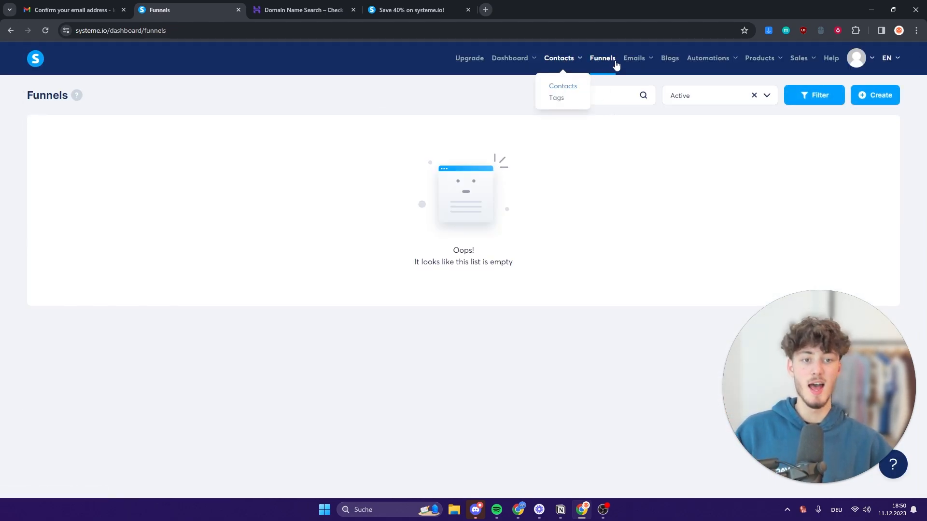
left_click(563, 85)
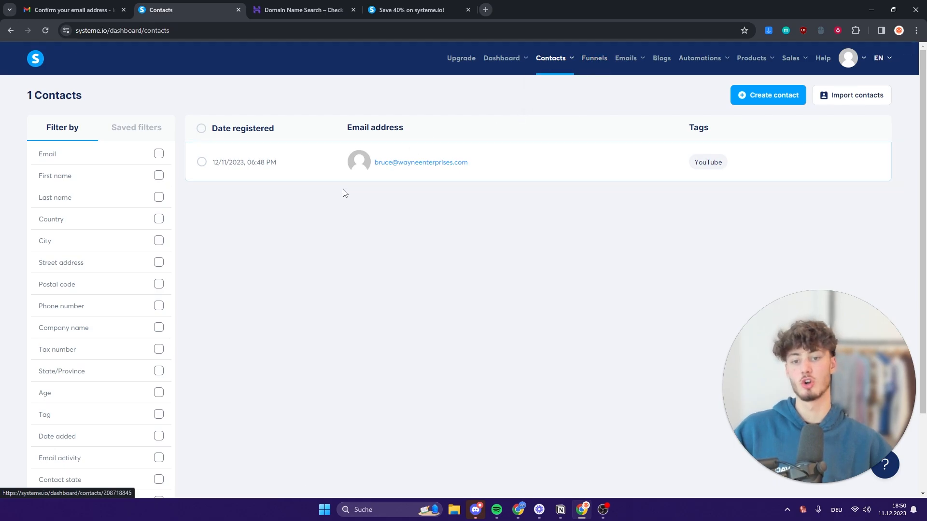
left_click(593, 60)
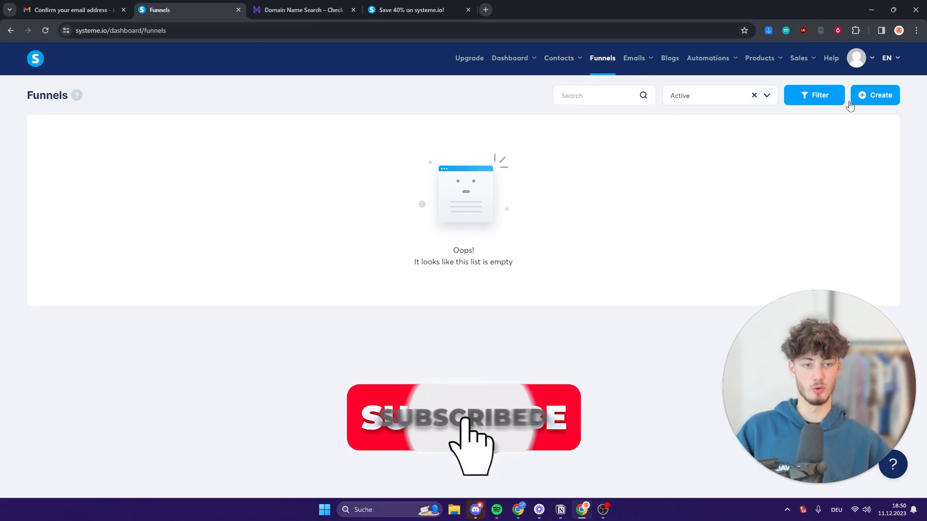
left_click(871, 96)
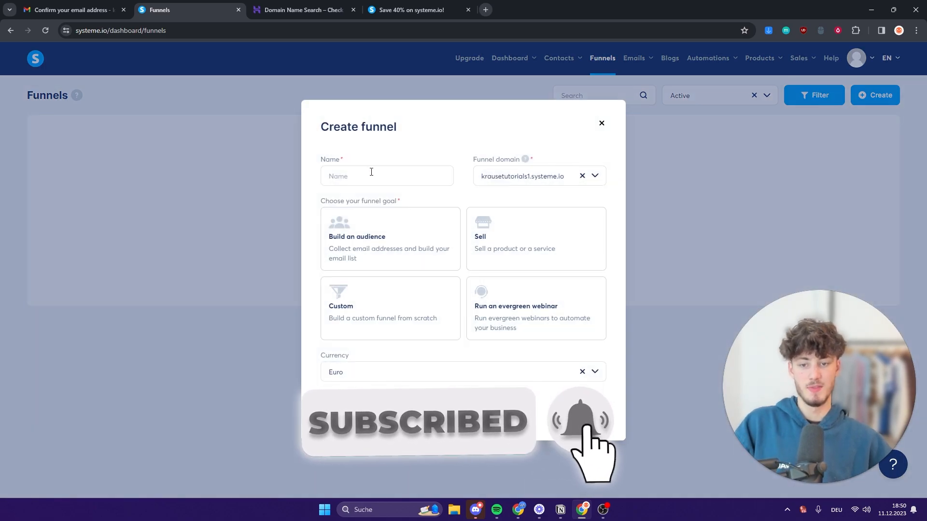
Name the funnel 'Lead Magnet Email Marketing' and choose Build an audience as its goal.
left_click(378, 182)
type("Leadc")
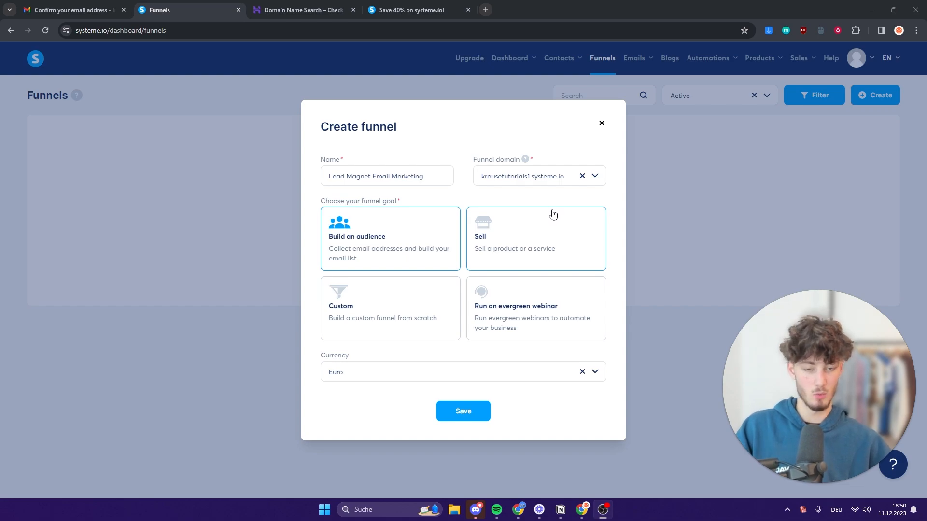
left_click(584, 261)
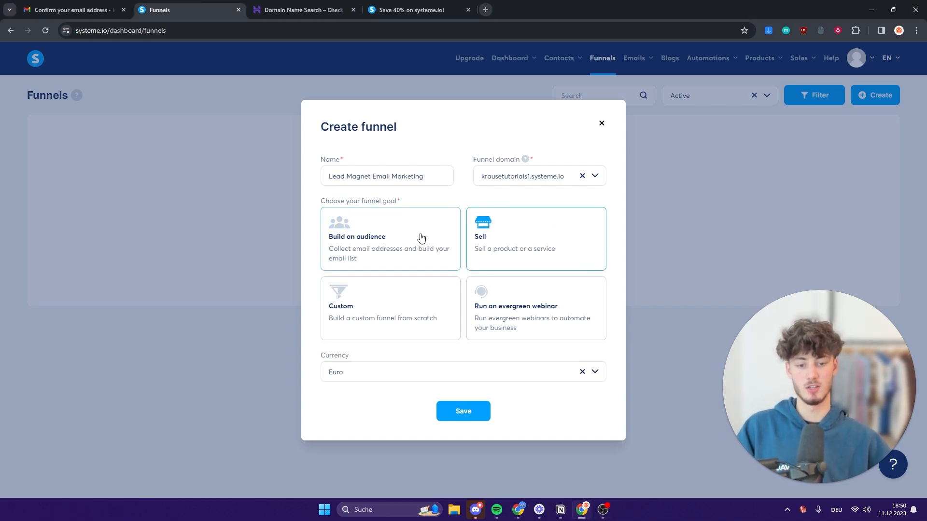
left_click(421, 237)
left_click_drag(474, 160, 526, 162)
Keep the existing funnel domain and save to create the funnel.
left_click(599, 177)
left_click(599, 177)
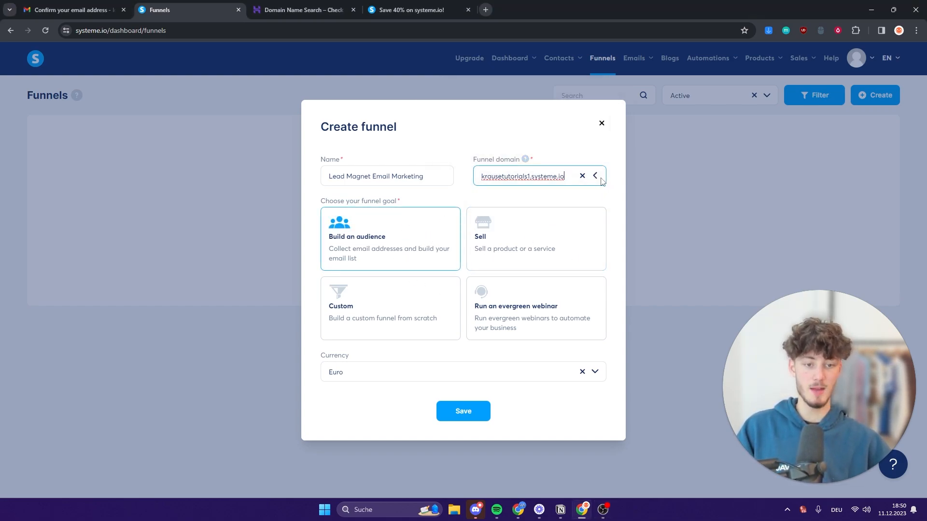
left_click(598, 178)
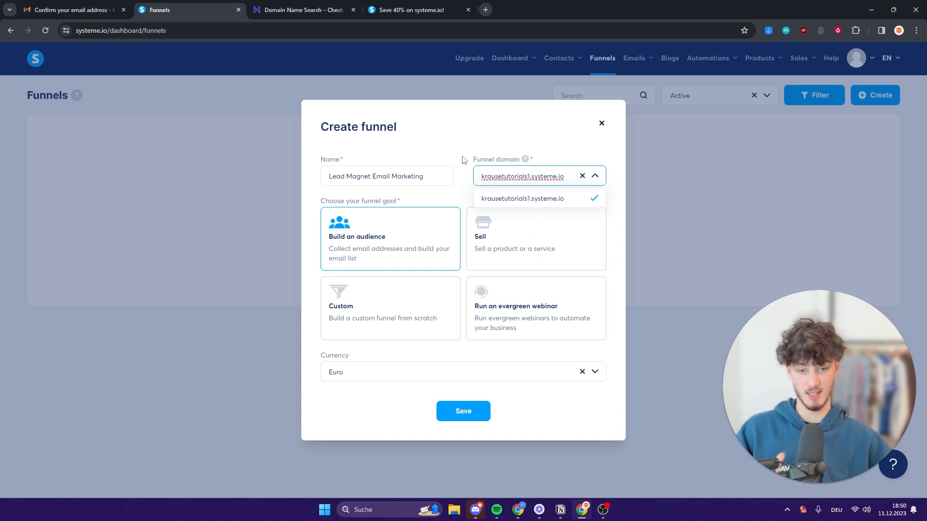
key("shift+Tab")
left_click(516, 175)
left_click(539, 206)
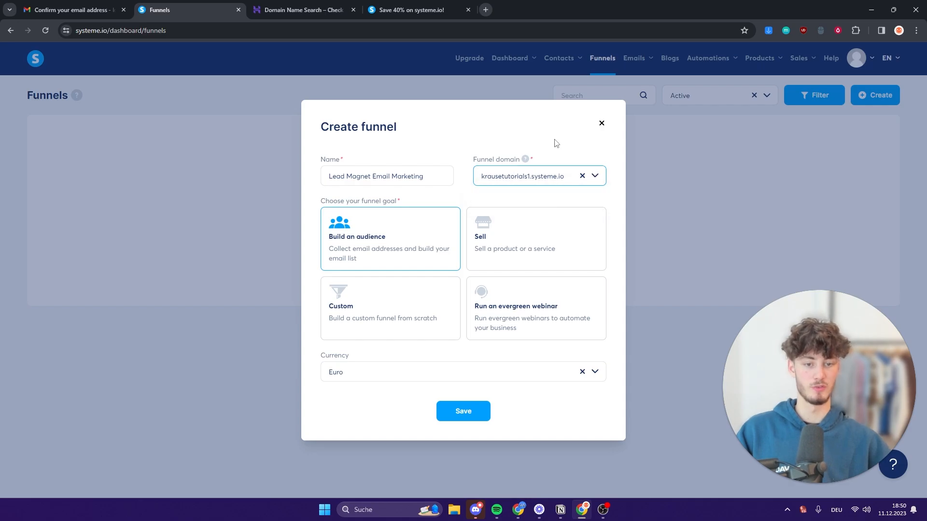
left_click(471, 414)
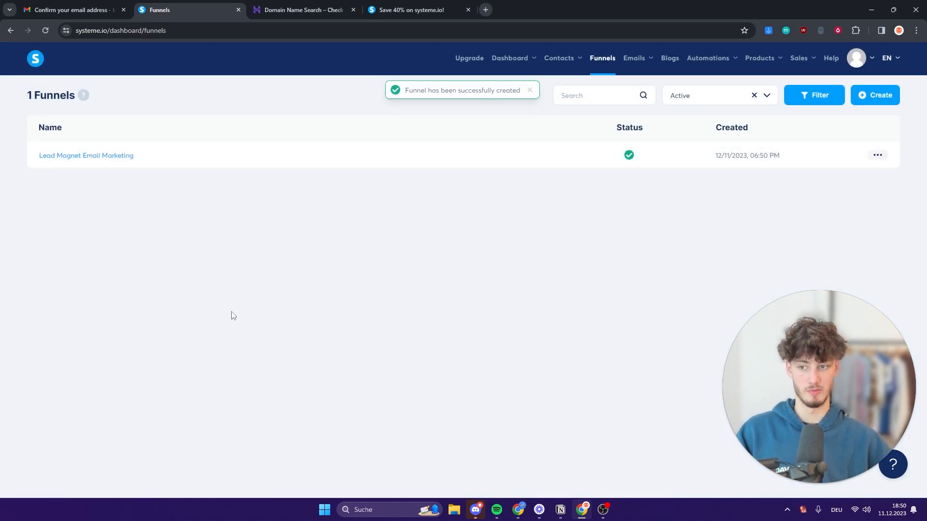
Open the Lead Magnet Email Marketing funnel and show 30 squeeze page templates per page.
left_click(84, 155)
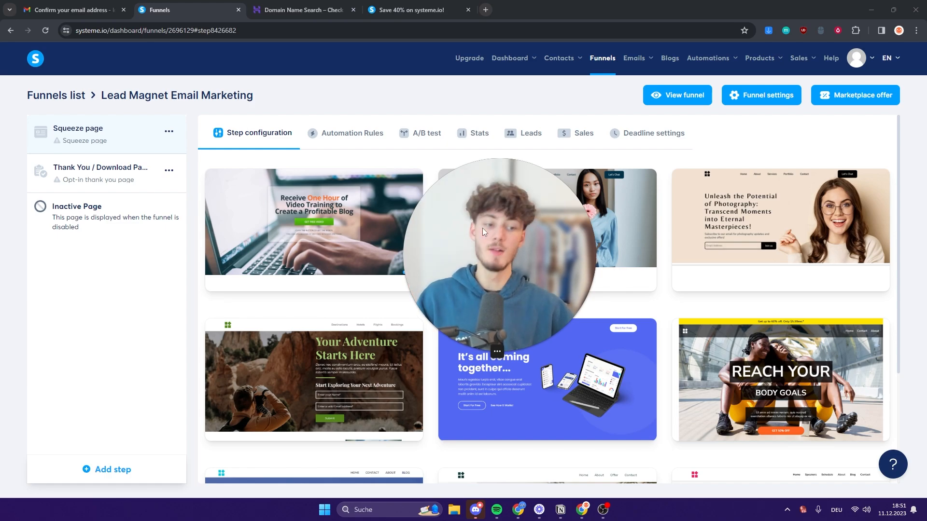
left_click_drag(482, 228, 25, 380)
scroll(550, 263, "down", 4)
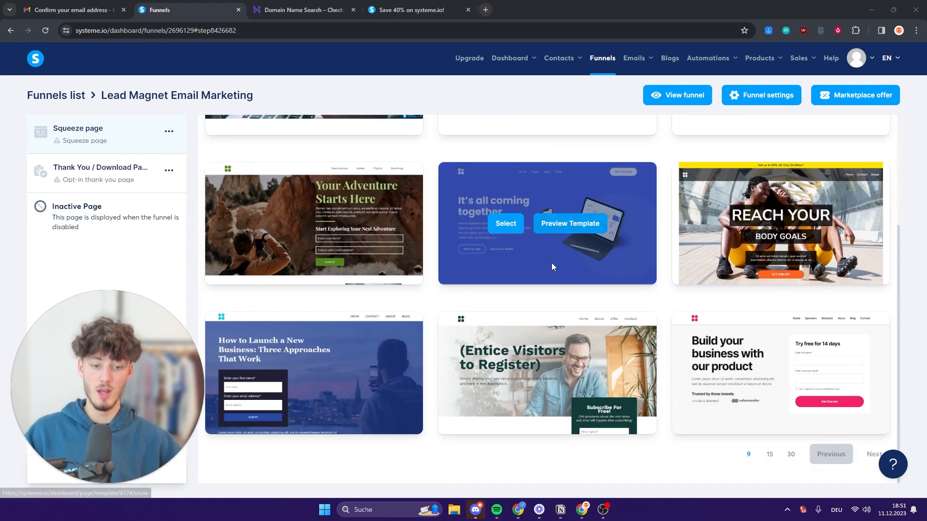
scroll(574, 267, "up", 2)
scroll(804, 433, "down", 2)
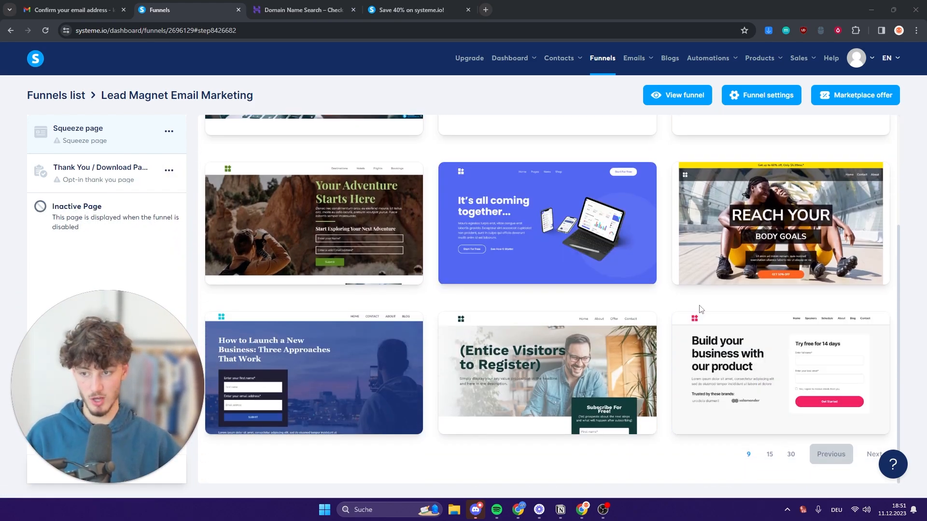
left_click(794, 457)
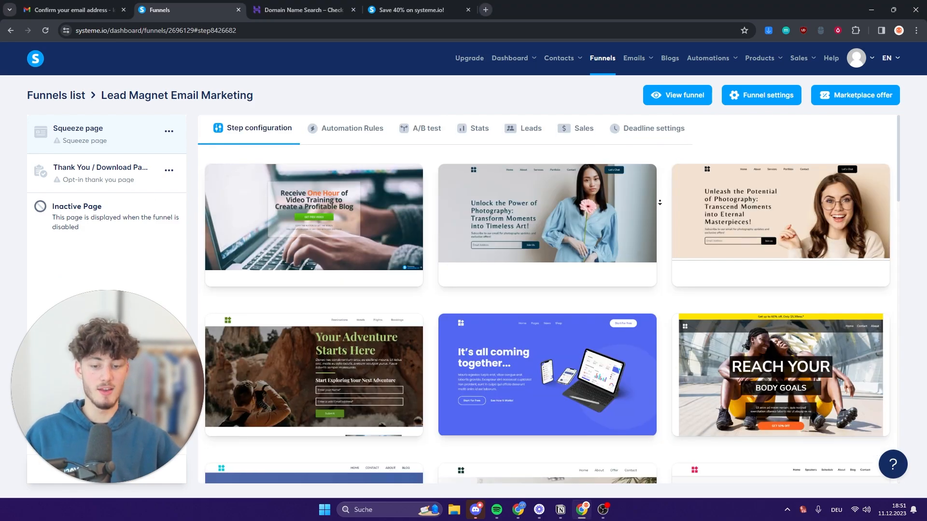
scroll(662, 198, "down", 8)
scroll(662, 198, "down", 6)
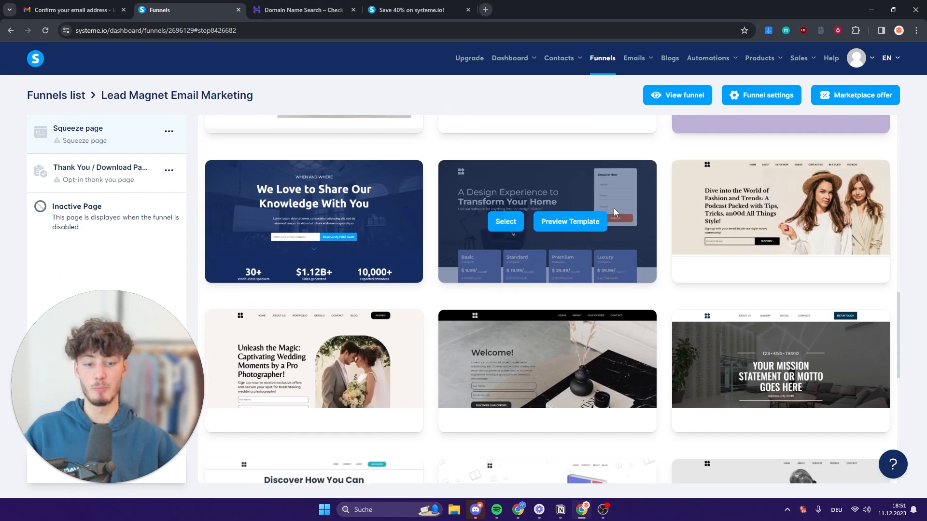
scroll(747, 222, "down", 7)
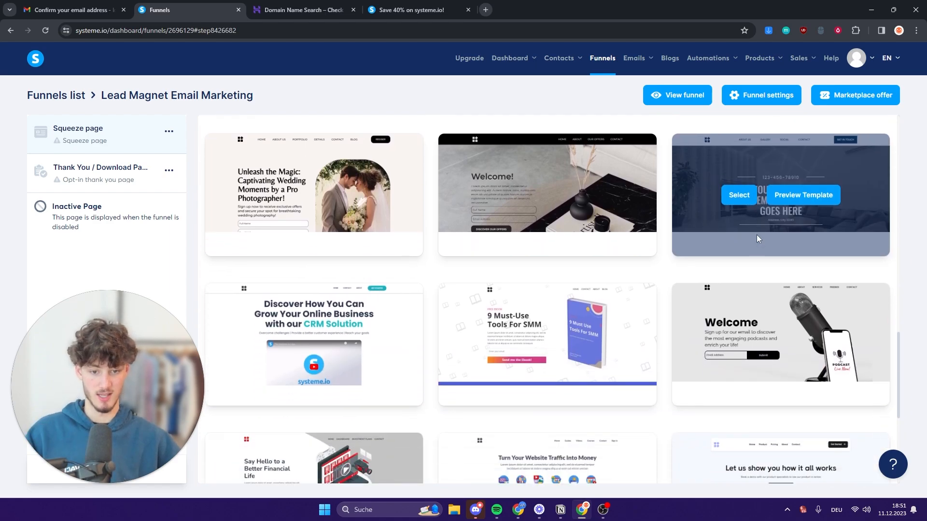
scroll(762, 248, "down", 2)
scroll(441, 239, "up", 9)
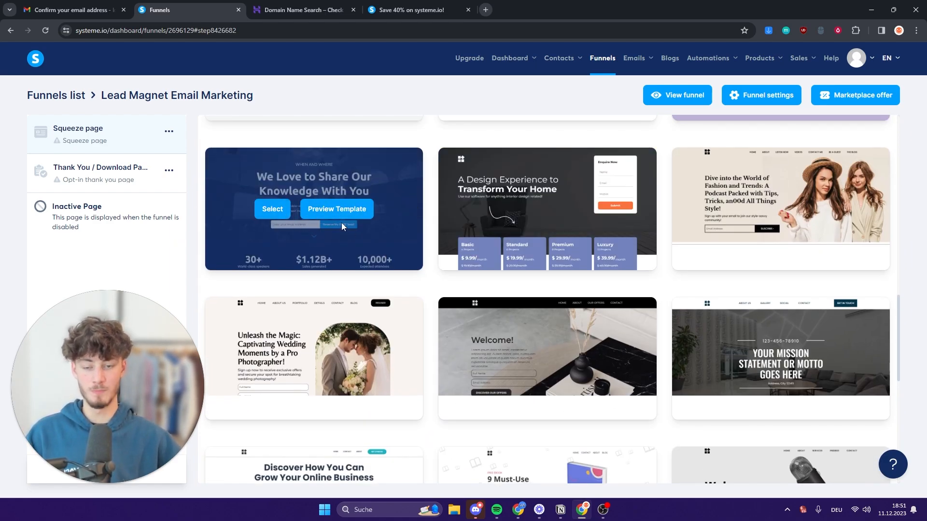
Preview the 'We Love to Share Our Knowledge With You' template in a separate tab, then close it.
middle_click(338, 210)
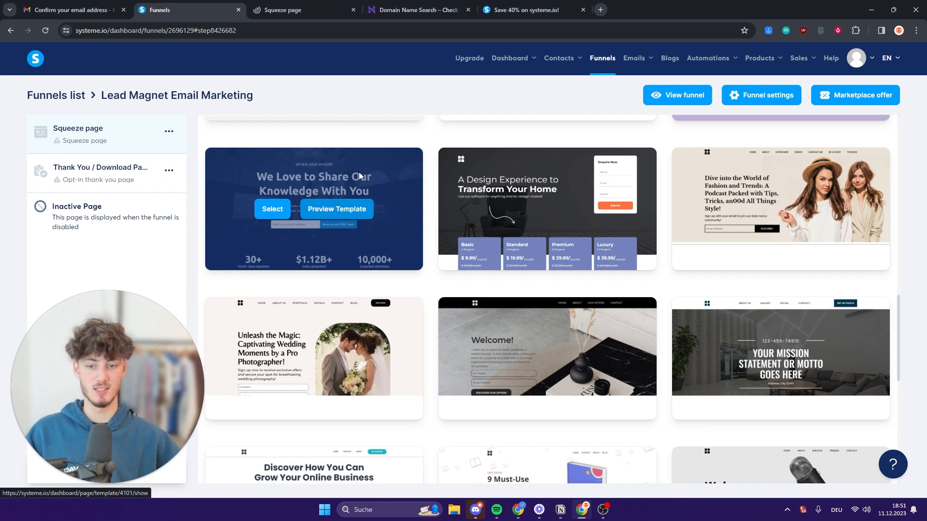
left_click(312, 11)
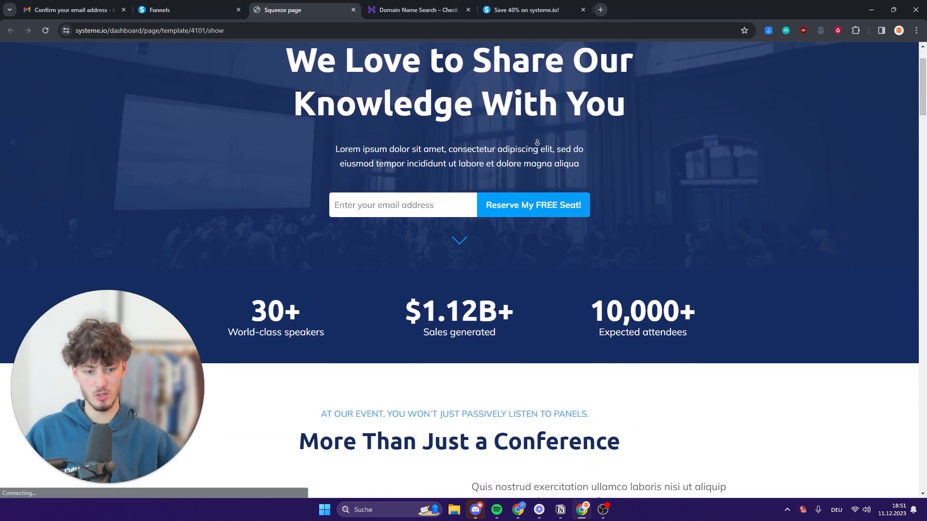
scroll(537, 143, "down", 20)
scroll(552, 244, "up", 20)
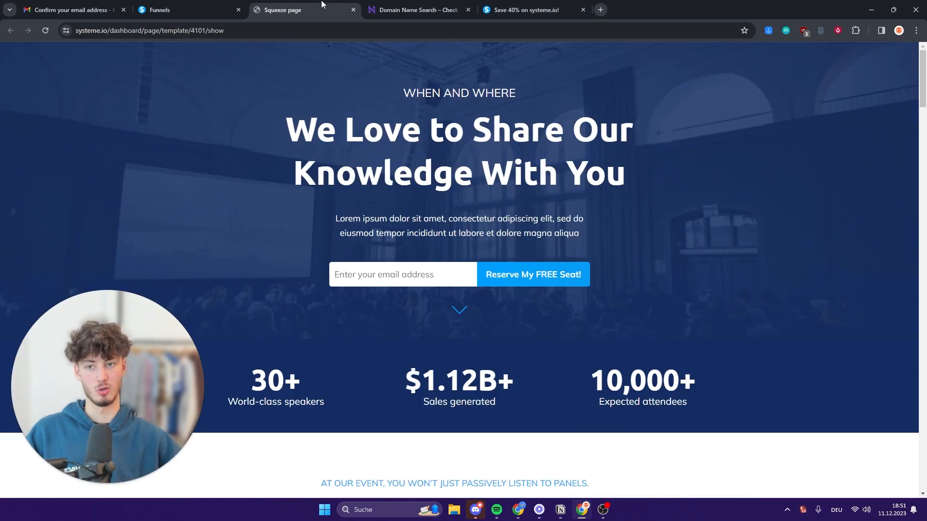
middle_click(322, 6)
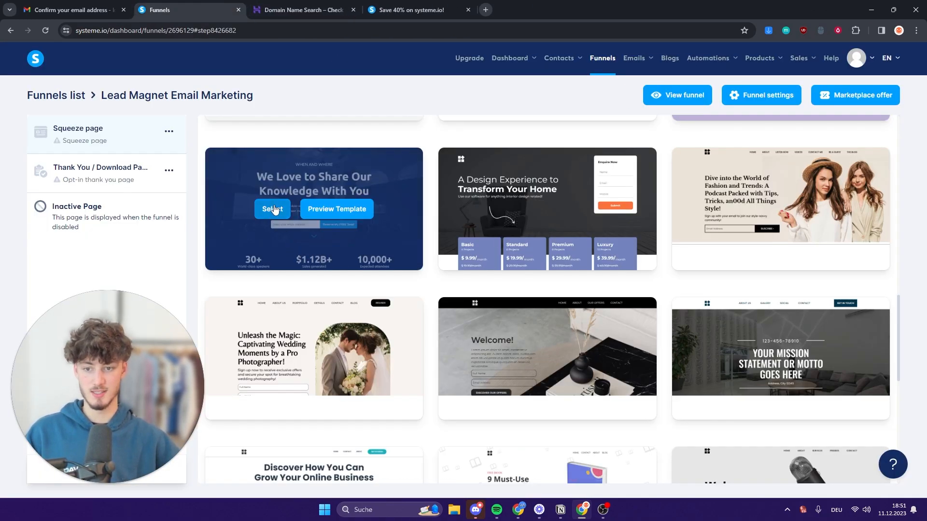
Apply the We Love to Share template to the squeeze page and rename the step 'Lead Magnet'.
left_click(274, 209)
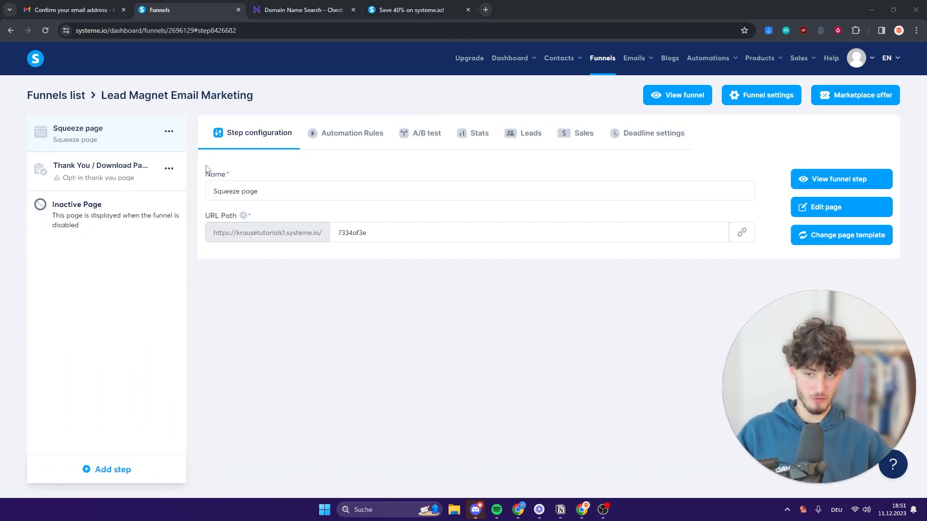
double_click(210, 173)
double_click(290, 191)
key("ctrl+a")
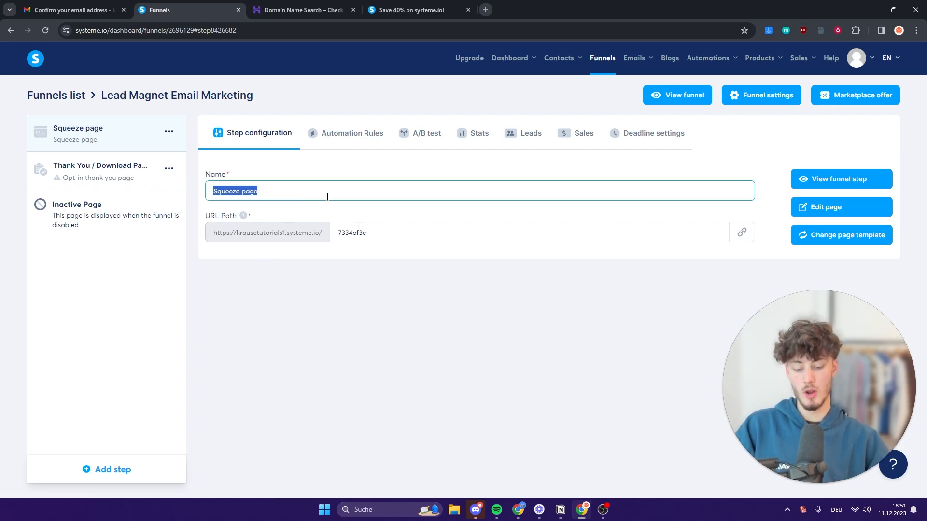
type("Lead Magnet")
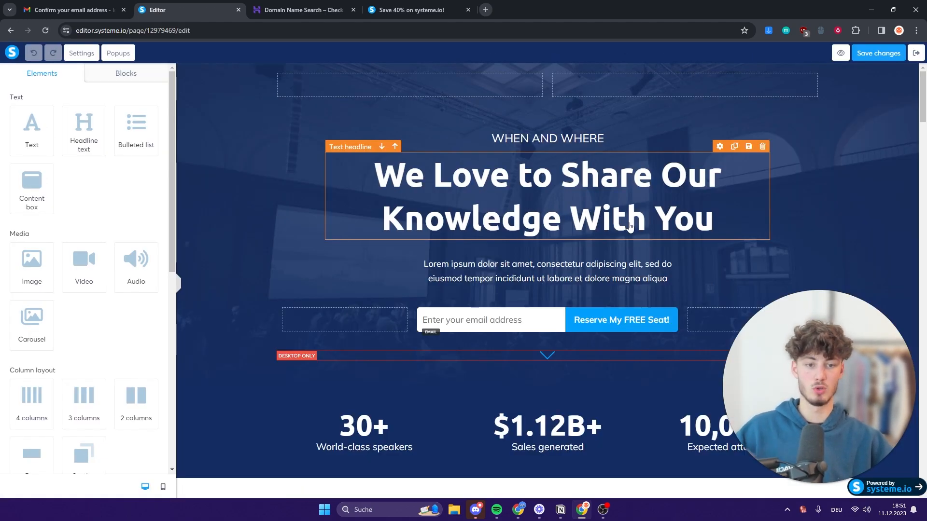
Replace the headline with 'Get my FREE Email Marketing Beginners Tutorial'.
left_click(445, 198)
left_click_drag(426, 174, 729, 216)
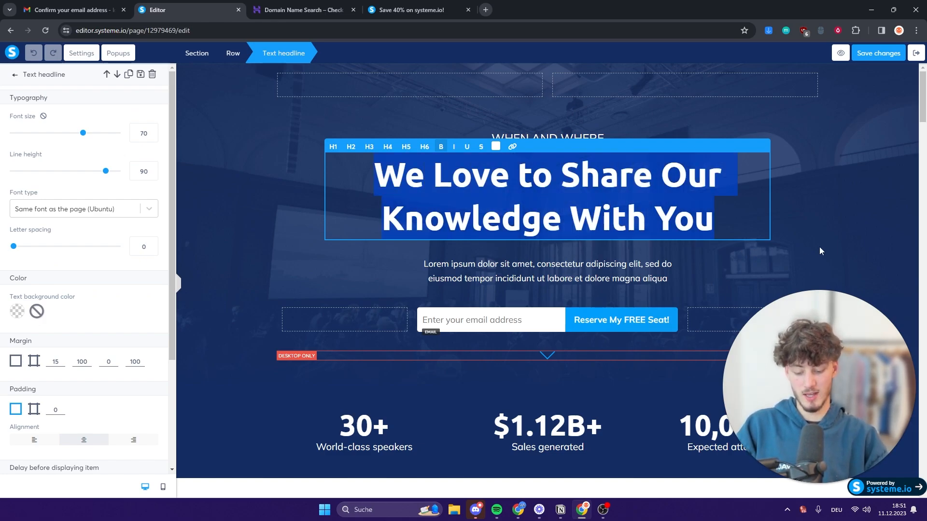
type("Get my FREE Emai")
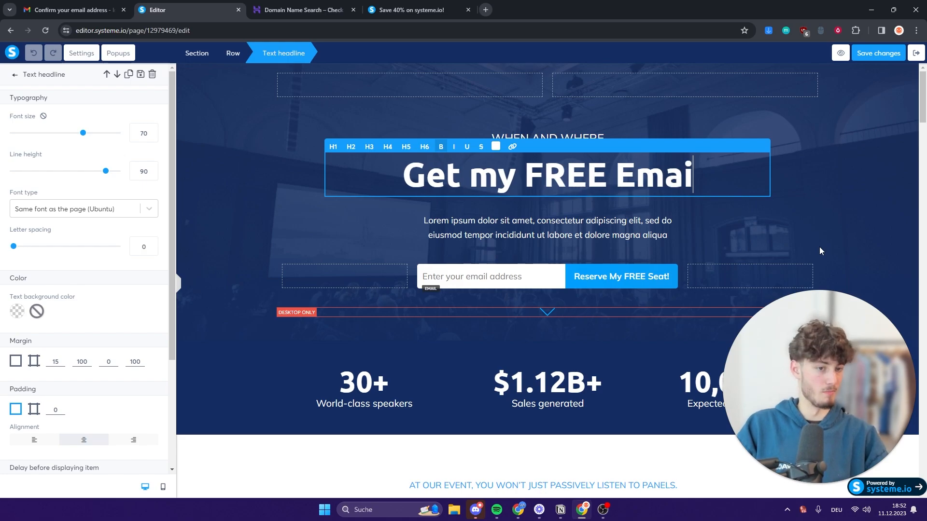
type("l Marketing B")
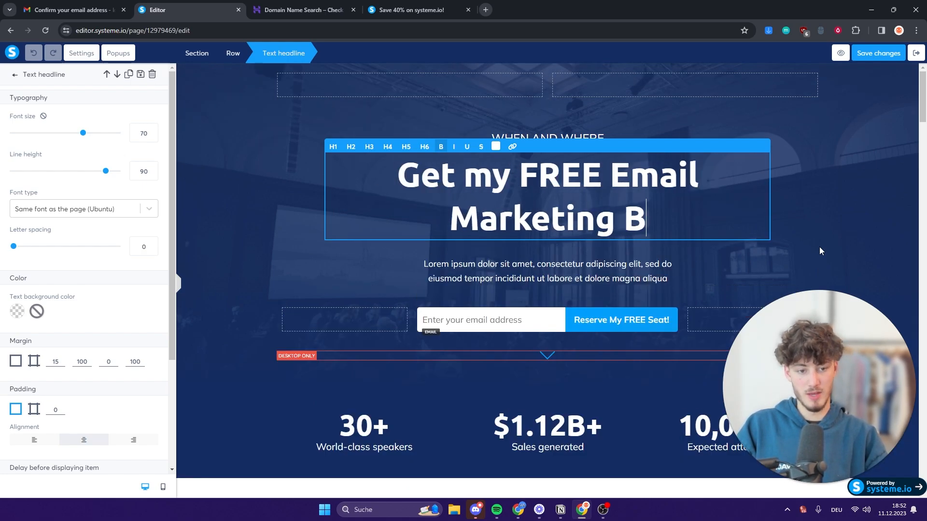
type("eginners Tutorial")
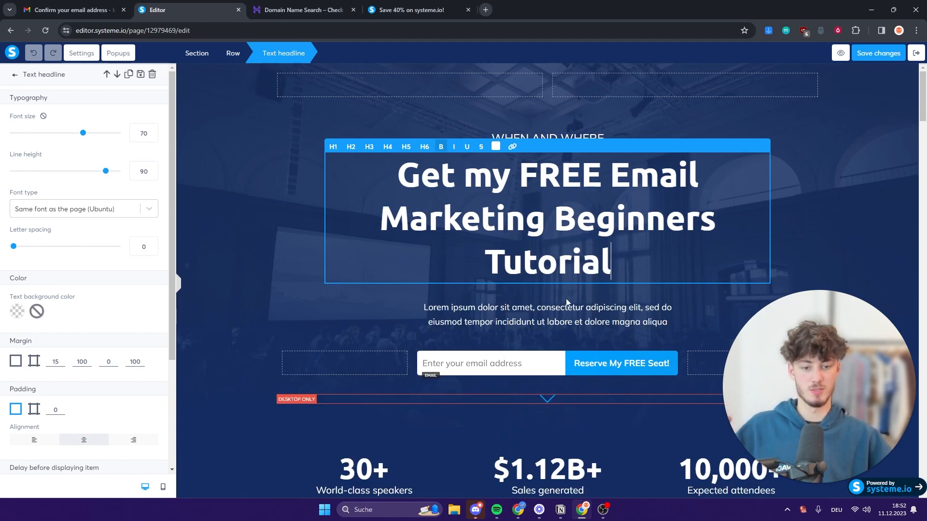
left_click(571, 315)
Select the paragraph text, then the email input, then the Reserve My FREE Seat button.
left_click(486, 319)
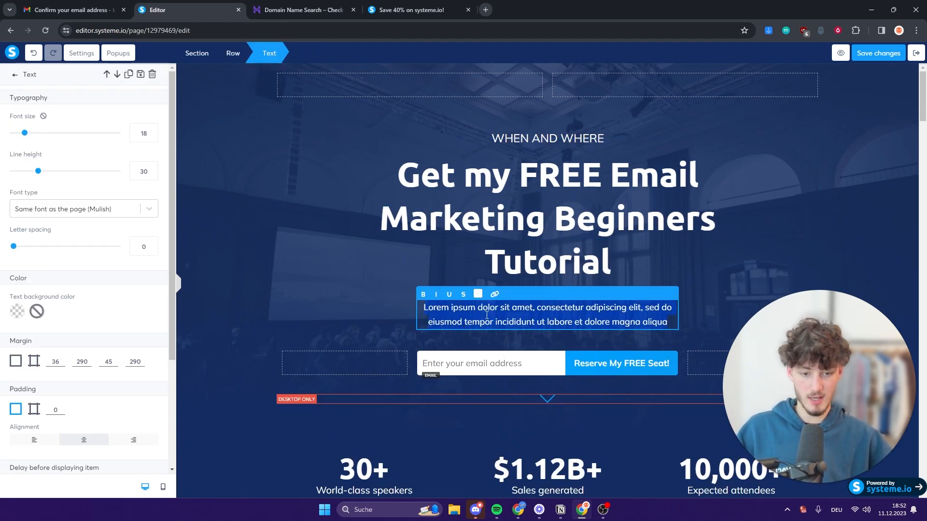
key("ctrl+a")
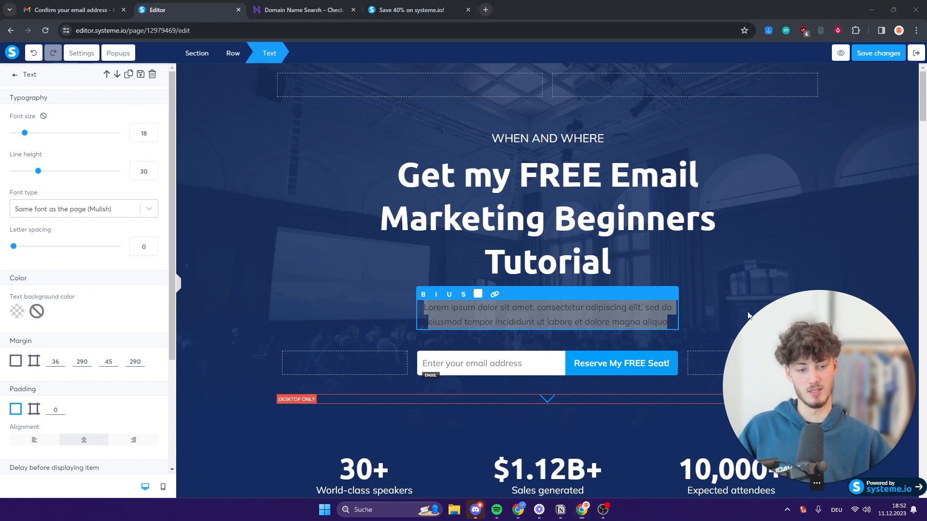
left_click(555, 368)
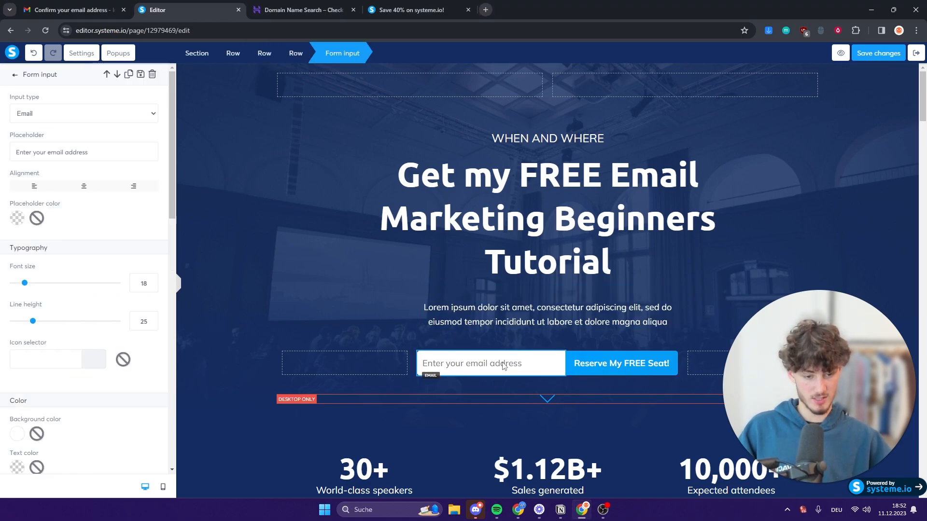
key("Escape")
left_click(598, 369)
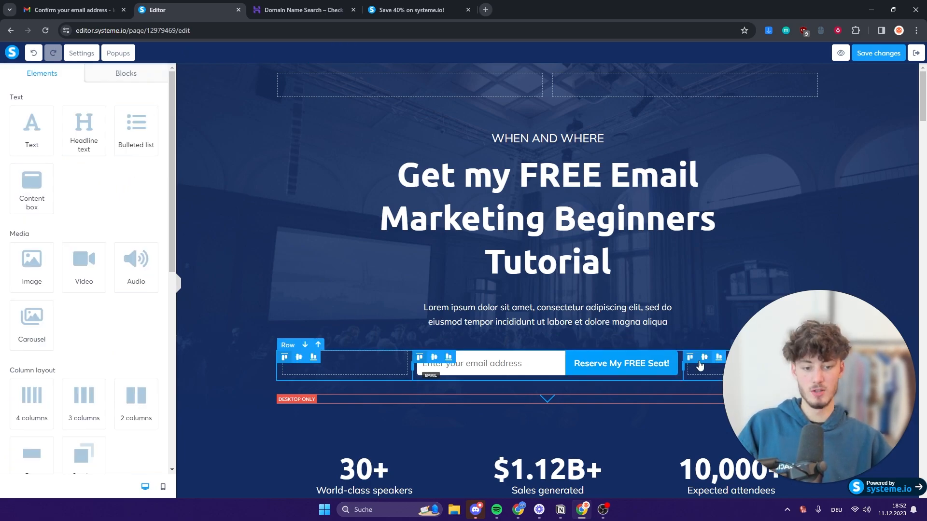
Change the signup button's label to 'Get Started'.
left_click(621, 365)
left_click(621, 365)
left_click(621, 365)
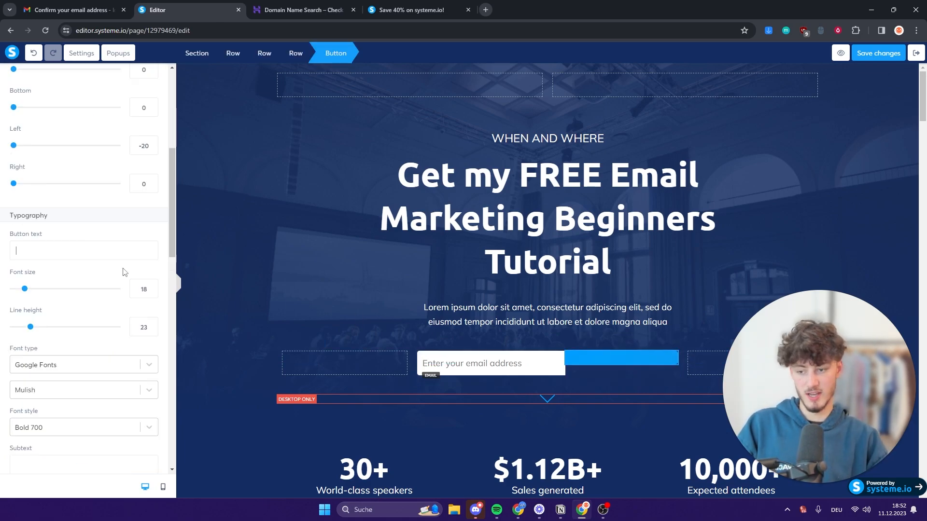
type("Supercharge yo")
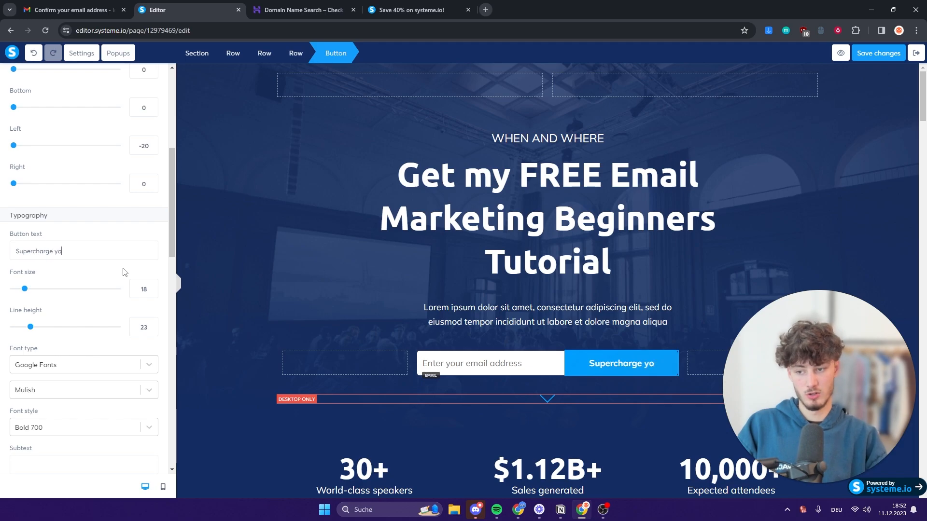
type("ur Email Marketing")
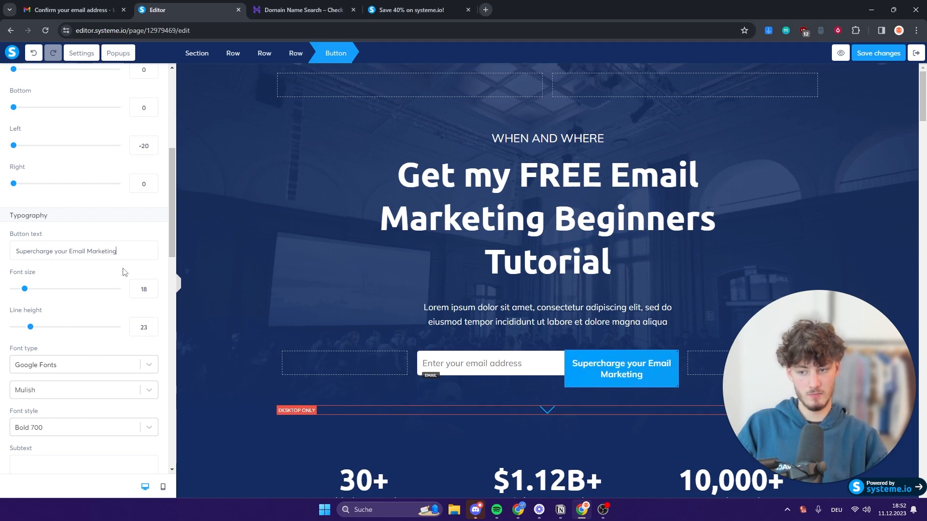
left_click(575, 443)
left_click(607, 383)
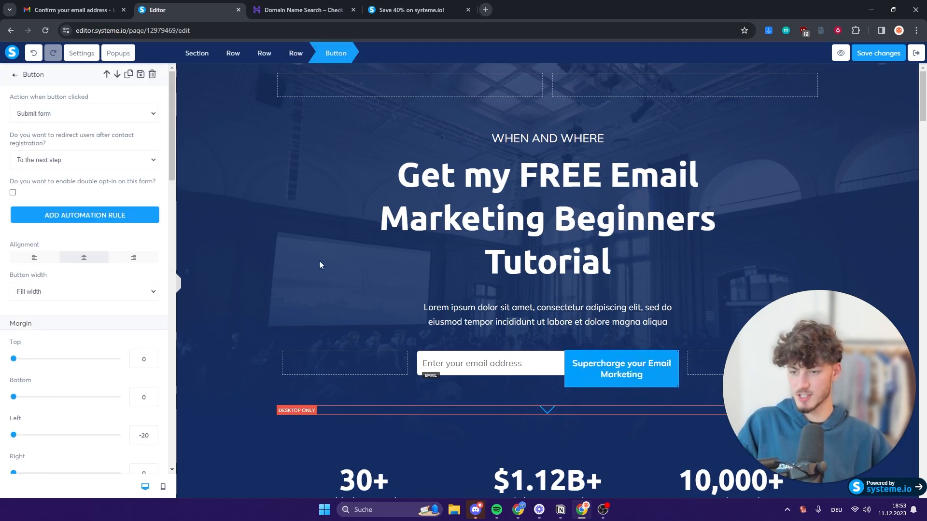
scroll(103, 186, "down", 5)
left_click(632, 366)
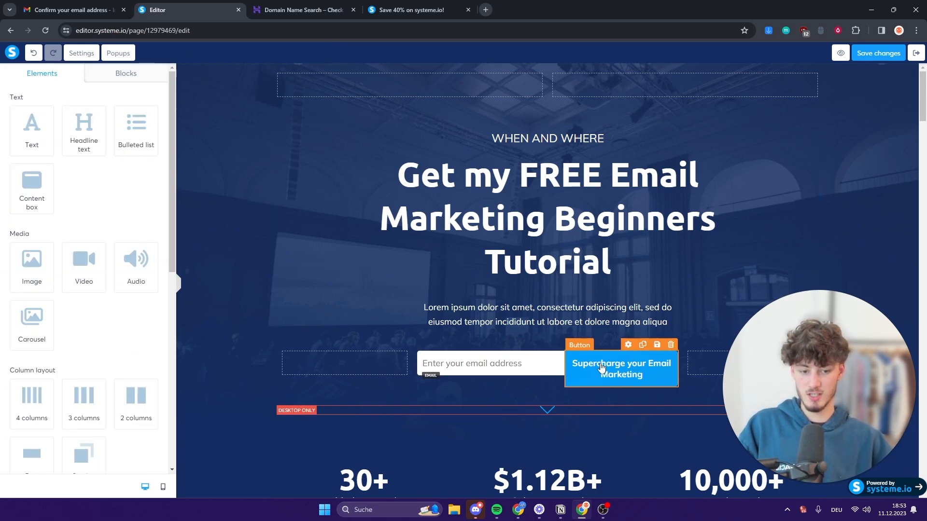
left_click(616, 371)
scroll(79, 299, "down", 8)
scroll(79, 285, "up", 2)
scroll(80, 247, "down", 2)
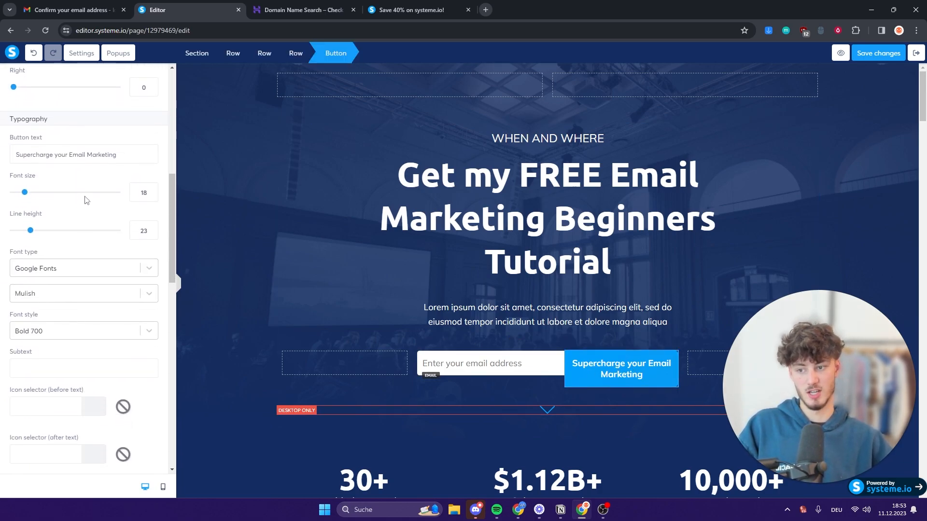
triple_click(101, 160)
type("Get Star")
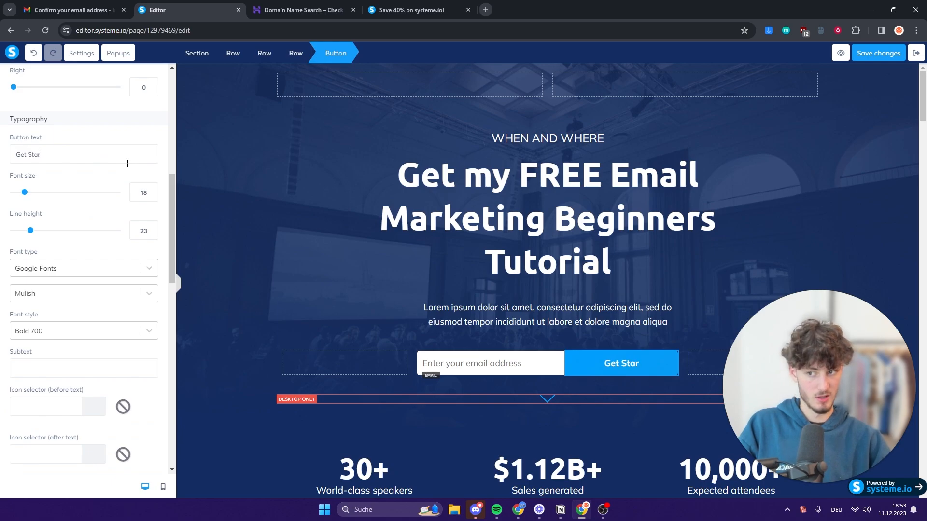
type("ted")
Set the button's click action to Next step URL.
scroll(83, 96, "up", 10)
left_click(102, 114)
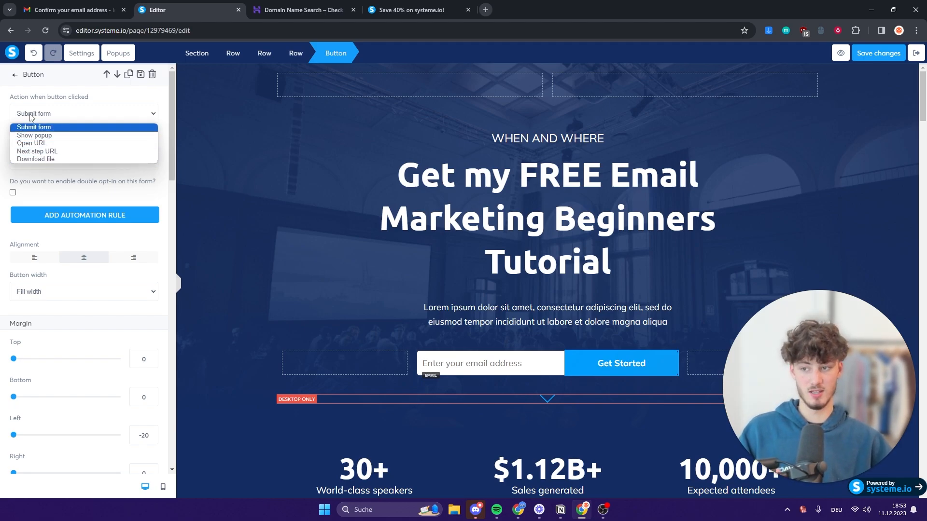
left_click(64, 151)
left_click(25, 74)
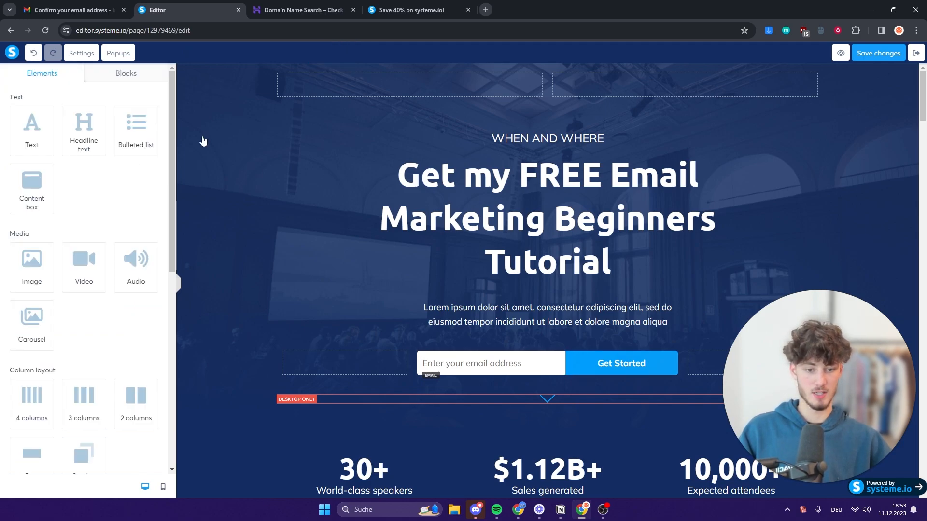
scroll(477, 255, "down", 4)
scroll(476, 255, "up", 2)
left_click(477, 256)
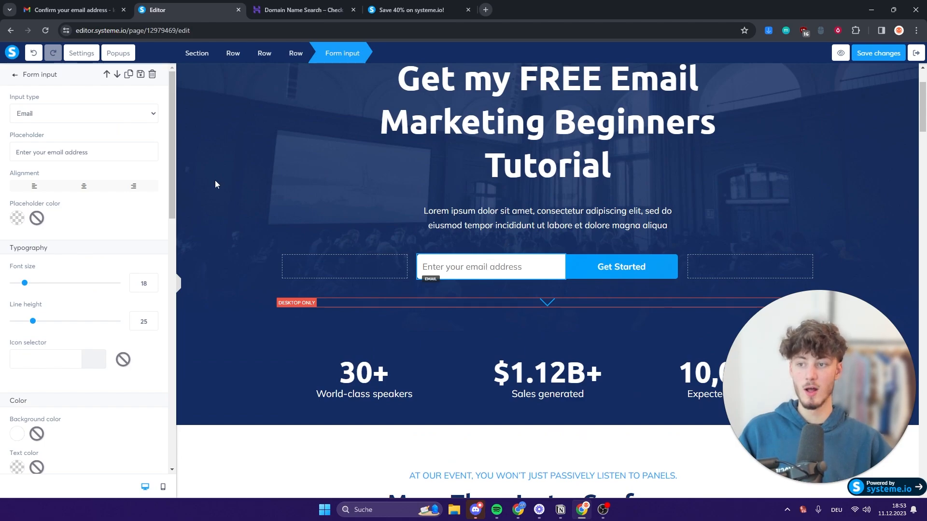
triple_click(81, 157)
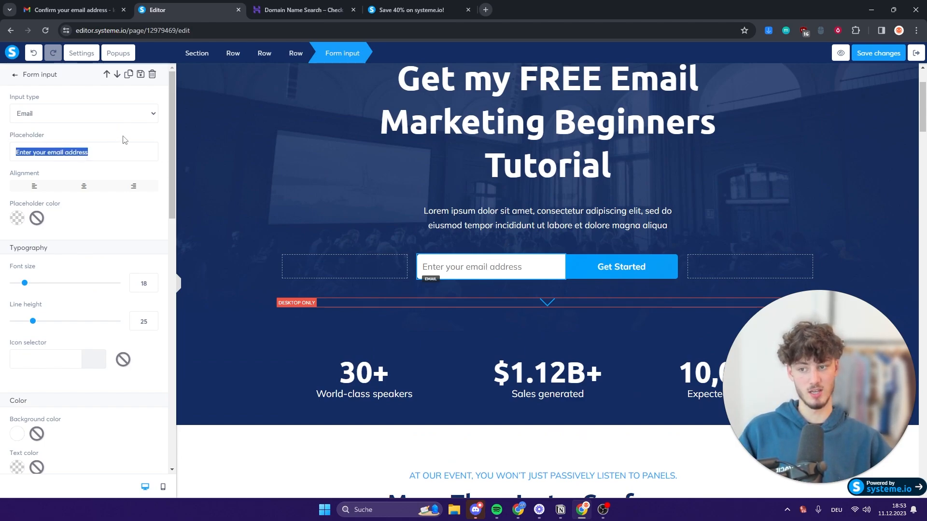
left_click(132, 130)
left_click(123, 117)
left_click(106, 116)
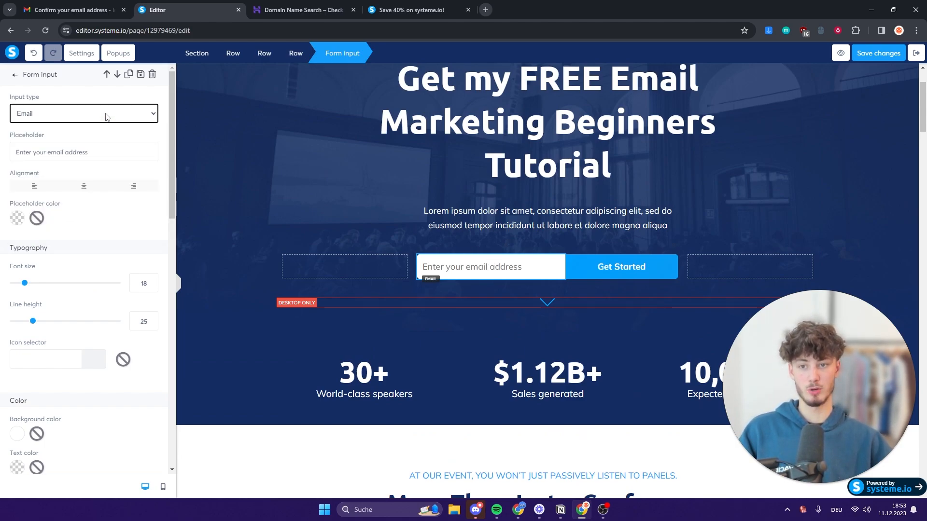
left_click(16, 76)
scroll(129, 182, "down", 8)
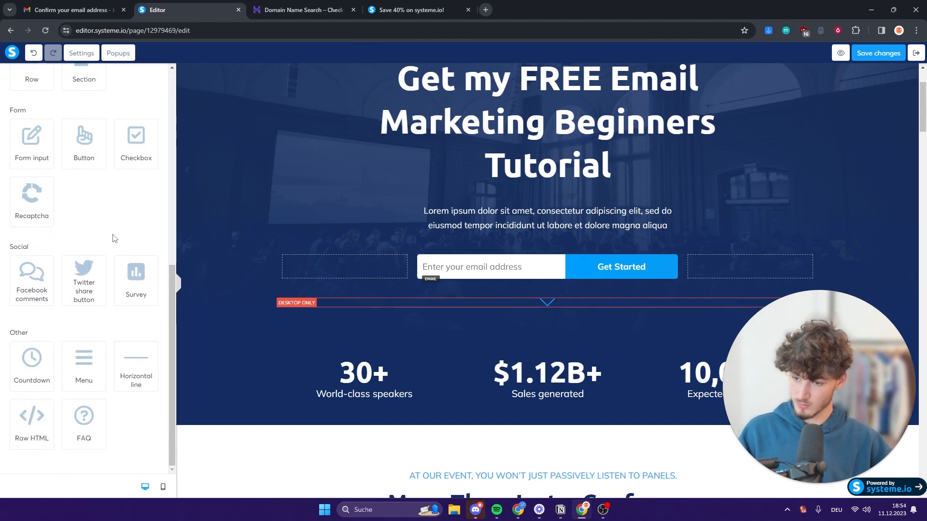
scroll(101, 237, "up", 8)
scroll(78, 187, "down", 4)
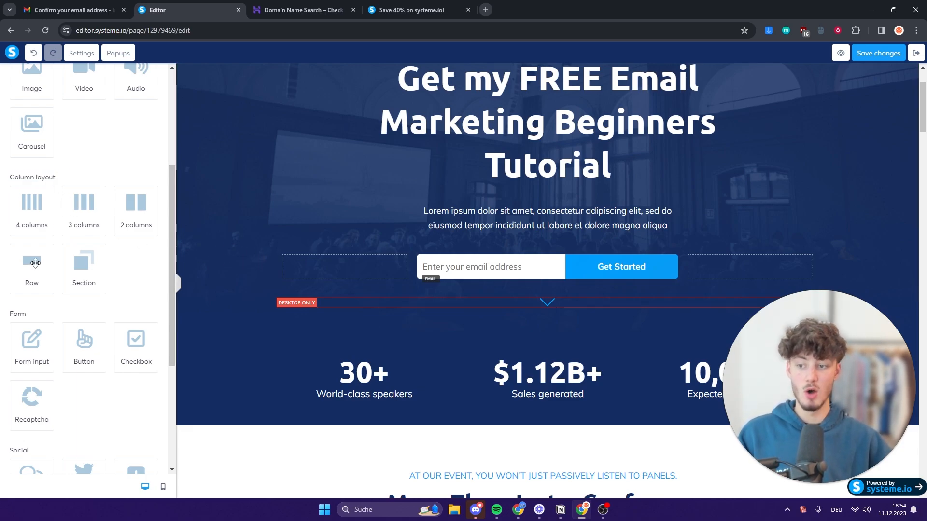
Add an empty row below the stats section and place a text block in it.
left_click_drag(35, 262, 565, 422)
scroll(531, 338, "down", 5)
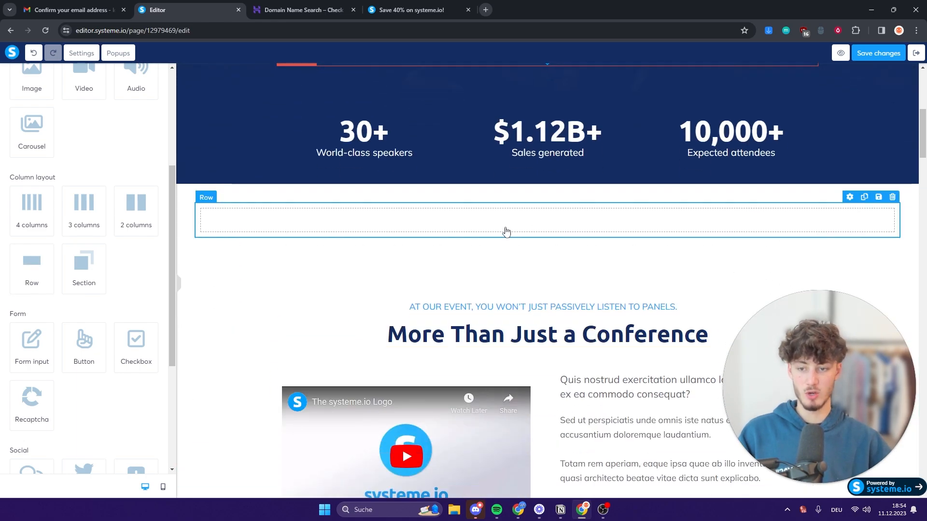
left_click(506, 233)
left_click(19, 78)
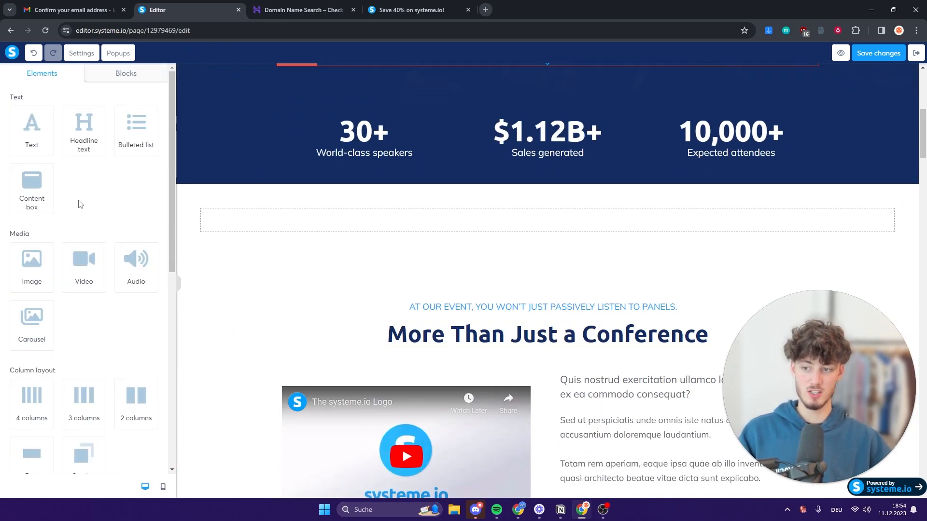
scroll(80, 204, "down", 1)
scroll(80, 204, "up", 1)
left_click_drag(32, 188, 467, 227)
left_click(888, 202)
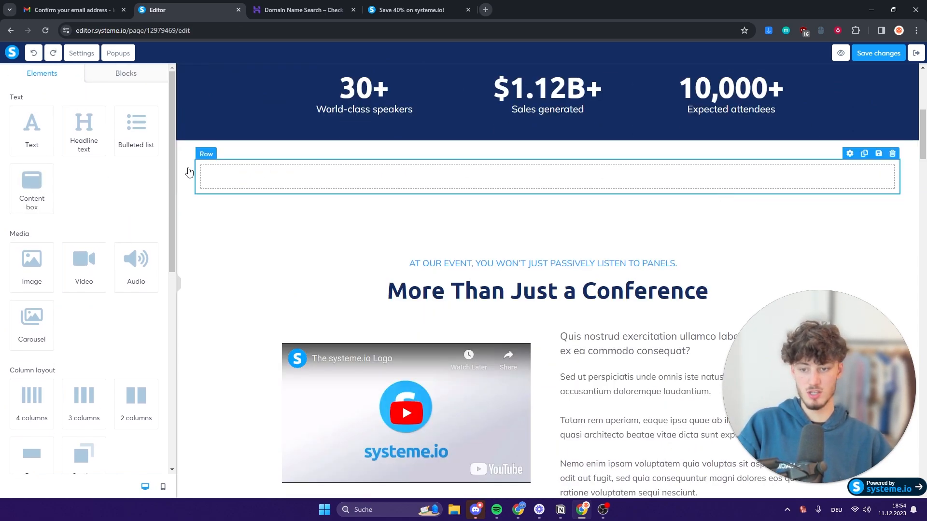
left_click_drag(44, 139, 631, 185)
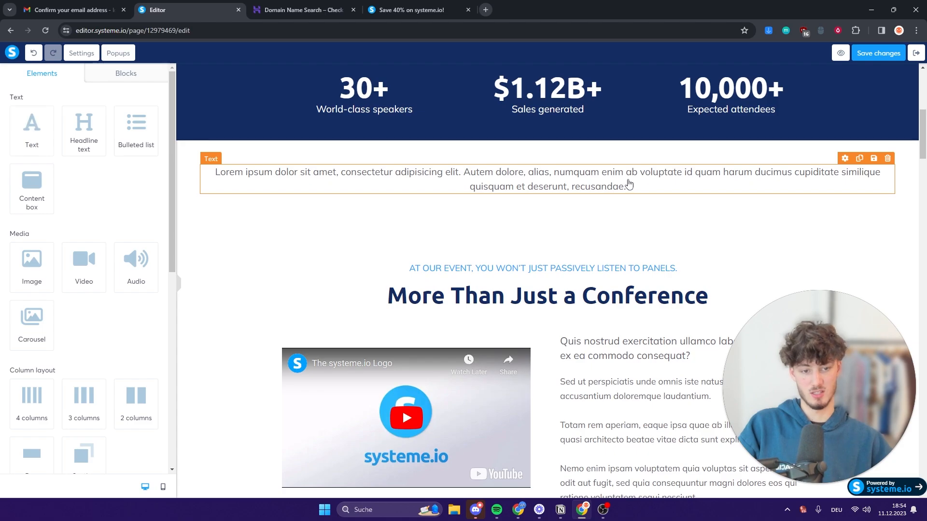
left_click(627, 185)
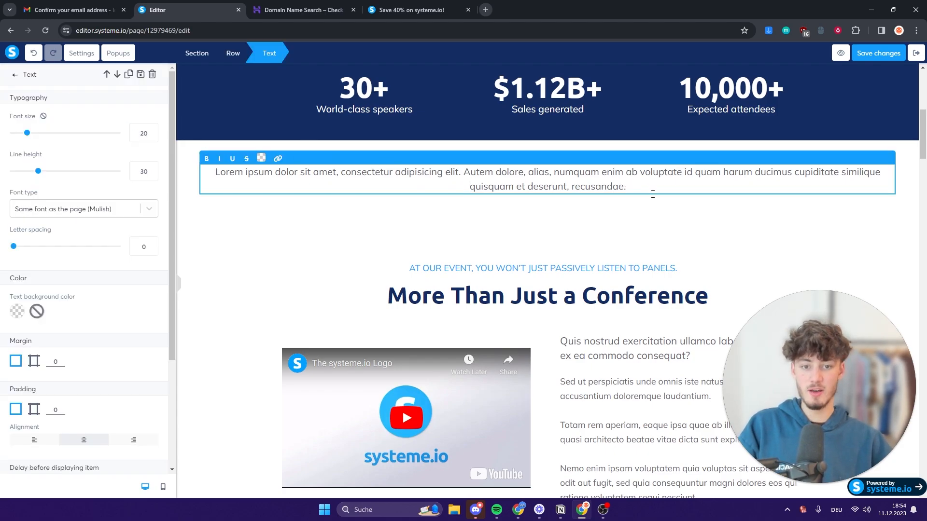
left_click(622, 148)
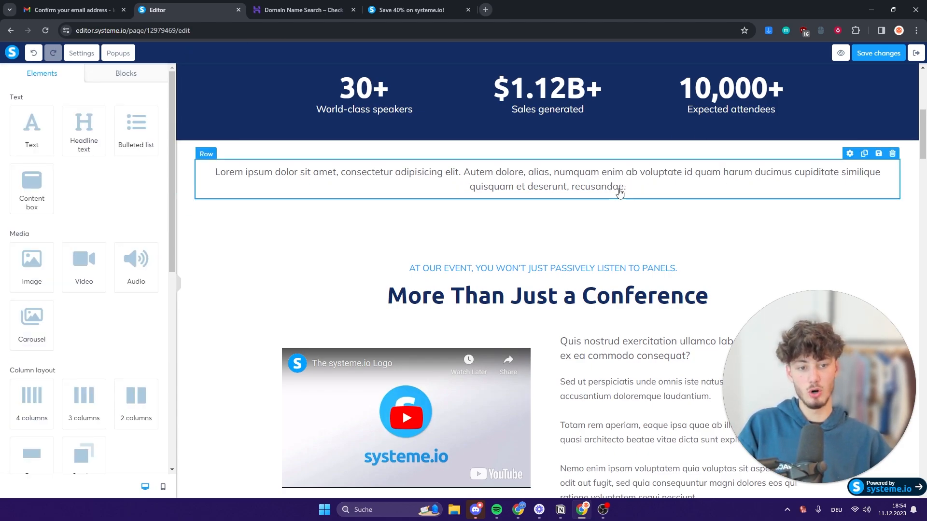
left_click(621, 185)
scroll(529, 216, "up", 1)
left_click(820, 266)
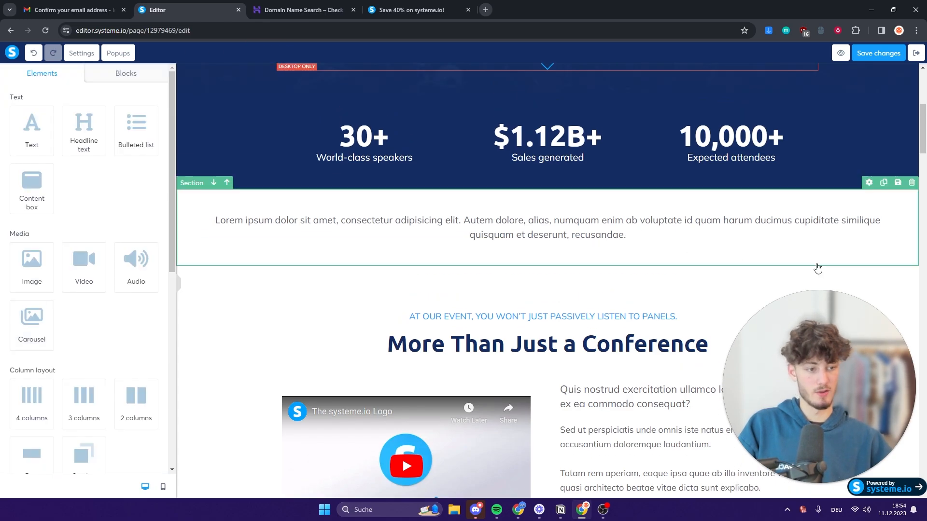
Delete the sample text section below the stats and save the page.
left_click(911, 183)
left_click(503, 92)
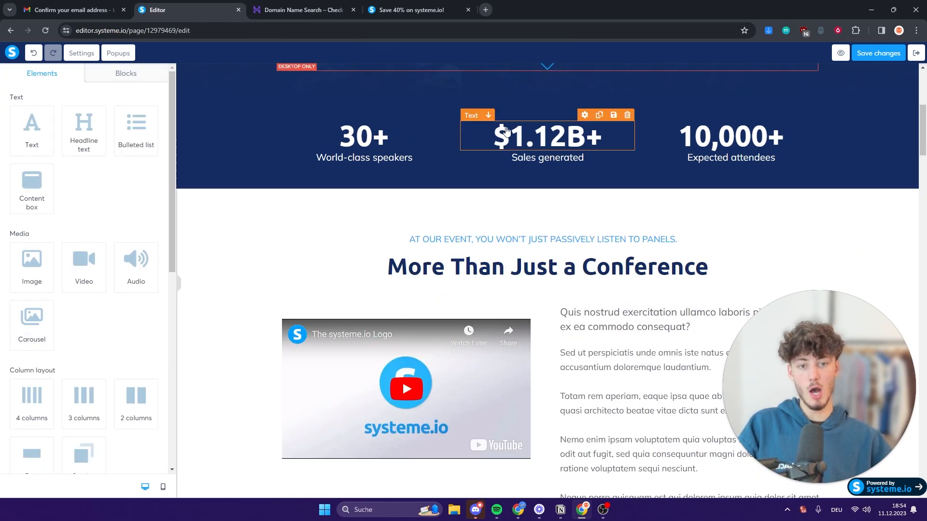
scroll(524, 190, "up", 1)
scroll(524, 190, "up", 5)
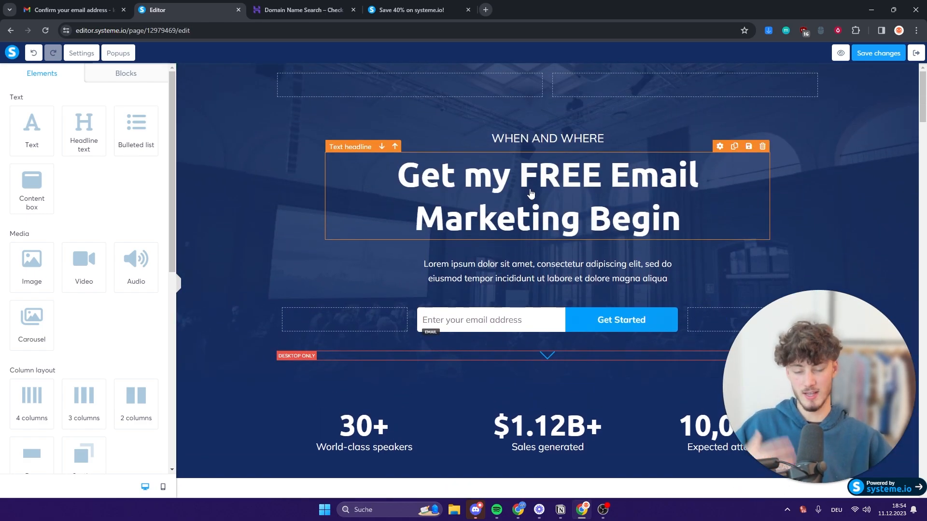
scroll(524, 262, "down", 5)
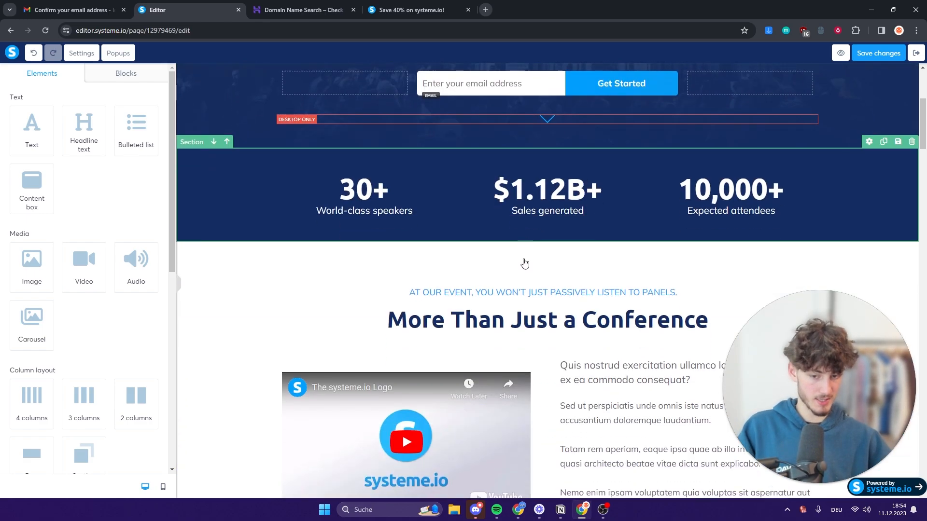
scroll(627, 292, "down", 14)
scroll(578, 231, "up", 19)
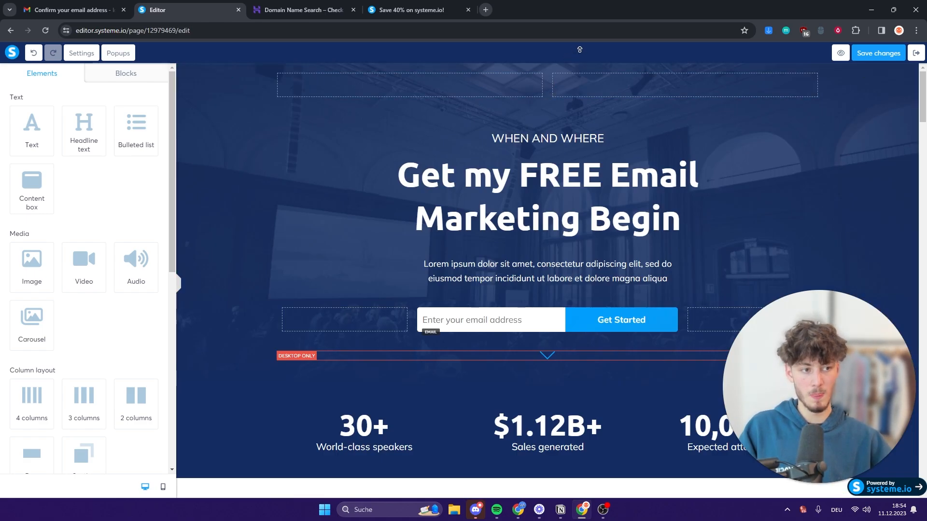
left_click(876, 57)
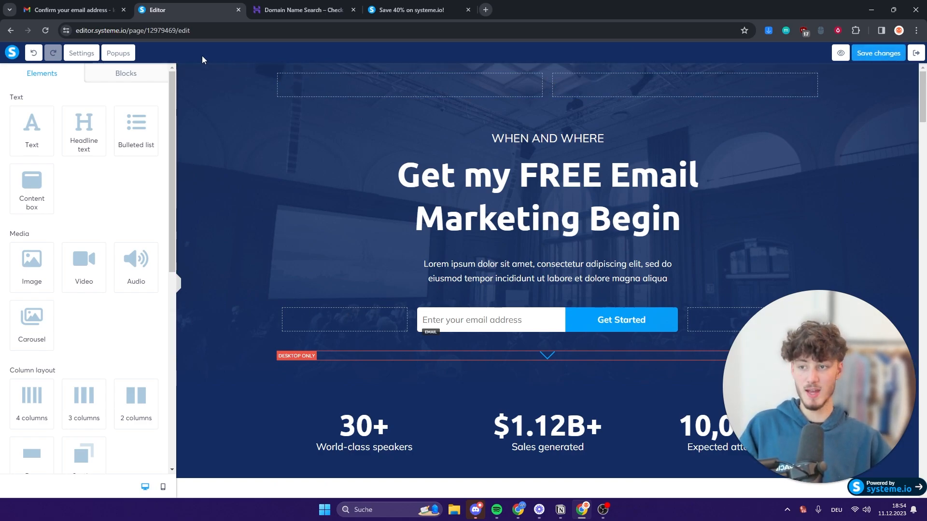
From the funnel overview, apply the 'Thank you for registering!' template to the Thank You / Download Page step.
left_click(915, 53)
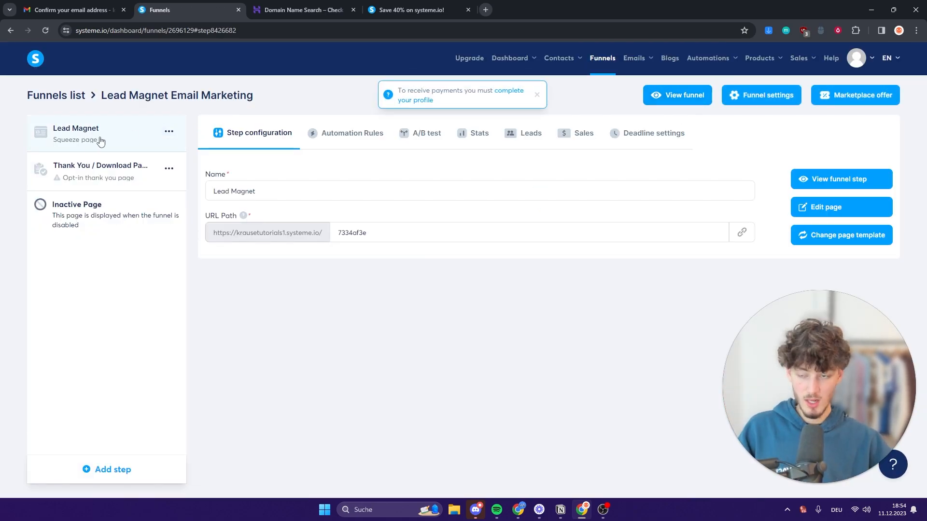
left_click(83, 166)
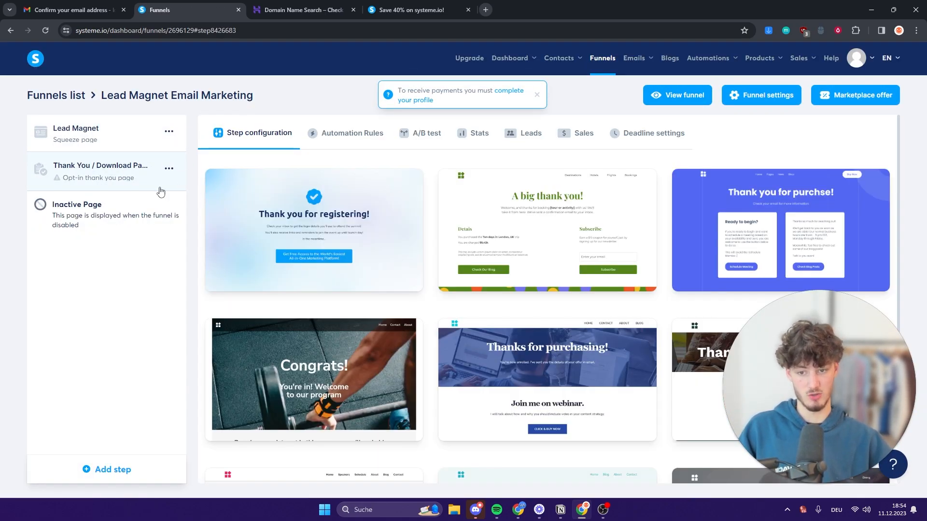
mouse_move(531, 232)
scroll(531, 228, "down", 3)
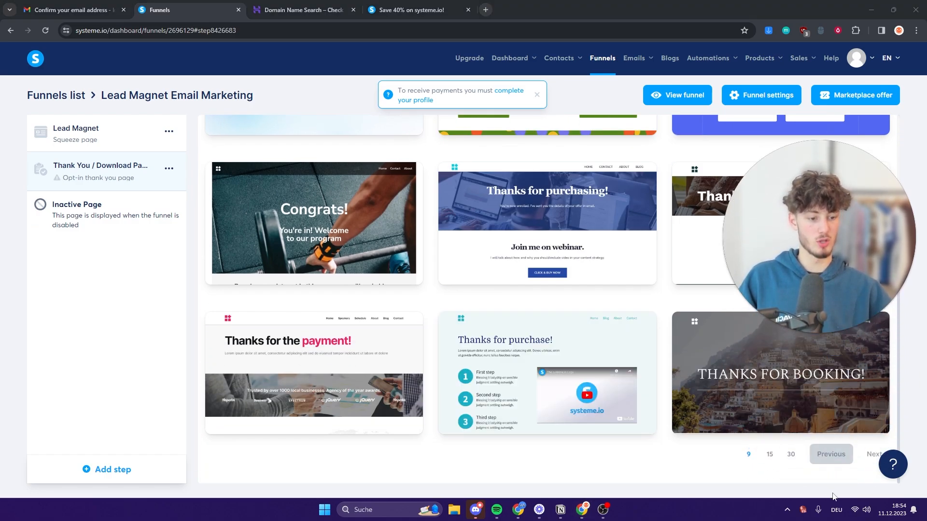
left_click(790, 465)
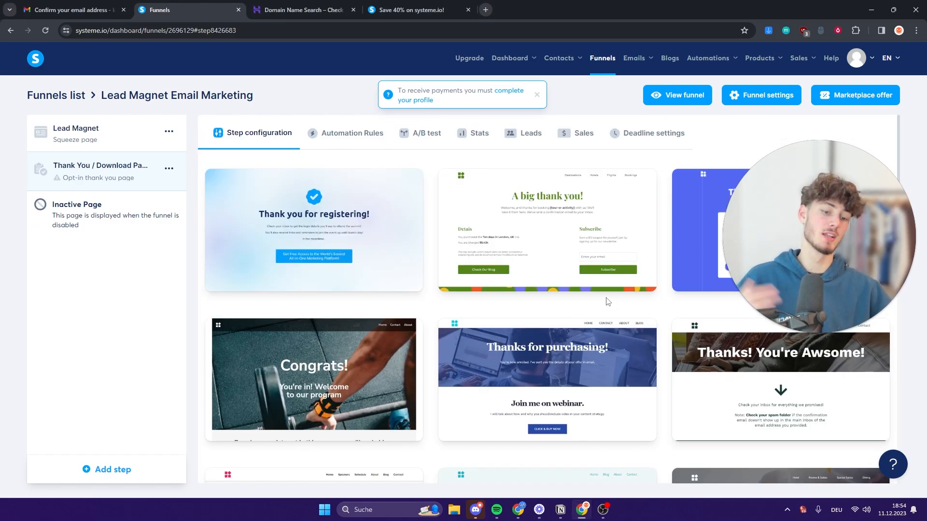
scroll(595, 300, "down", 4)
scroll(673, 348, "down", 10)
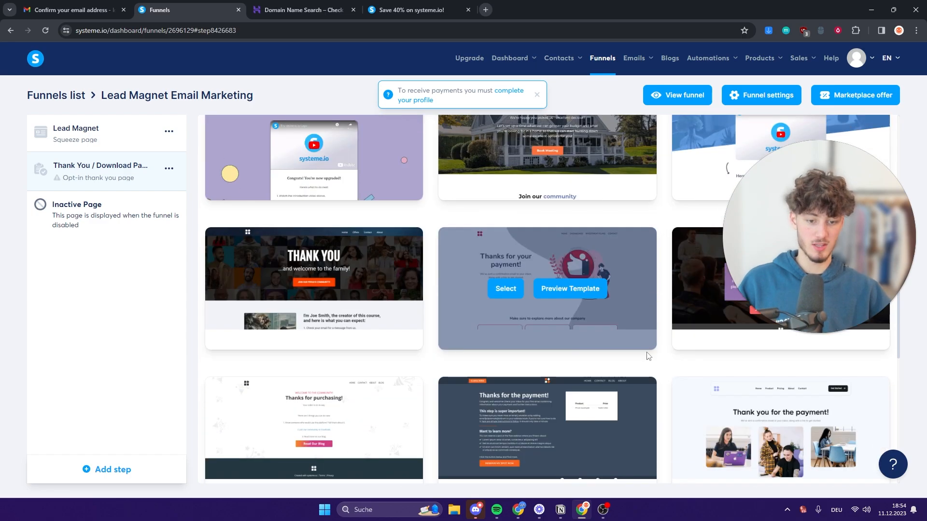
scroll(456, 365, "down", 6)
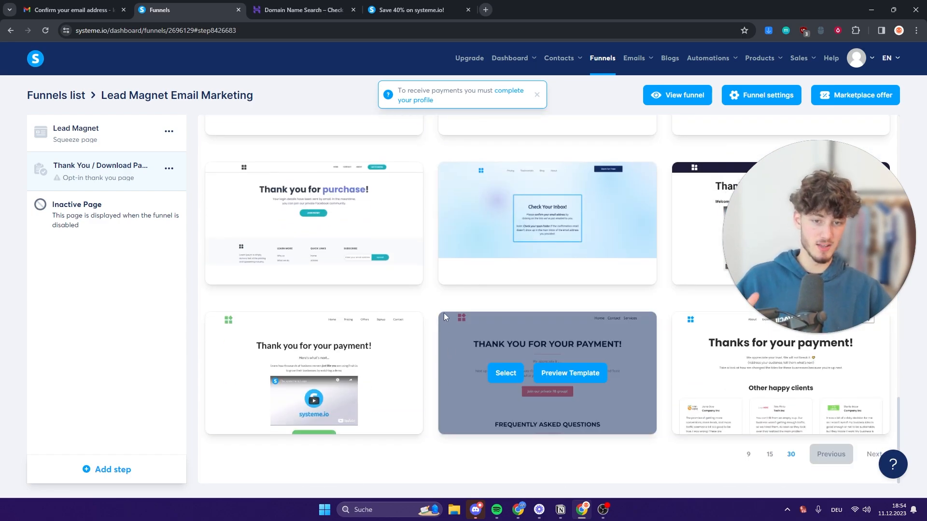
scroll(445, 313, "up", 20)
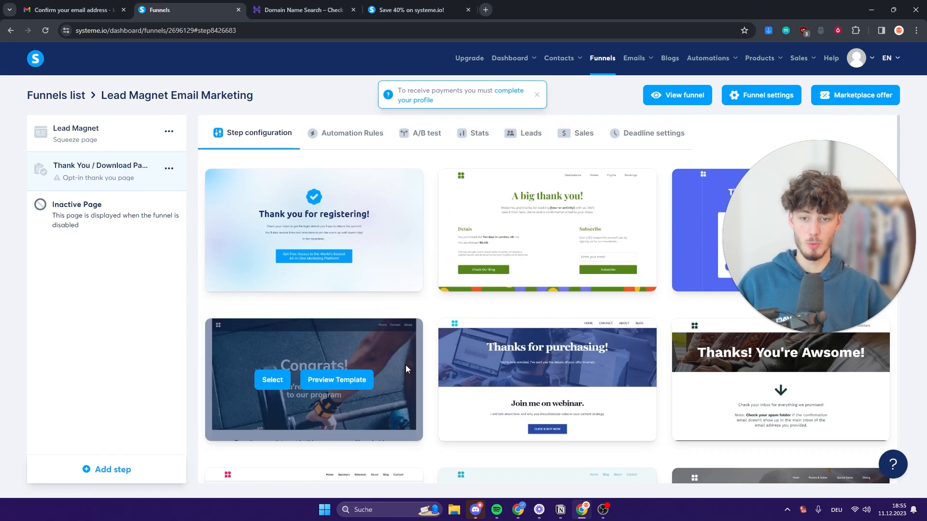
mouse_move(311, 212)
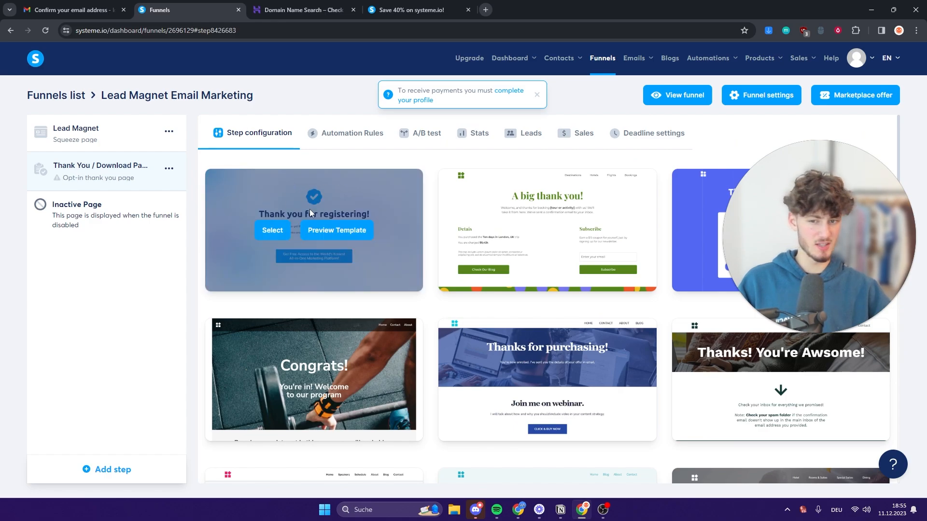
left_click(272, 230)
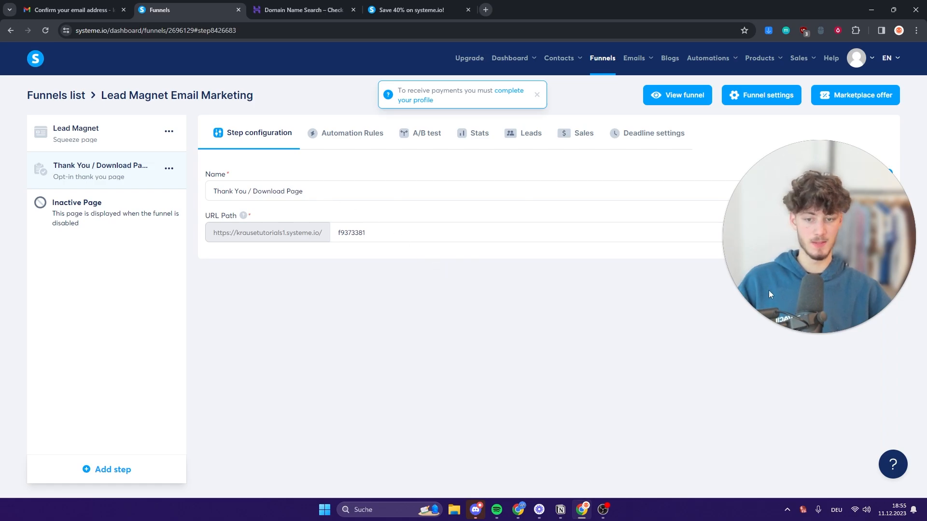
Open the thank-you page and keep its Get Free Access button action set to Open URL.
left_click(816, 208)
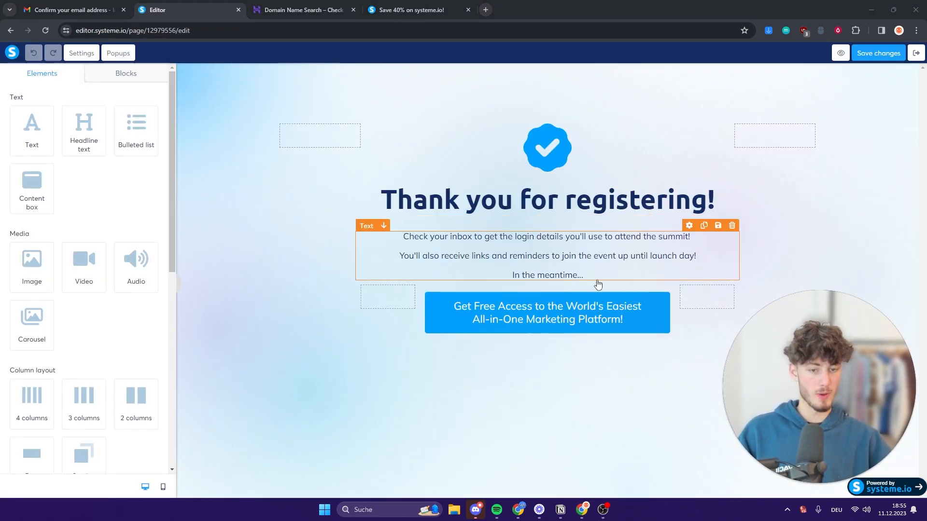
left_click(603, 316)
scroll(131, 213, "down", 11)
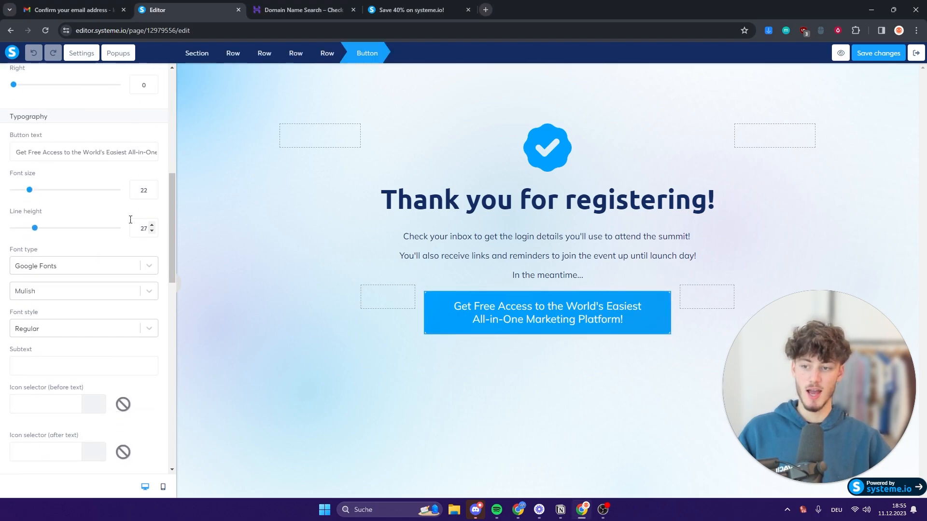
left_click(454, 348)
left_click(458, 324)
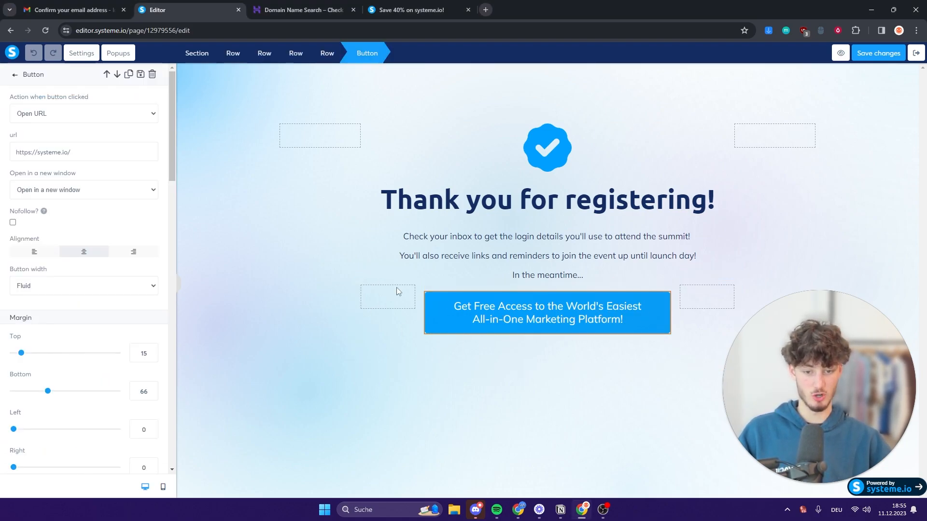
left_click(70, 118)
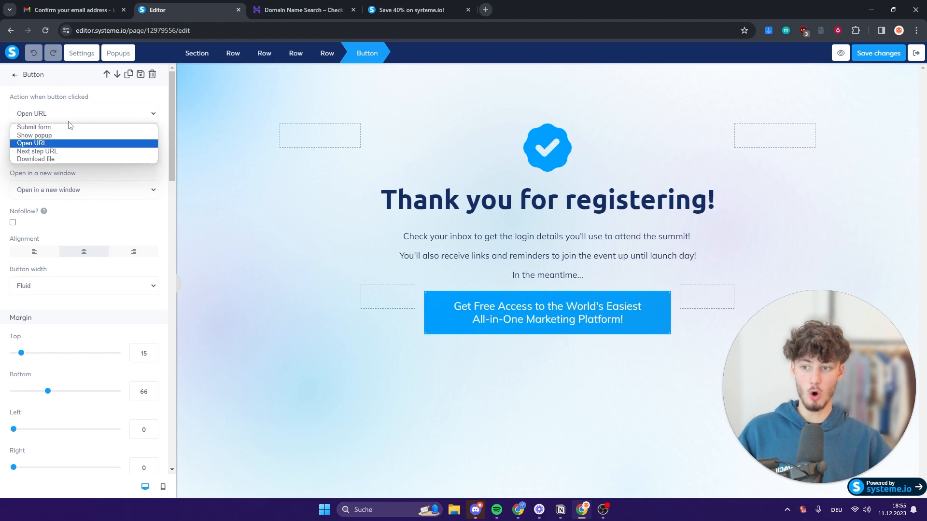
left_click(48, 143)
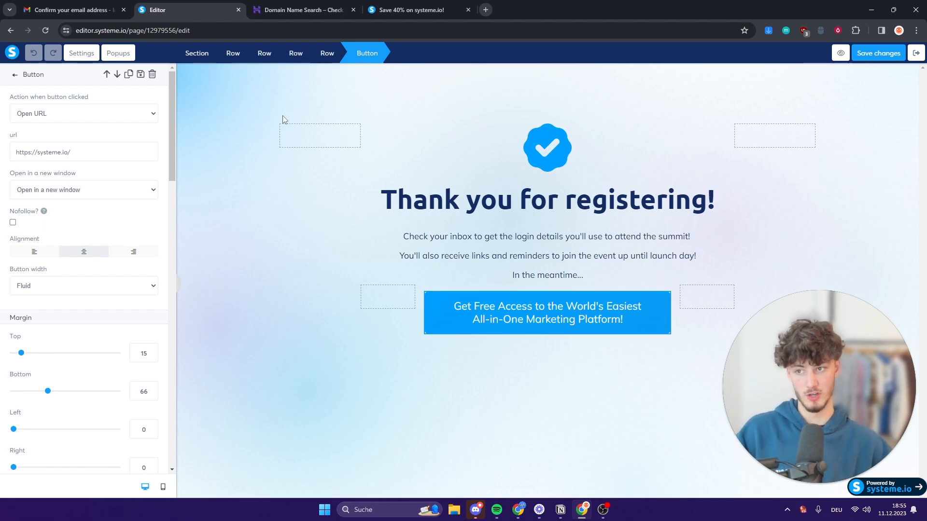
Exit the editor to Emails > Newsletters, opening and dismissing the Create newsletter form.
left_click(917, 54)
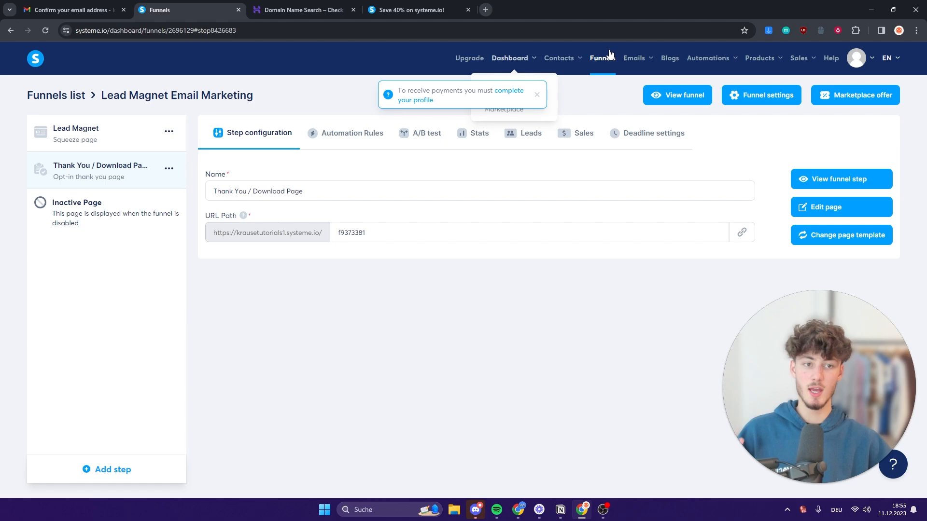
mouse_move(641, 61)
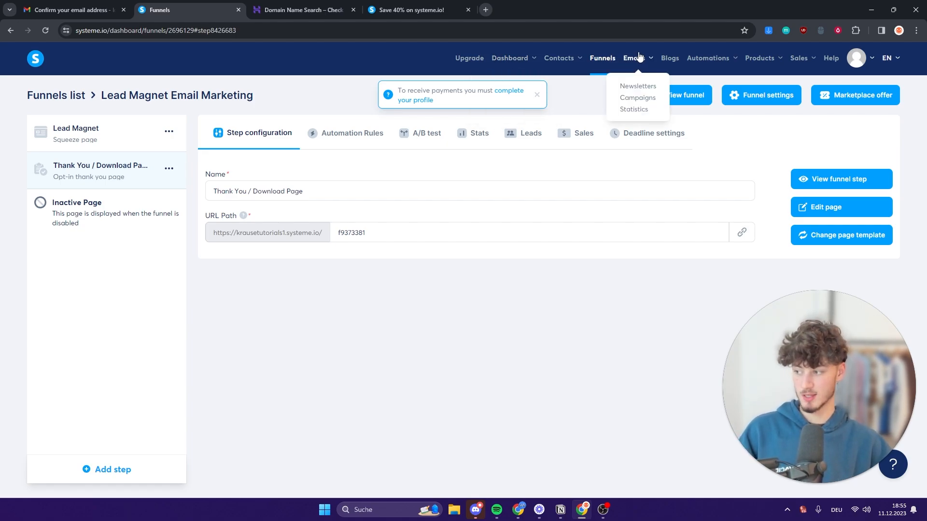
left_click(634, 86)
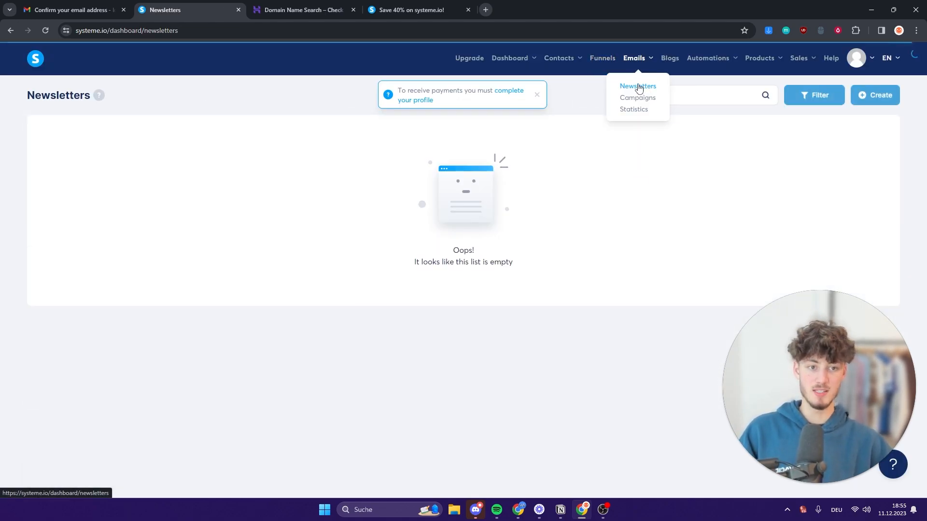
left_click(871, 96)
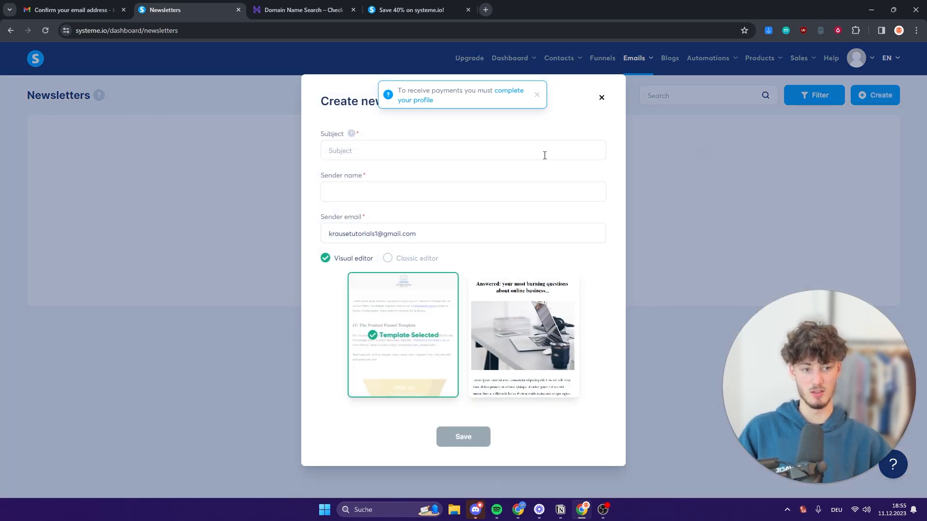
mouse_move(563, 329)
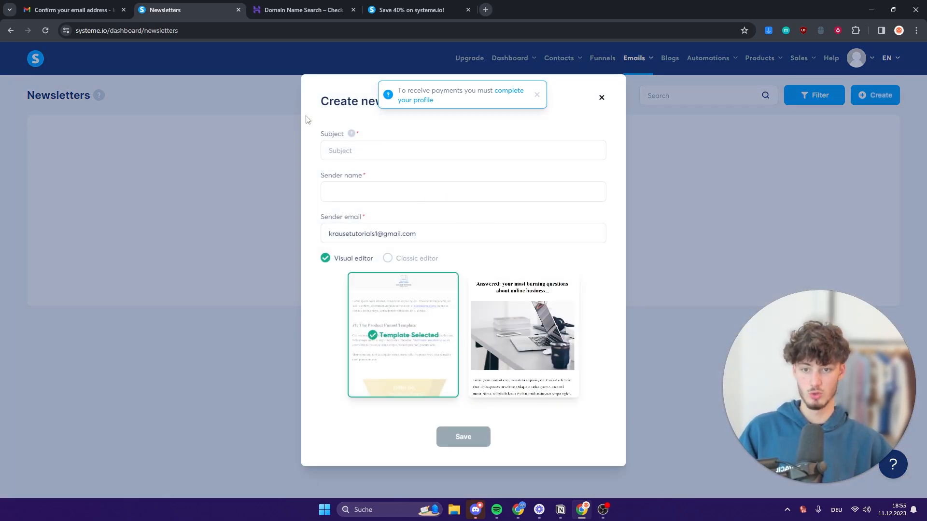
left_click(601, 98)
mouse_move(645, 62)
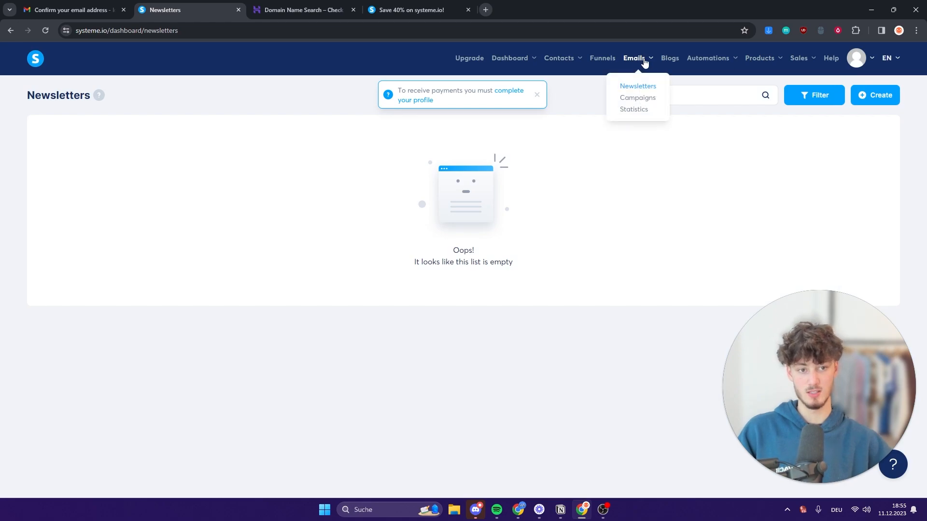
Create a new campaign named Test under Campaigns and open it.
left_click(636, 98)
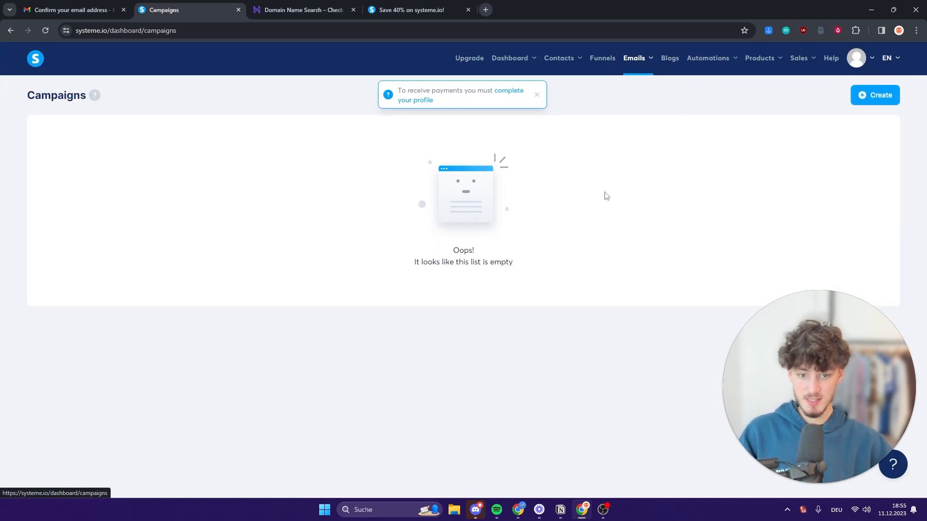
left_click(888, 97)
left_click(376, 236)
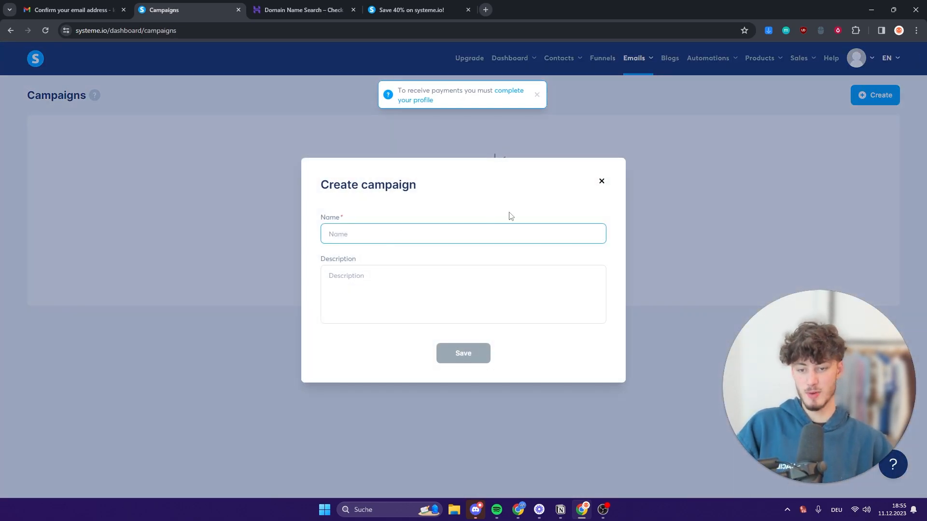
type("Test")
left_click(478, 344)
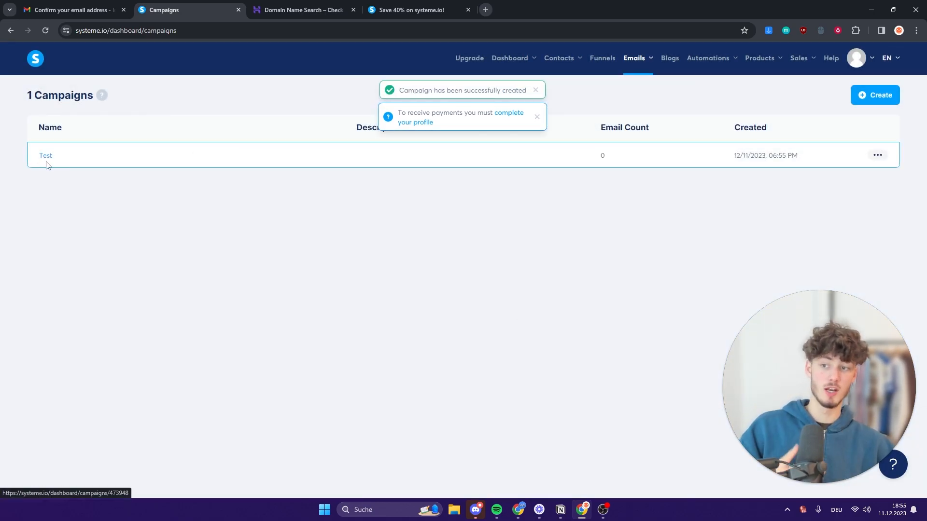
left_click(46, 156)
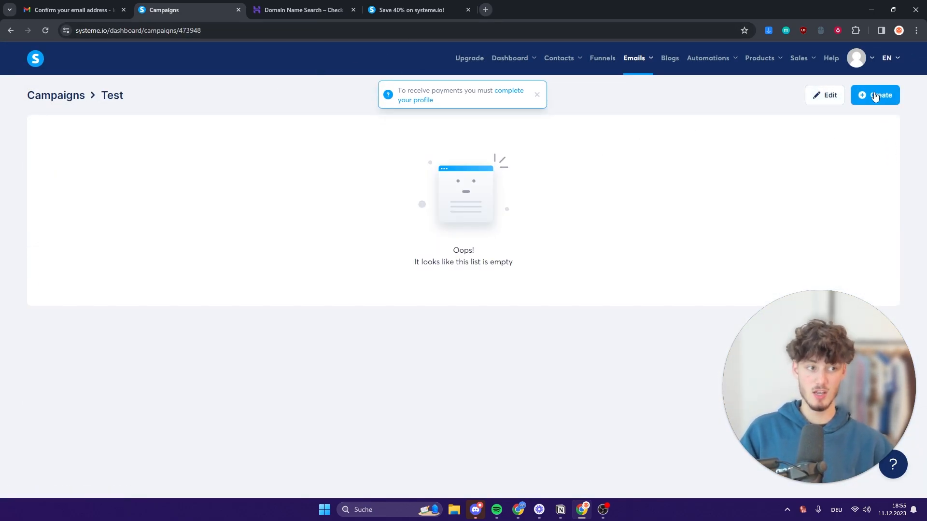
Add an email step with subject 'Have you heard about the new Mailerlite Discount?' and a sender name.
left_click(875, 96)
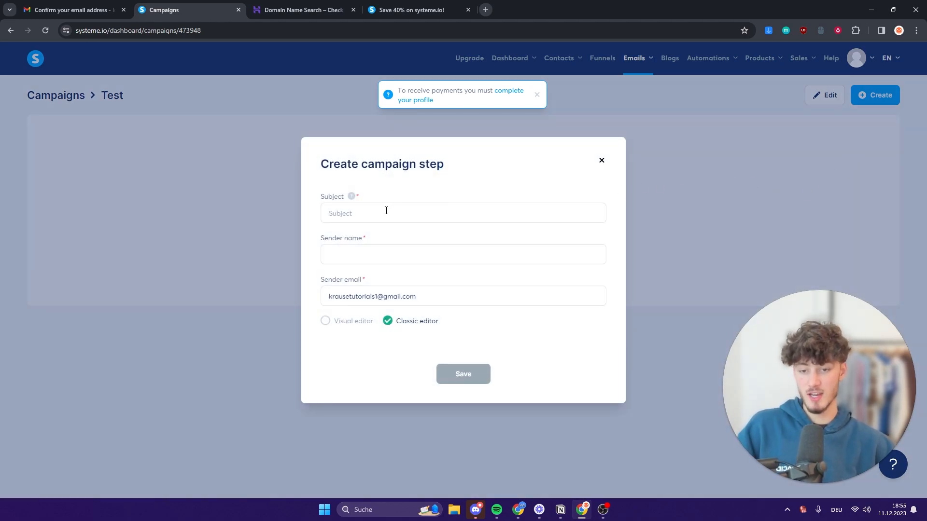
left_click(396, 213)
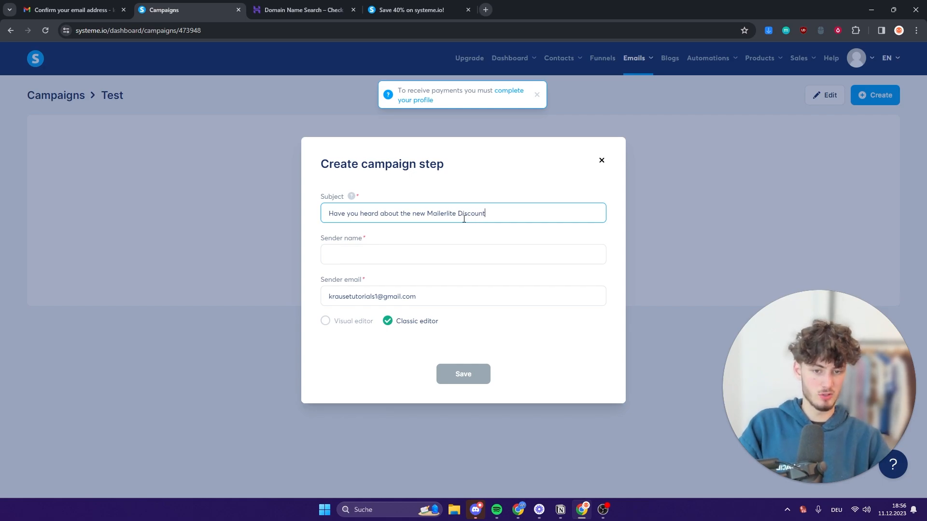
left_click_drag(322, 240, 394, 241)
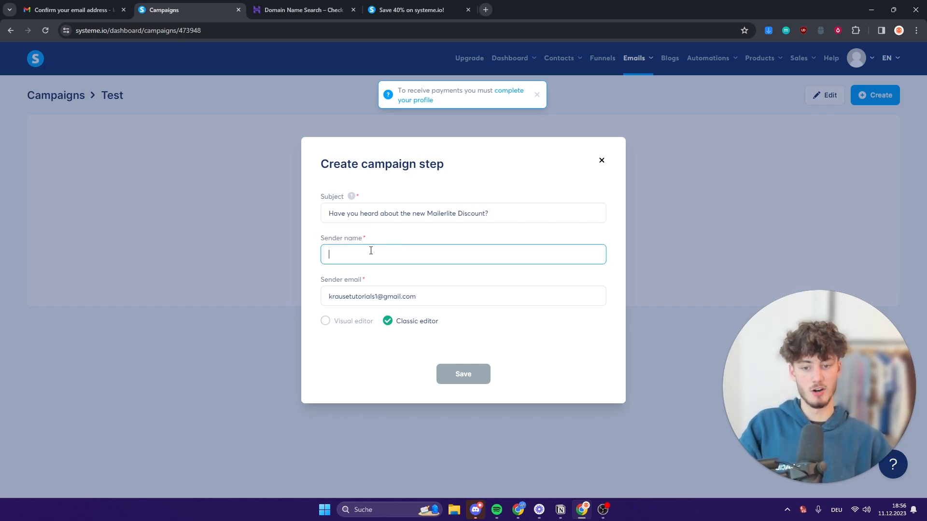
type("Elias")
left_click(485, 350)
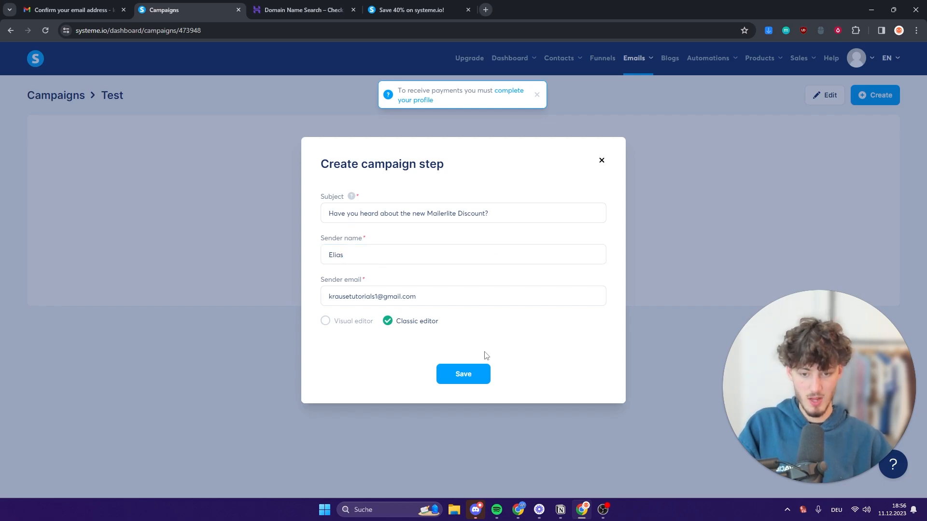
mouse_move(322, 281)
left_mouse_down()
mouse_move(426, 280)
mouse_move(322, 284)
left_mouse_up()
left_click(424, 290)
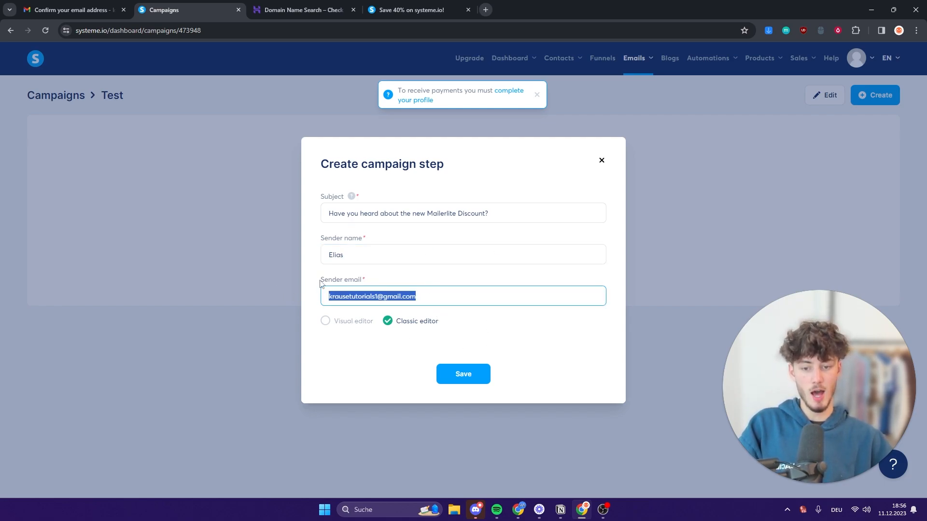
left_click(449, 283)
left_click(534, 281)
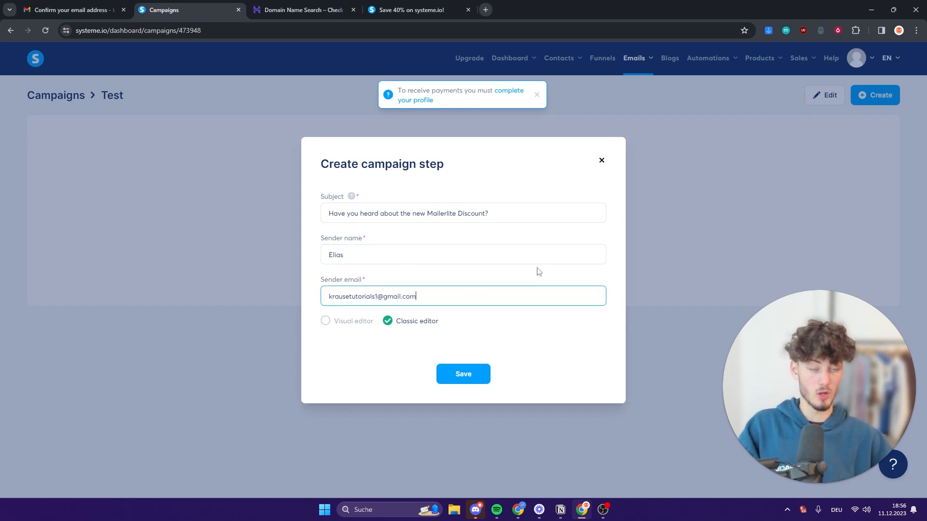
left_click(545, 278)
left_click(551, 353)
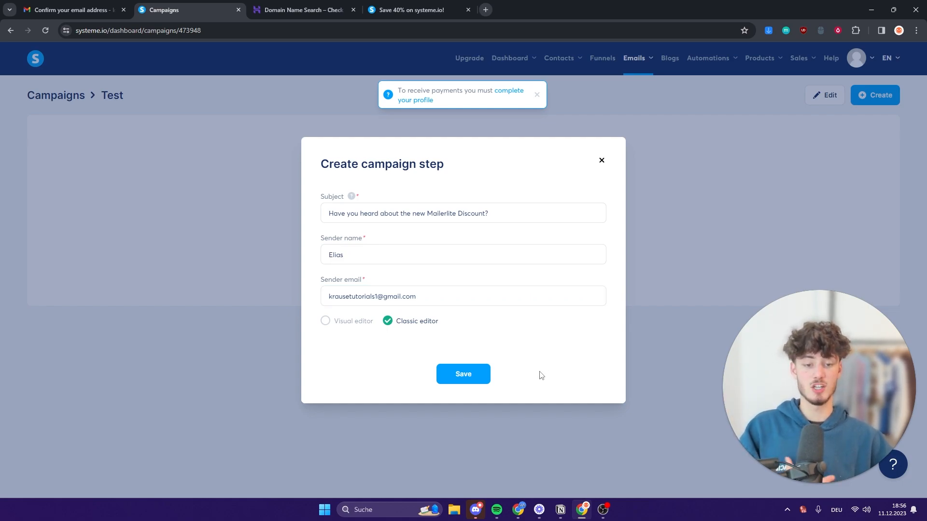
Choose the Visual editor for the email and pick the first template.
left_click(337, 322)
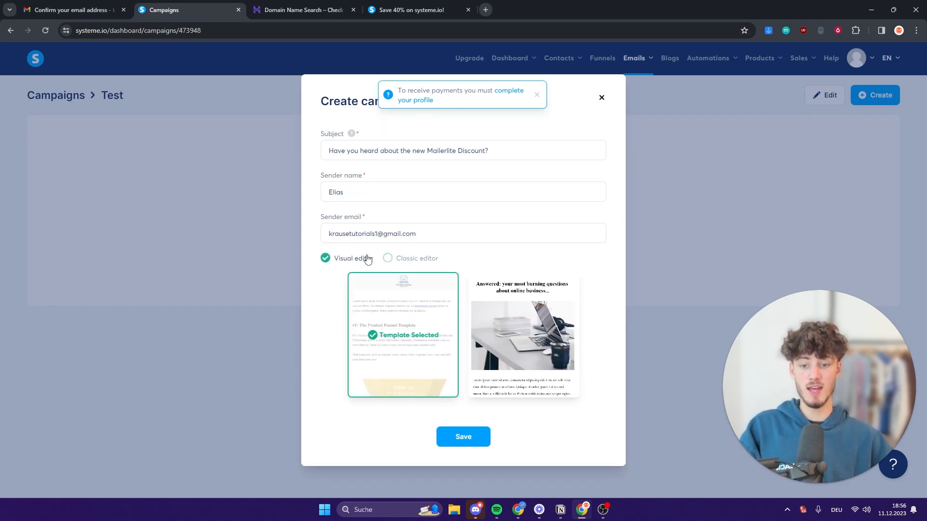
left_click_drag(334, 261, 410, 263)
left_click(411, 263)
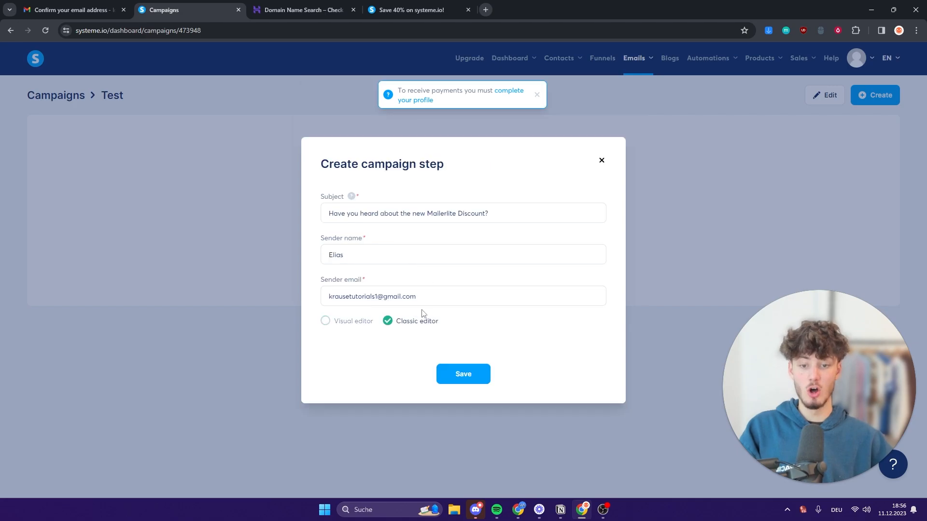
left_click_drag(455, 324, 385, 327)
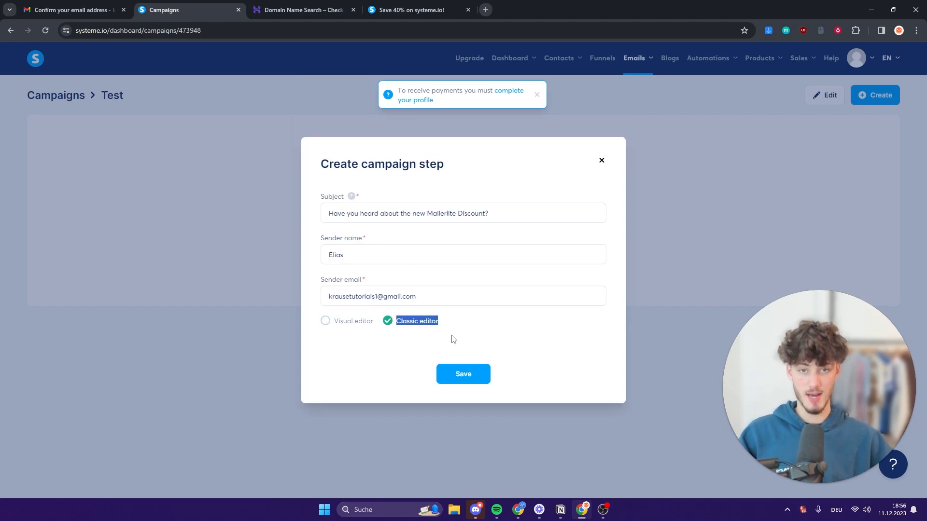
left_click(344, 323)
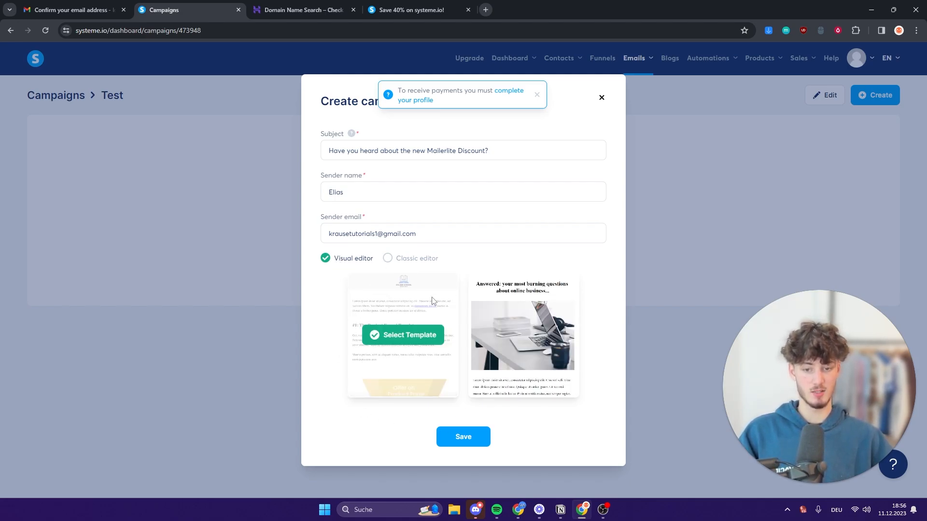
left_click(410, 329)
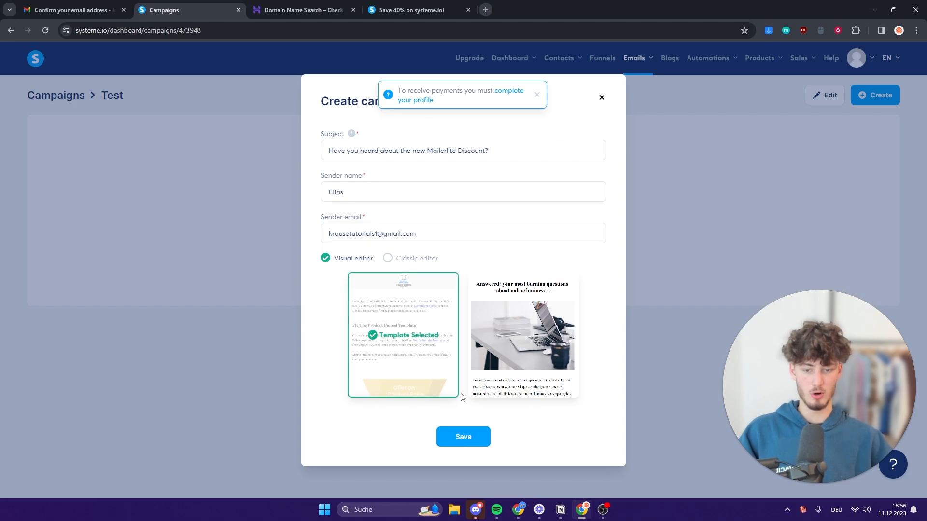
Open the template and replace its first paragraph with the filler text 'xfcghgdfhdfhgdfgh'.
left_click(471, 439)
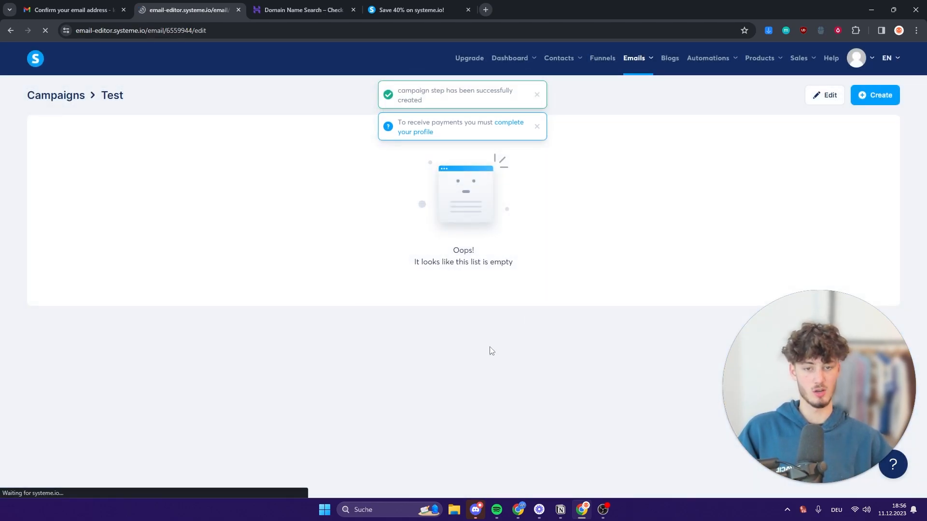
scroll(556, 307, "down", 6)
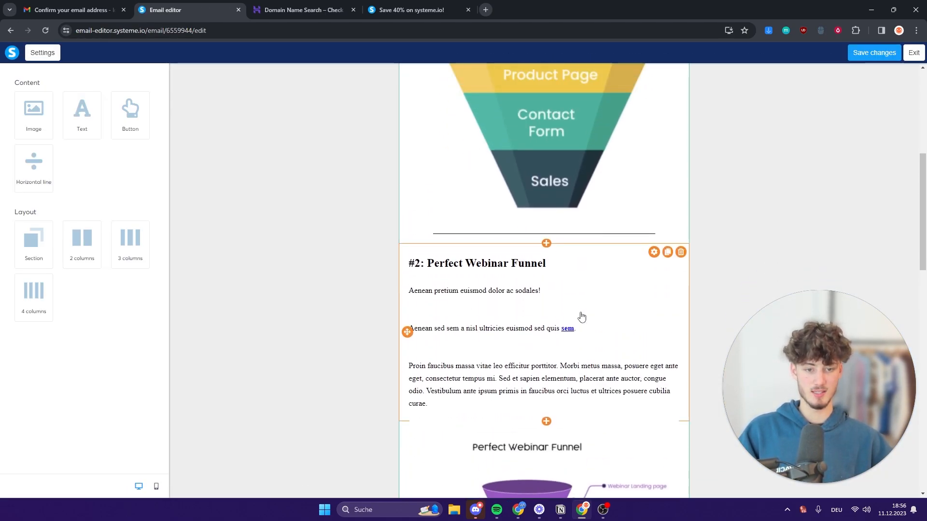
scroll(559, 229, "up", 2)
scroll(600, 285, "down", 15)
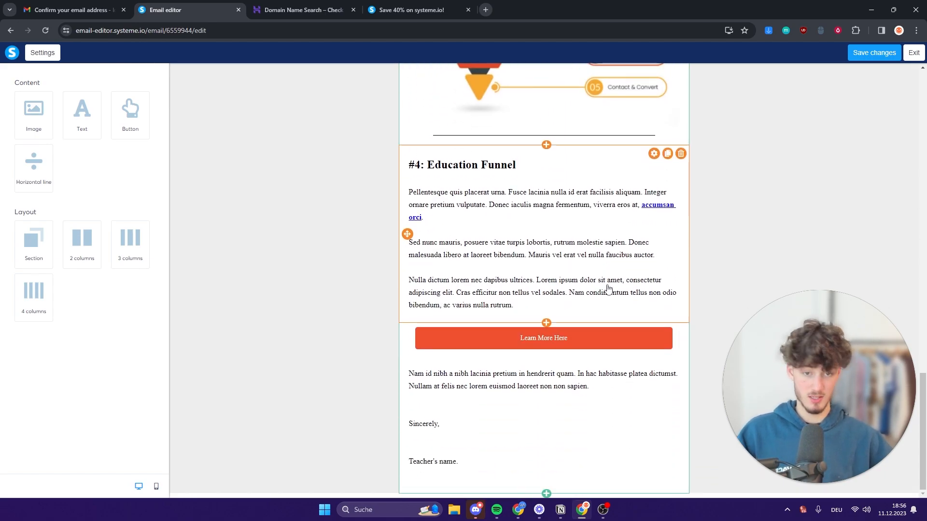
scroll(720, 311, "up", 20)
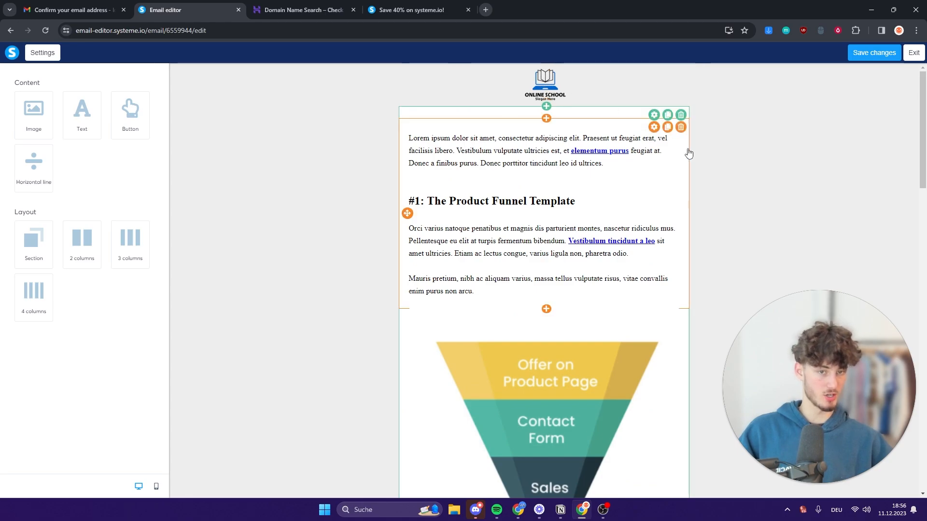
left_click(519, 164)
triple_click(461, 138)
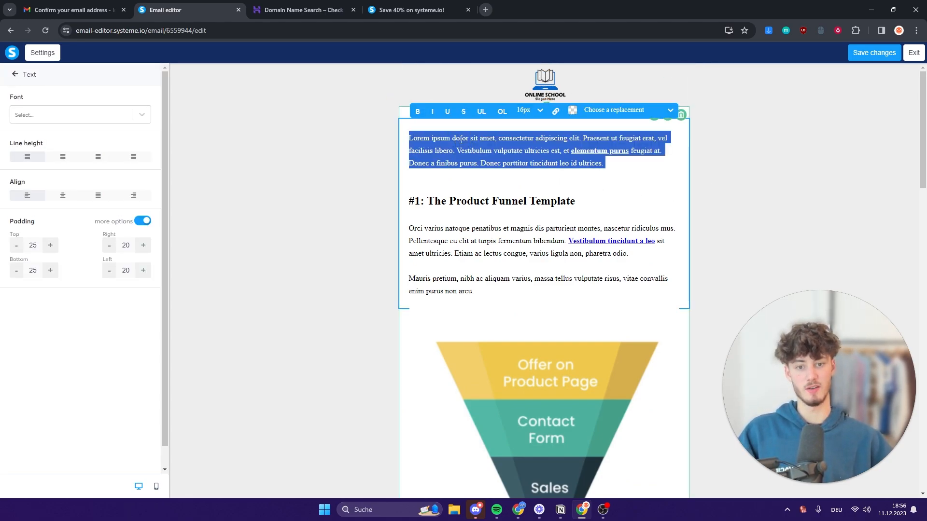
type("xfcghgdfhdfhgdfgh")
Change the heading text's font to Tahoma.
triple_click(487, 203)
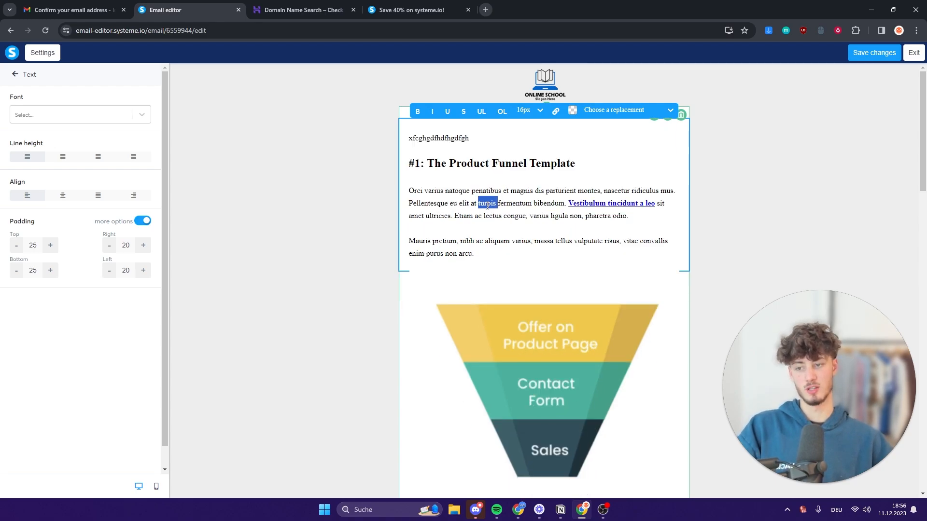
left_click(481, 163)
left_click(125, 116)
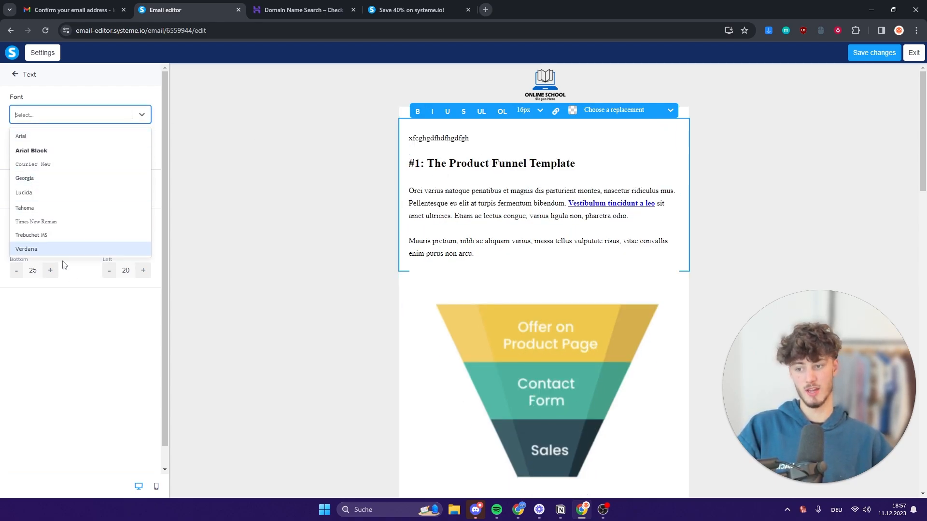
left_click(39, 209)
left_click(108, 115)
left_click(81, 206)
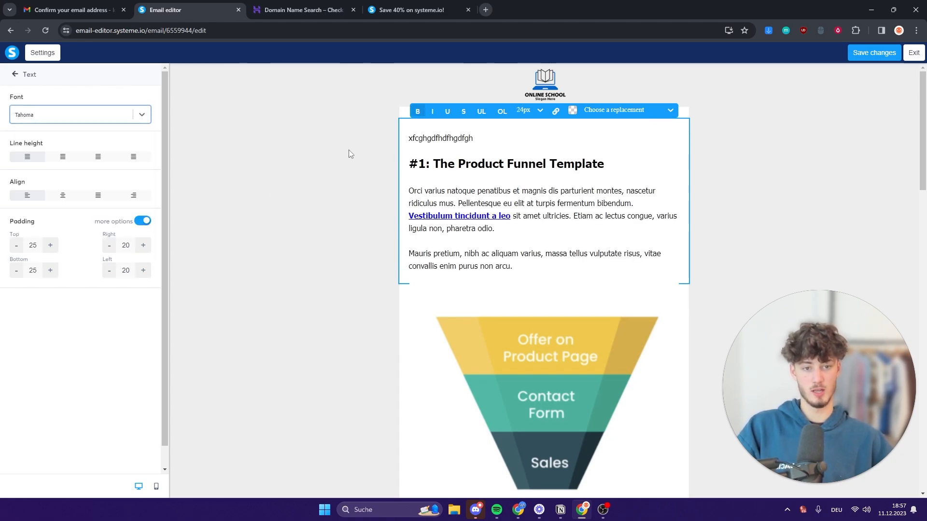
left_click(348, 153)
Look over the finished email and exit the email editor.
left_click(567, 99)
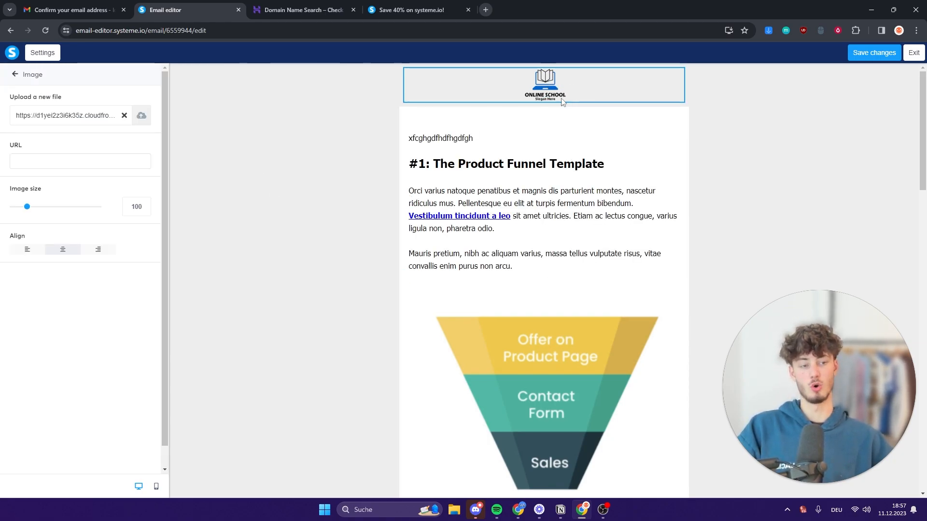
left_click(794, 152)
scroll(654, 254, "down", 8)
scroll(637, 256, "down", 15)
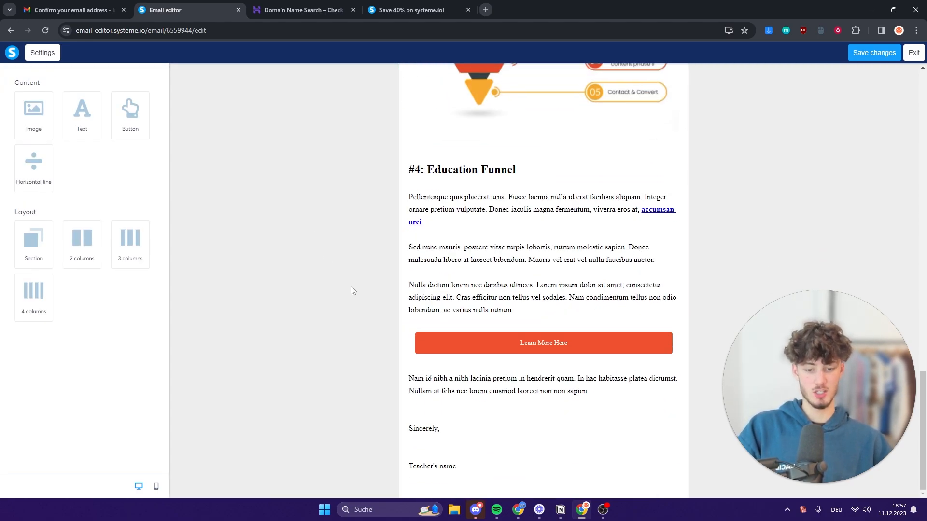
scroll(357, 295, "up", 12)
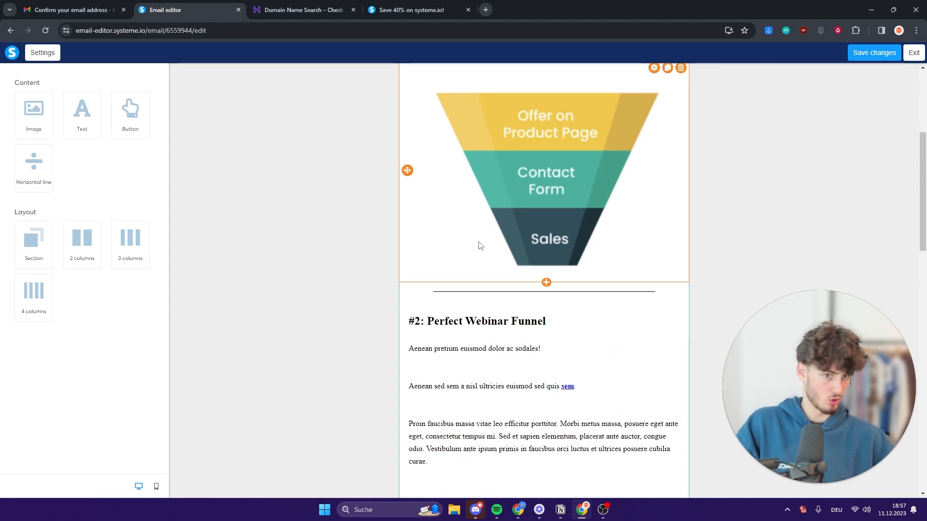
scroll(478, 244, "up", 5)
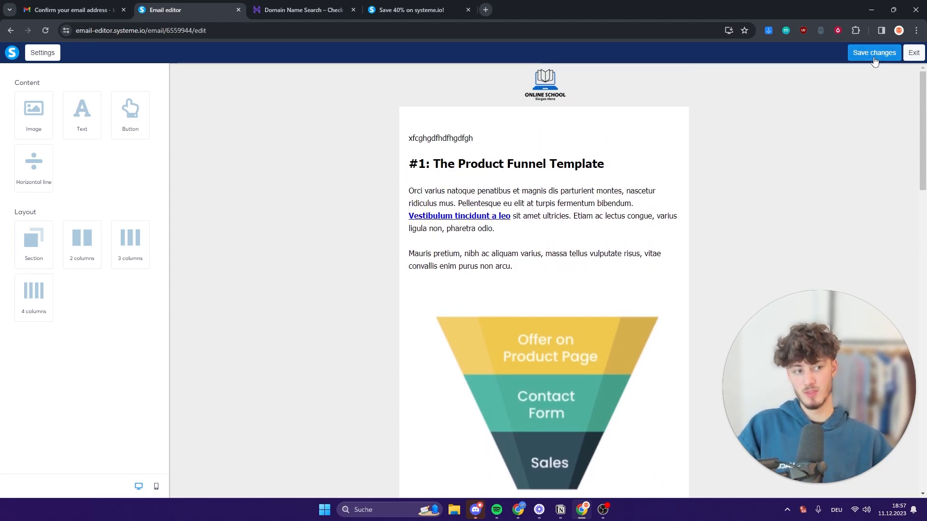
left_click(913, 54)
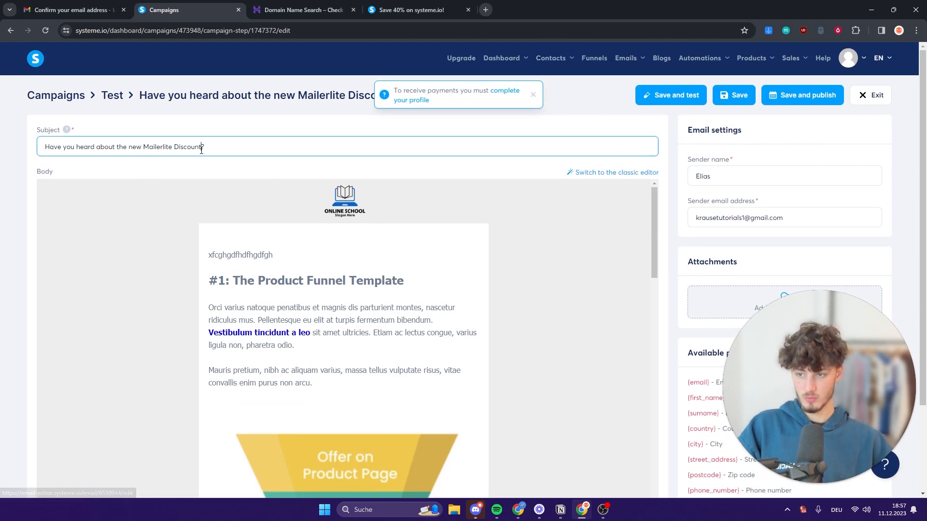
Review the email step's subject and the explanation of email sending limits.
left_click_drag(205, 147, 137, 151)
left_click(552, 151)
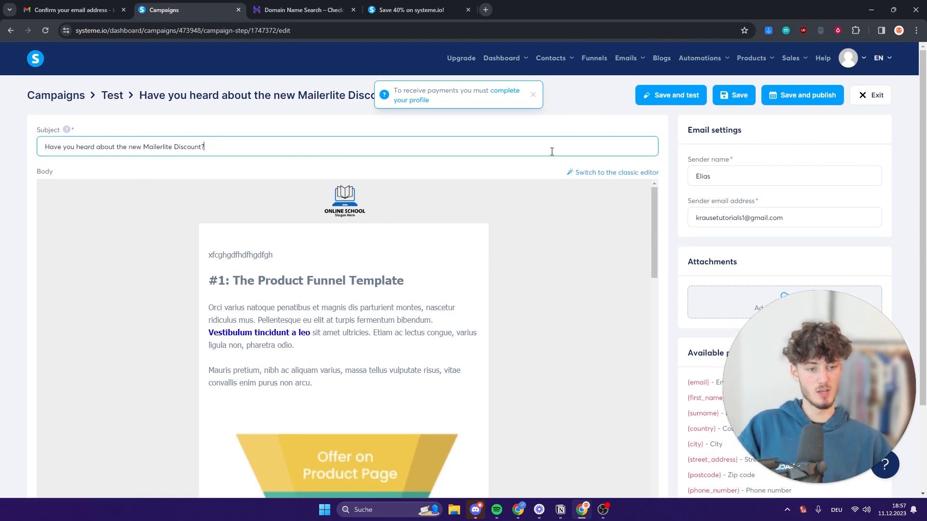
left_click(573, 129)
scroll(668, 157, "down", 3)
scroll(724, 161, "up", 3)
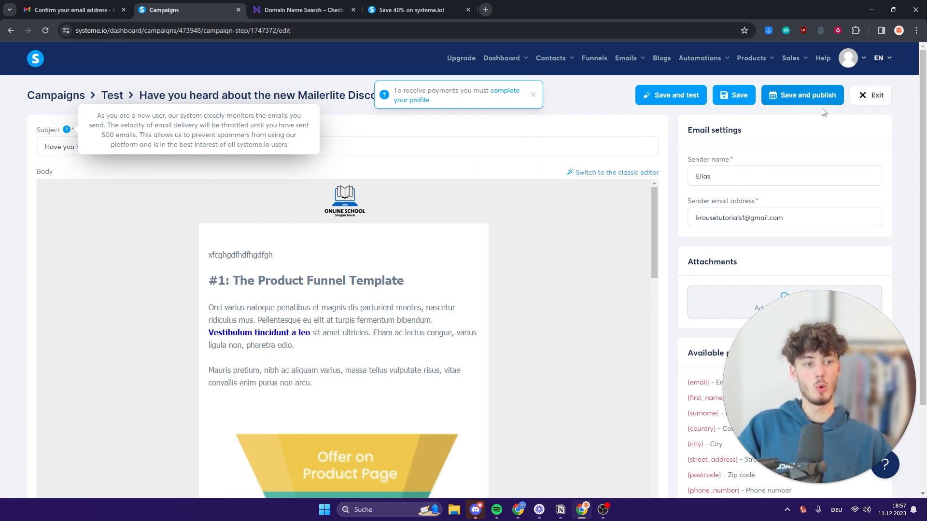
scroll(839, 297, "down", 2)
left_click_drag(792, 337, 220, 315)
scroll(699, 276, "down", 1)
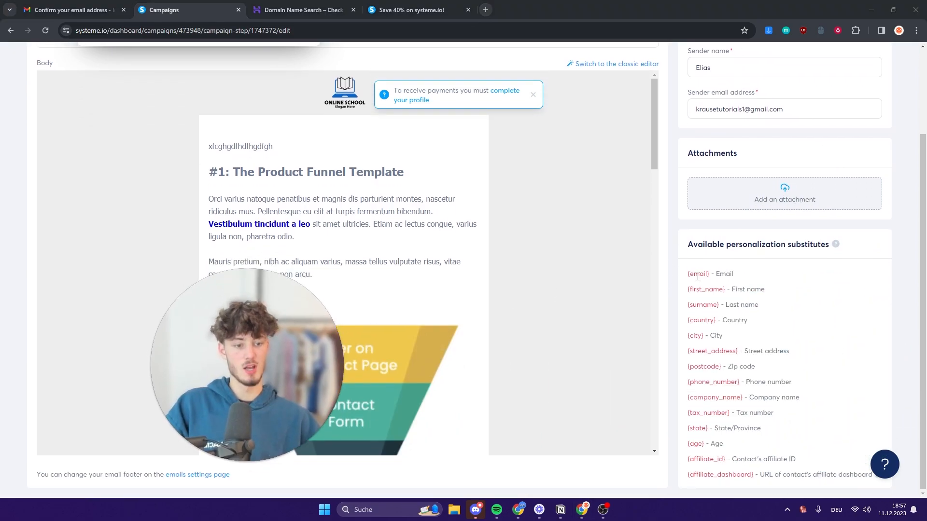
scroll(657, 231, "up", 3)
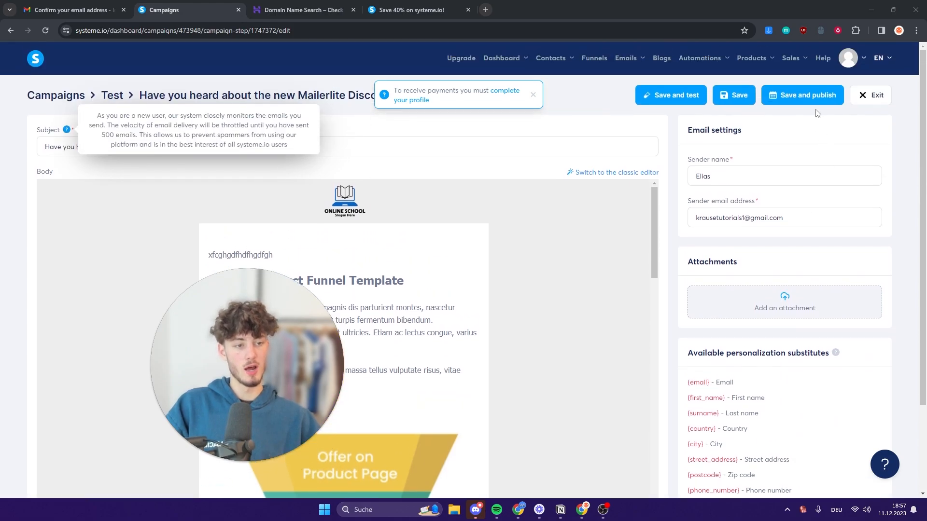
Check the Test campaign's email statistics, then return to the campaigns list.
left_click(876, 99)
left_click(610, 198)
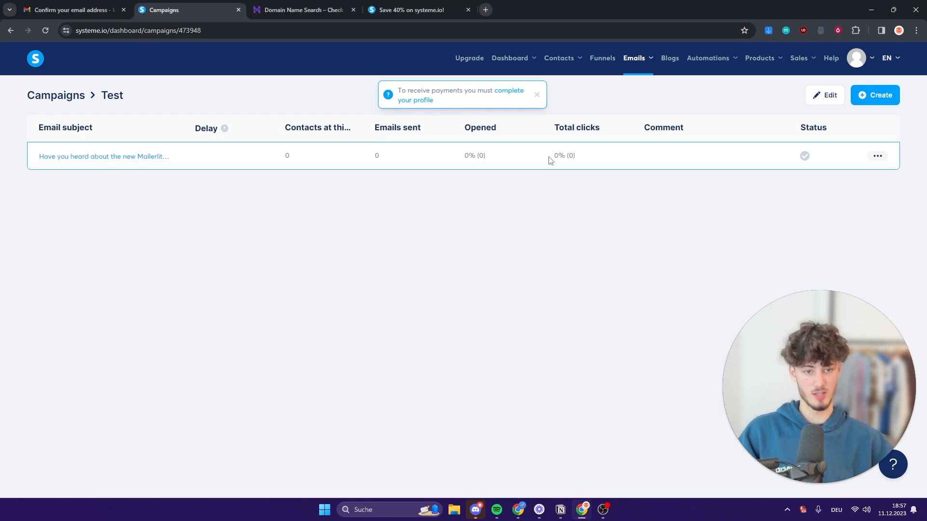
left_click_drag(371, 129, 570, 124)
left_click(498, 132)
left_click_drag(453, 127, 606, 138)
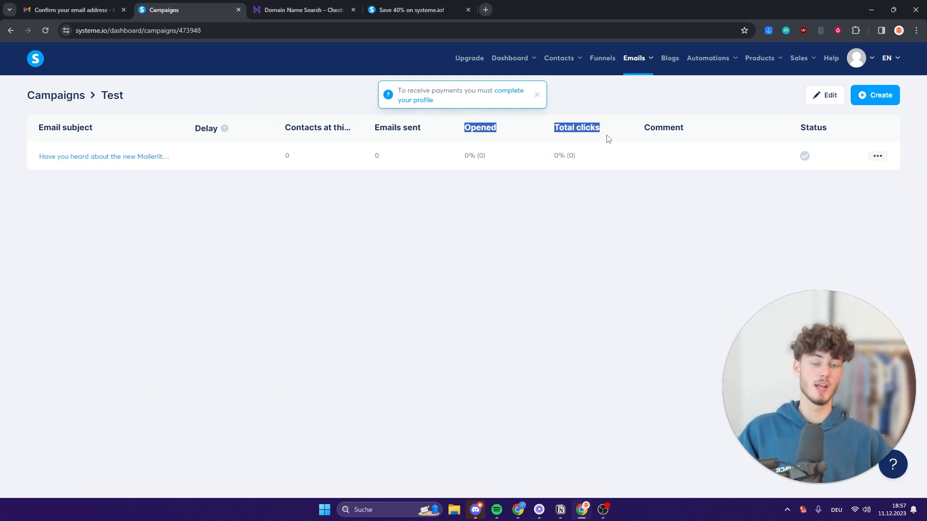
left_click(661, 179)
left_click_drag(38, 128, 87, 127)
left_click(88, 126)
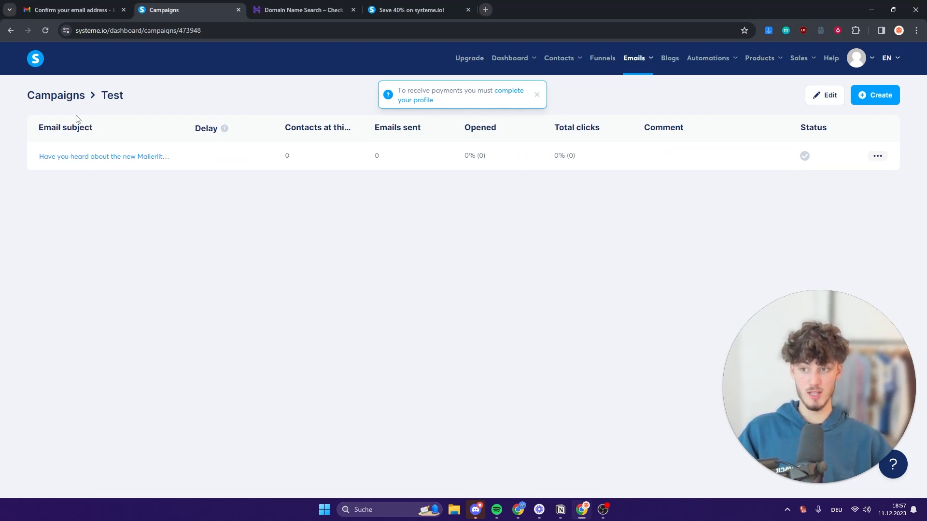
left_click_drag(455, 133, 607, 179)
left_click(607, 179)
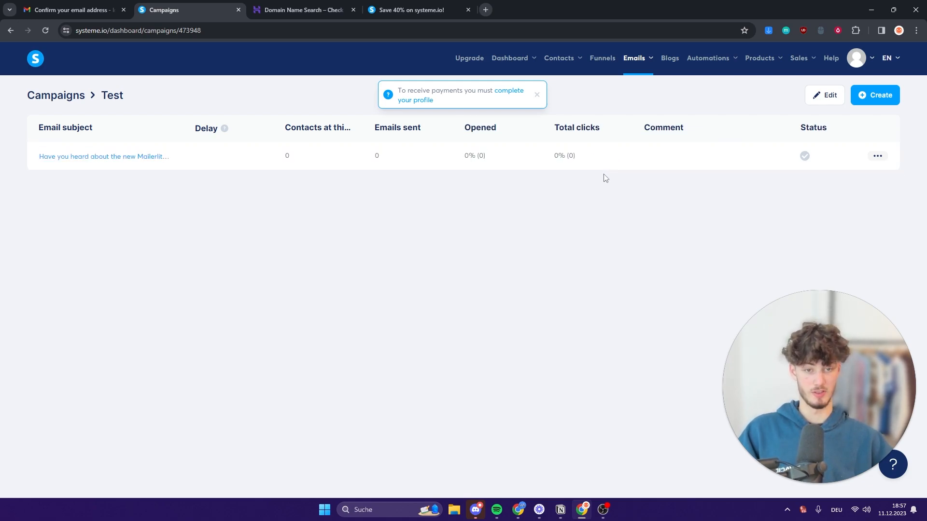
left_click(56, 96)
mouse_move(695, 72)
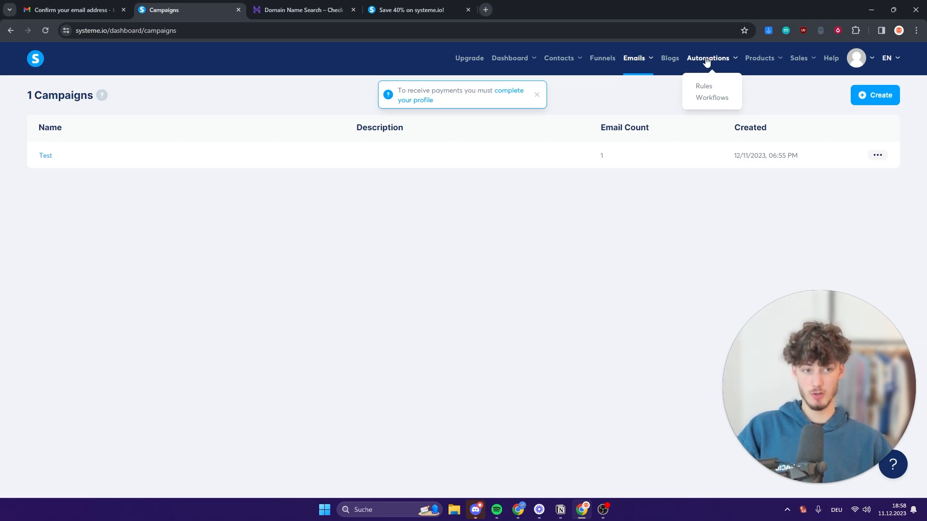
Create an automation workflow named Test and open it in the builder.
left_click(711, 99)
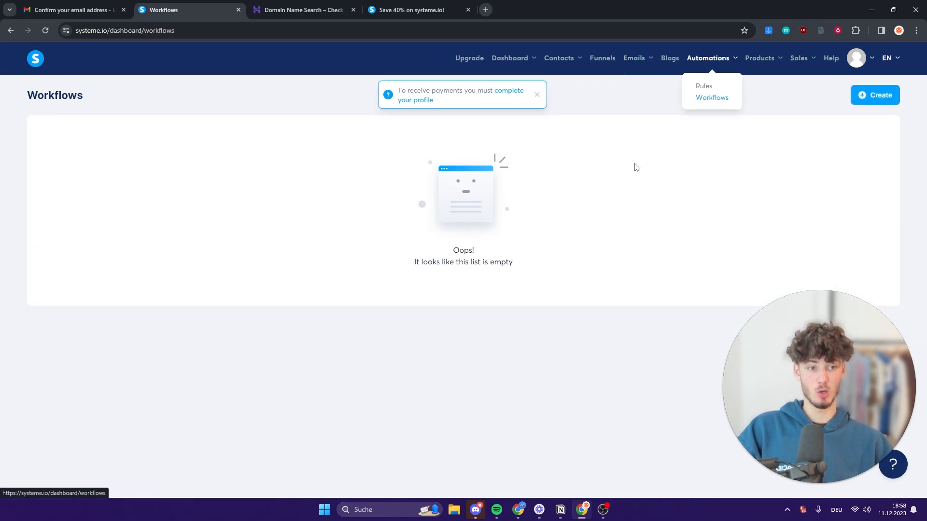
left_click(873, 97)
left_click(393, 269)
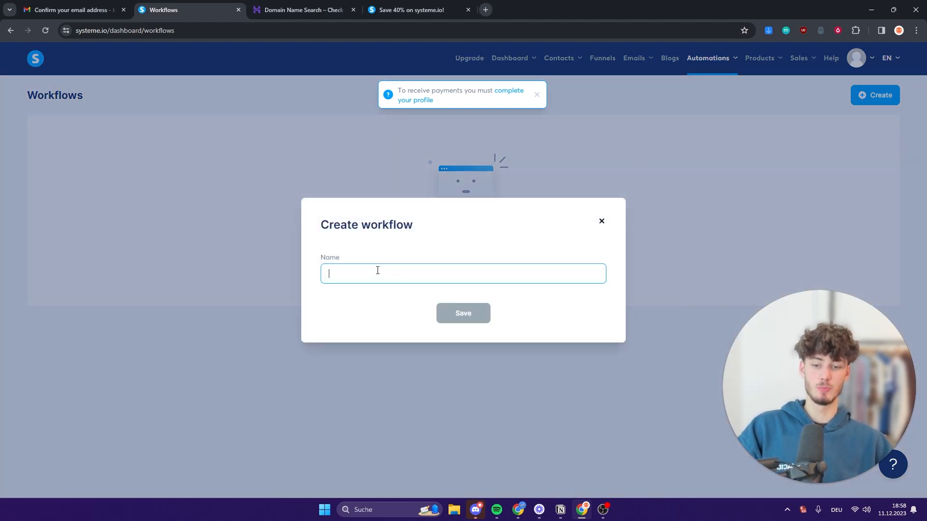
type("Test")
left_click(464, 317)
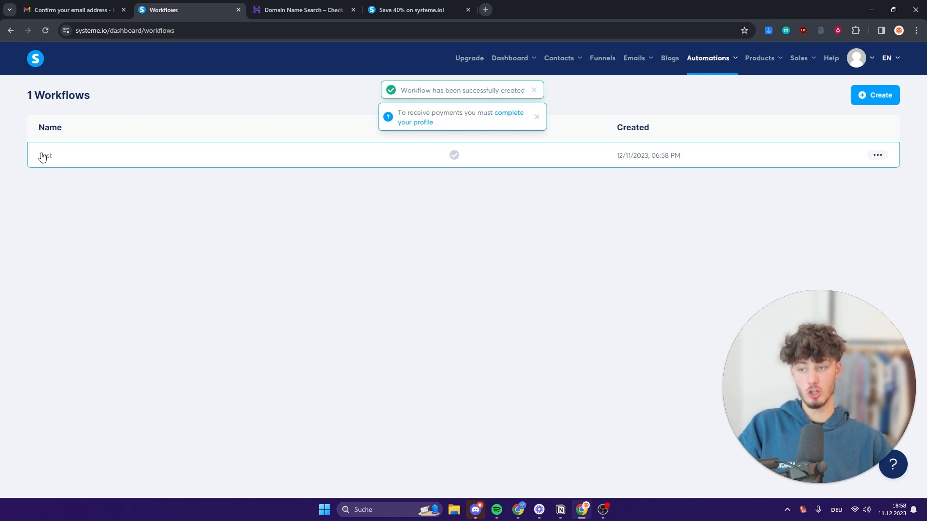
left_click(42, 156)
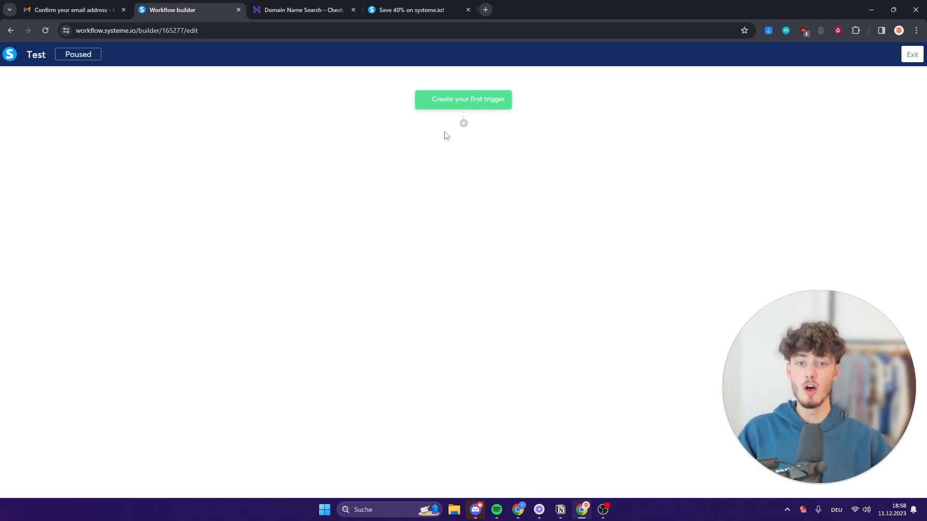
Start adding the workflow's first trigger and browse the available trigger types.
left_click(468, 98)
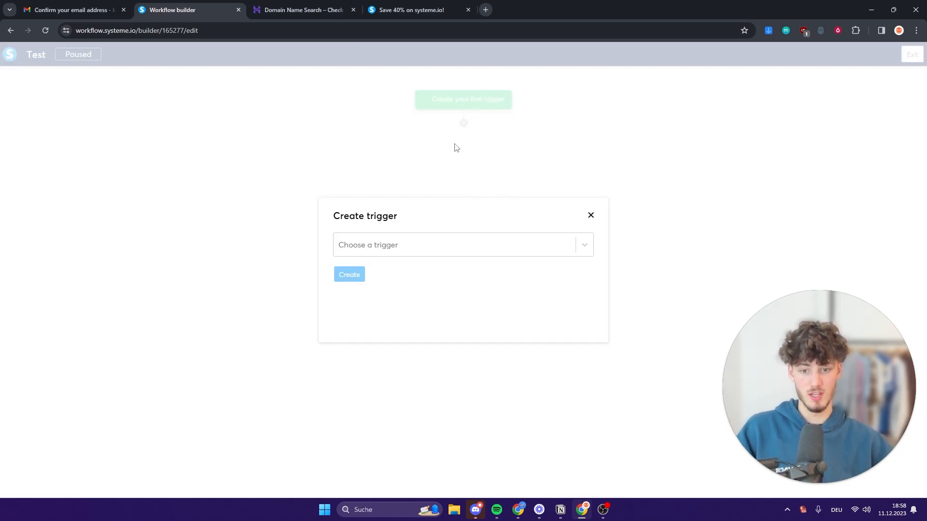
left_click(417, 253)
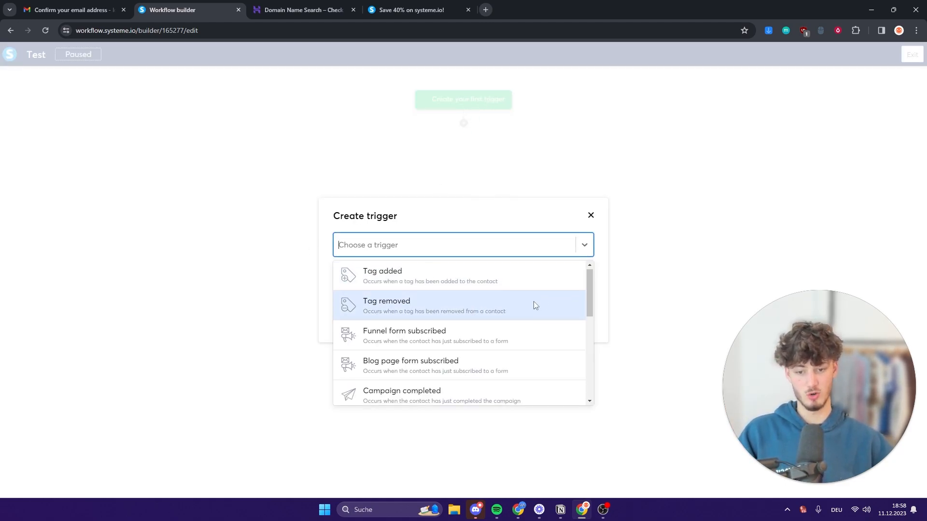
scroll(437, 314, "down", 2)
scroll(436, 309, "up", 1)
scroll(445, 297, "up", 1)
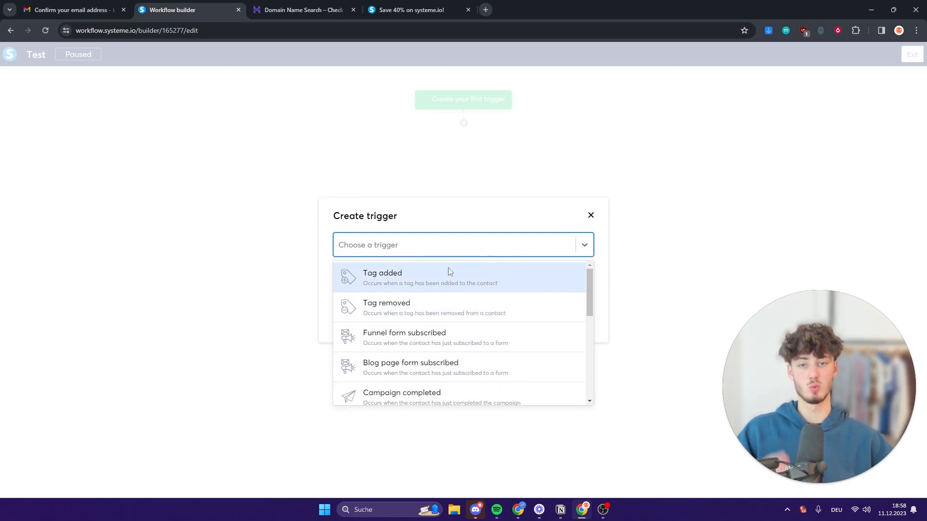
scroll(473, 302, "down", 3)
scroll(431, 300, "up", 1)
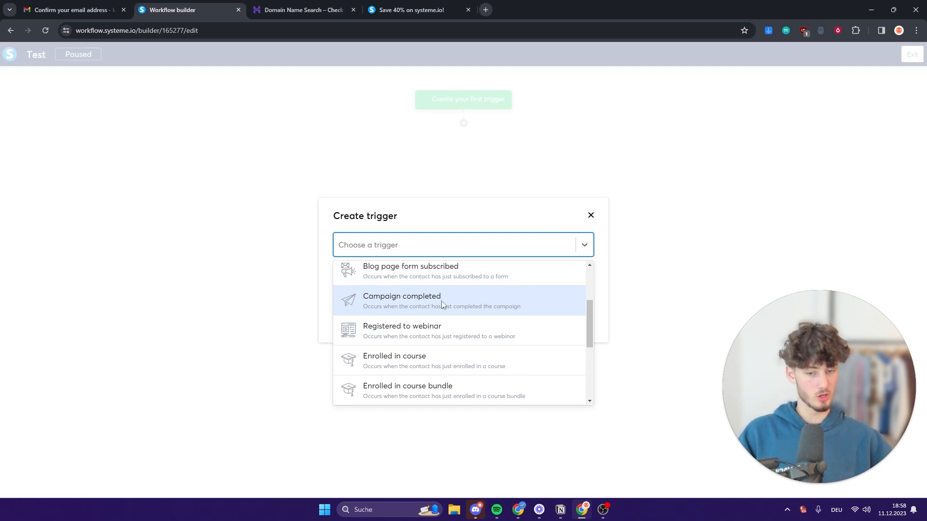
scroll(442, 307, "down", 3)
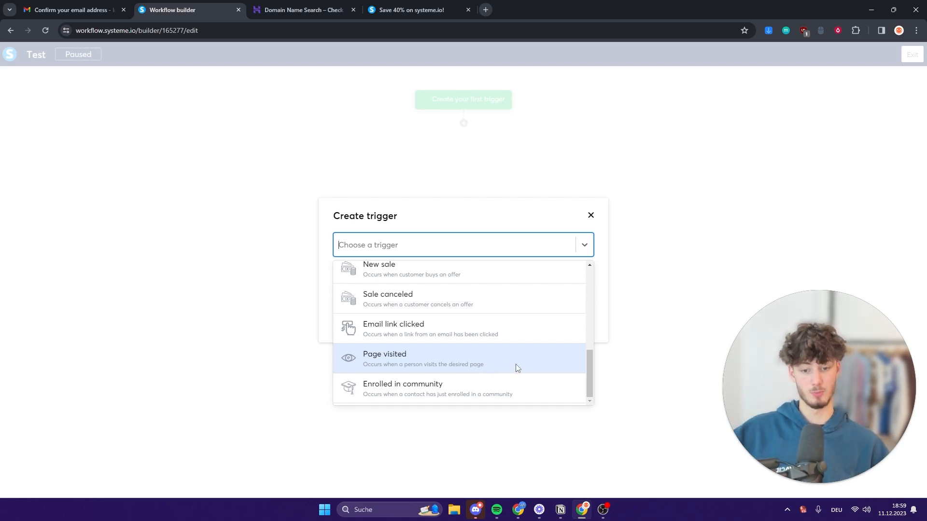
scroll(478, 367, "up", 1)
scroll(512, 349, "down", 1)
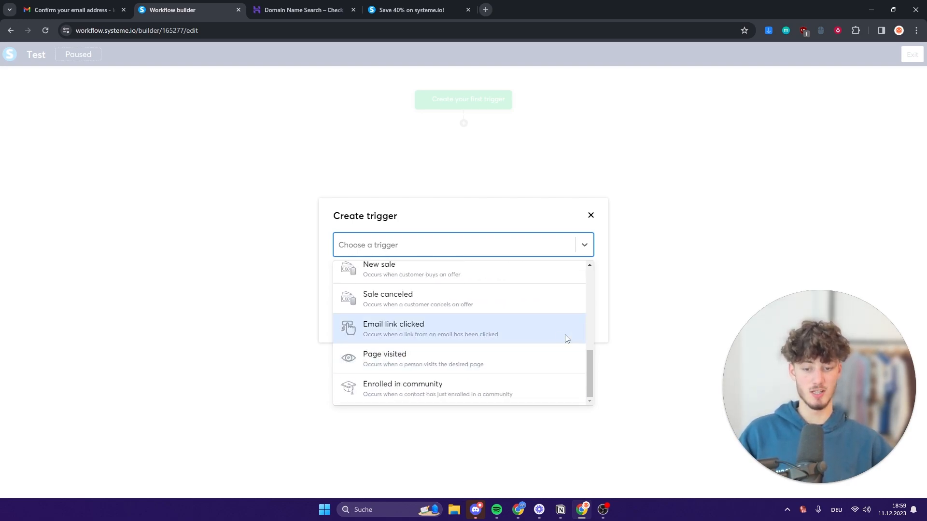
scroll(476, 344, "up", 6)
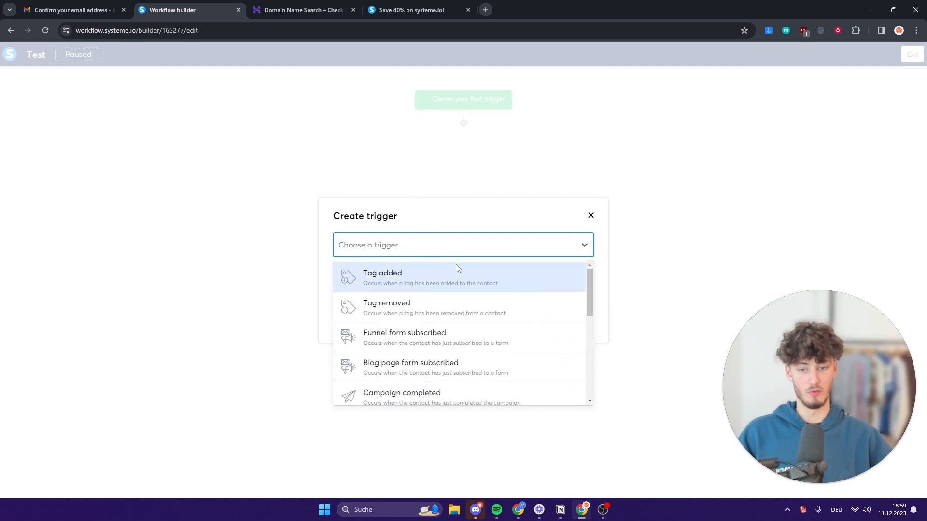
scroll(434, 300, "down", 3)
scroll(386, 304, "up", 2)
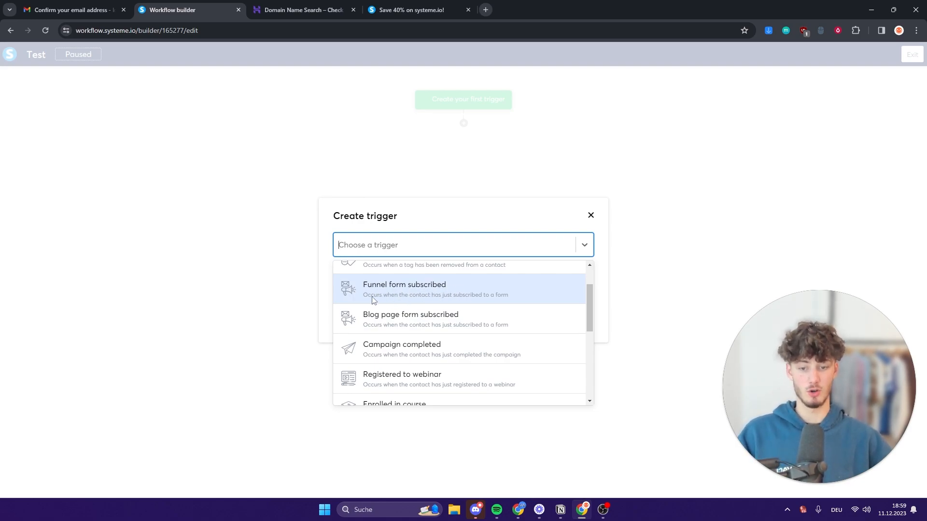
Set the trigger to 'Funnel form subscribed' on the Lead Magnet form and create it.
left_click(427, 287)
left_click(435, 285)
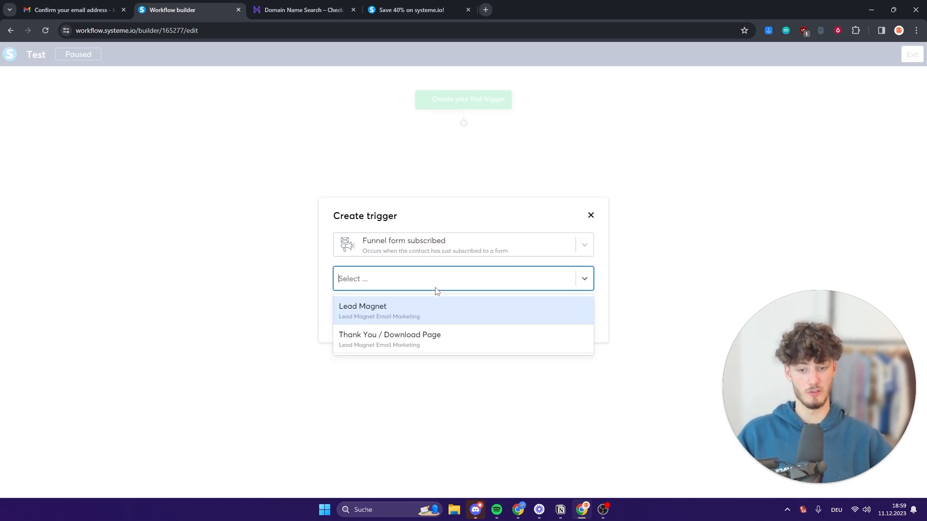
left_click(376, 310)
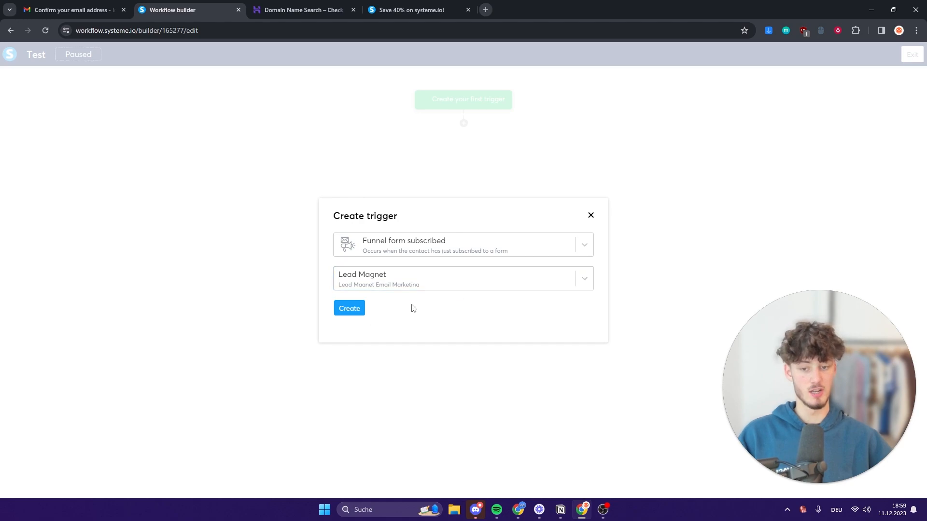
left_click(463, 123)
left_click_drag(333, 203, 530, 208)
Add a delay step that waits 4 days after the trigger.
left_click(417, 199)
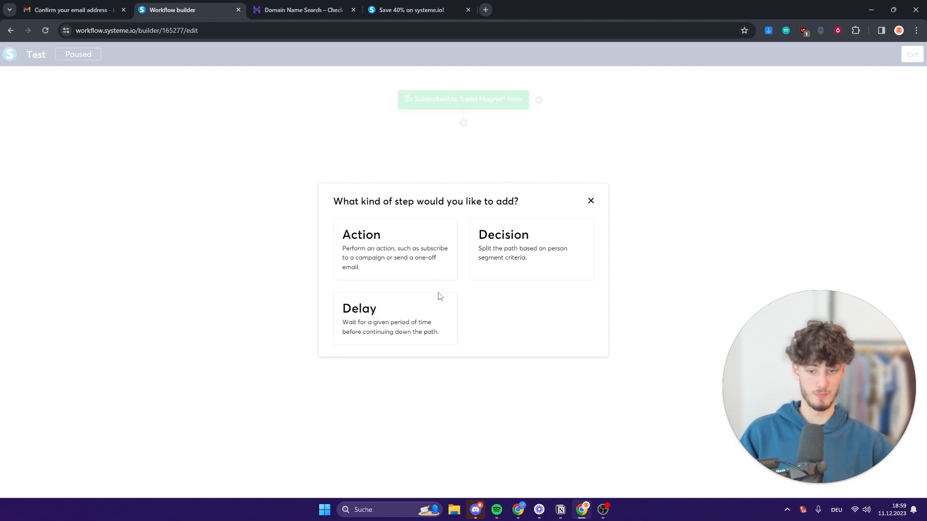
left_click(428, 320)
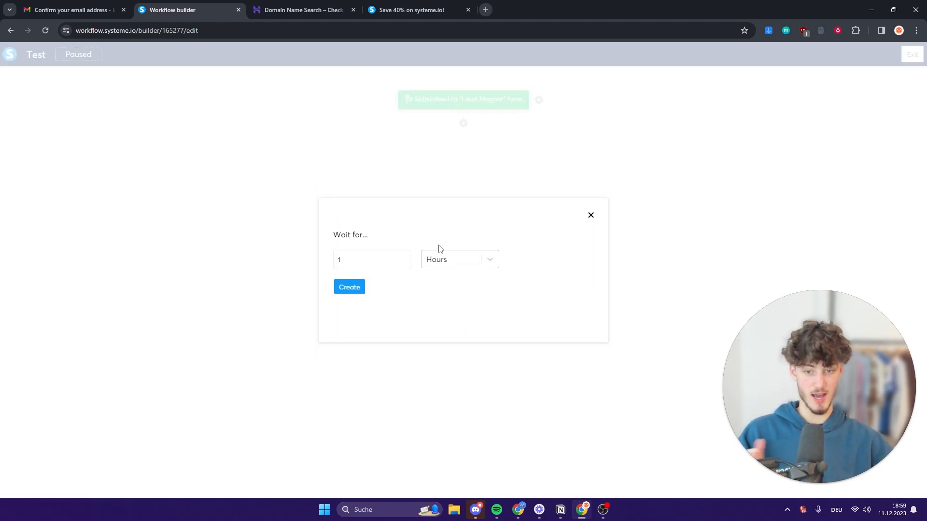
double_click(381, 261)
left_click(440, 261)
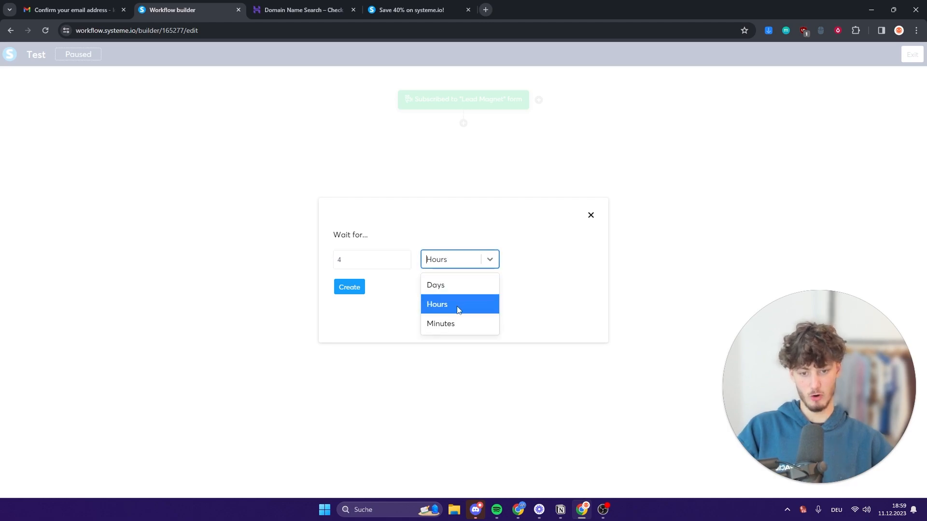
left_click(460, 288)
left_click(440, 265)
left_click(440, 265)
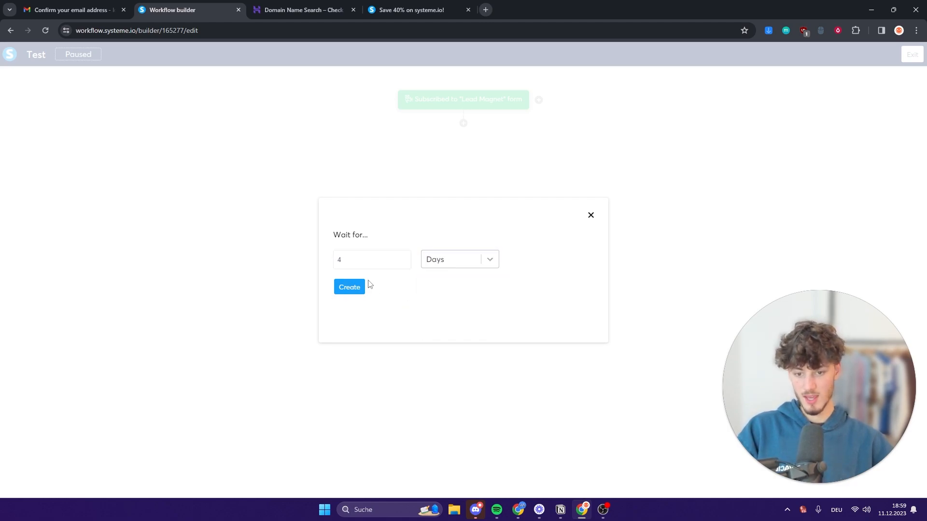
left_click(350, 287)
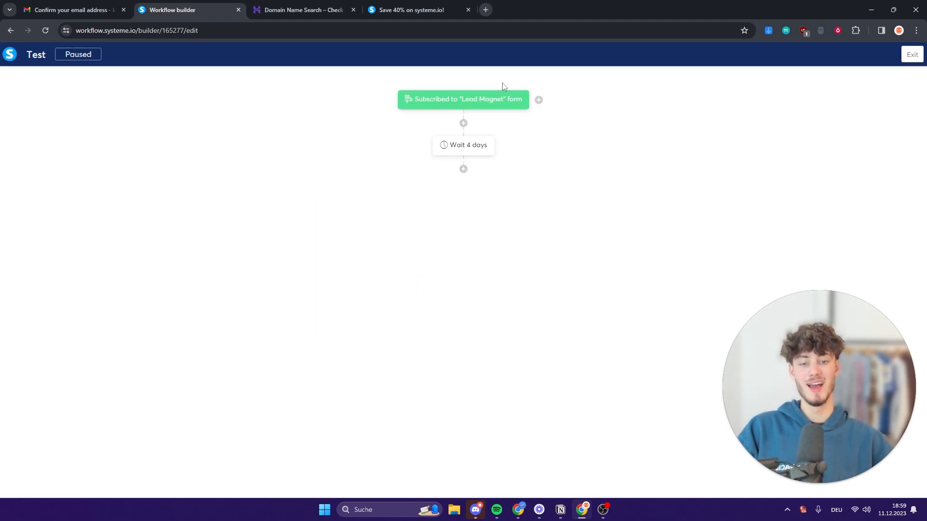
Add another step below 'Wait 4 days' and choose Action as its type.
mouse_move(482, 150)
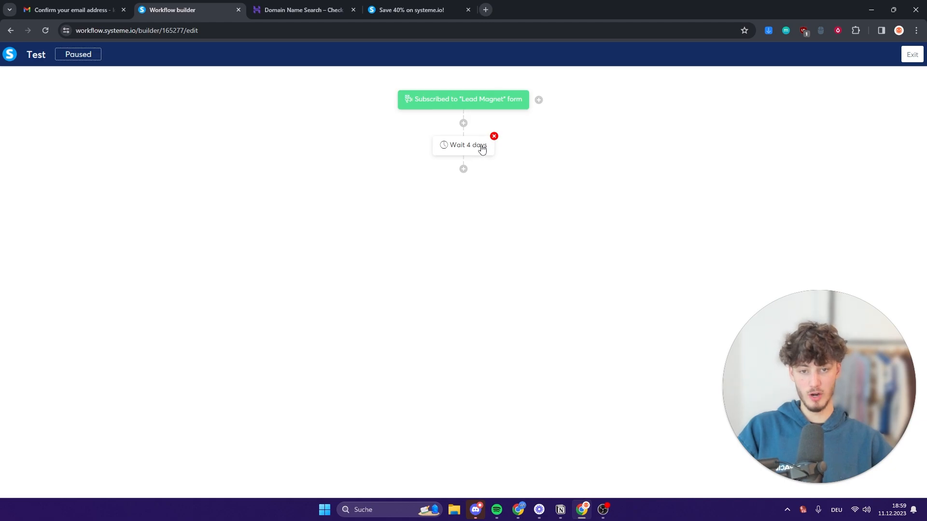
left_click(464, 169)
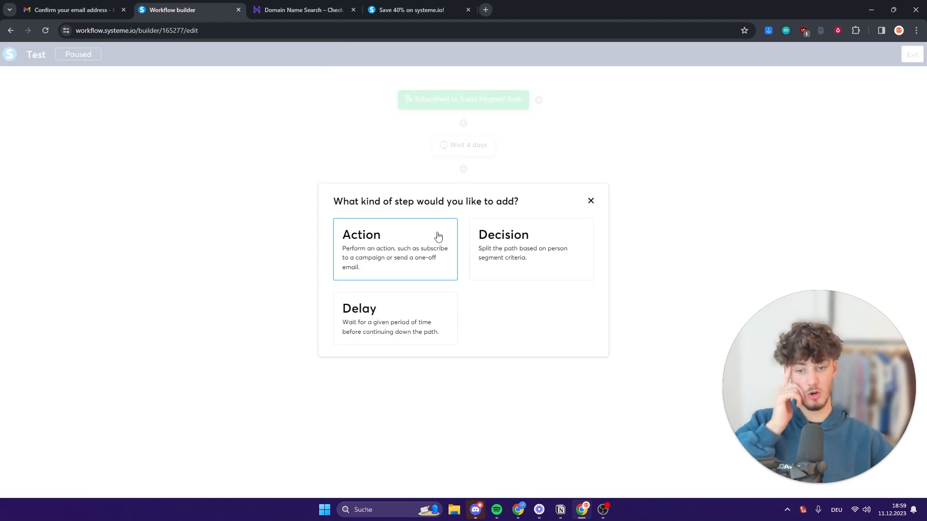
left_click(436, 238)
Set the action to Send an email and start creating a new email, since none exist.
left_click(443, 246)
scroll(452, 317, "down", 1)
scroll(452, 321, "down", 3)
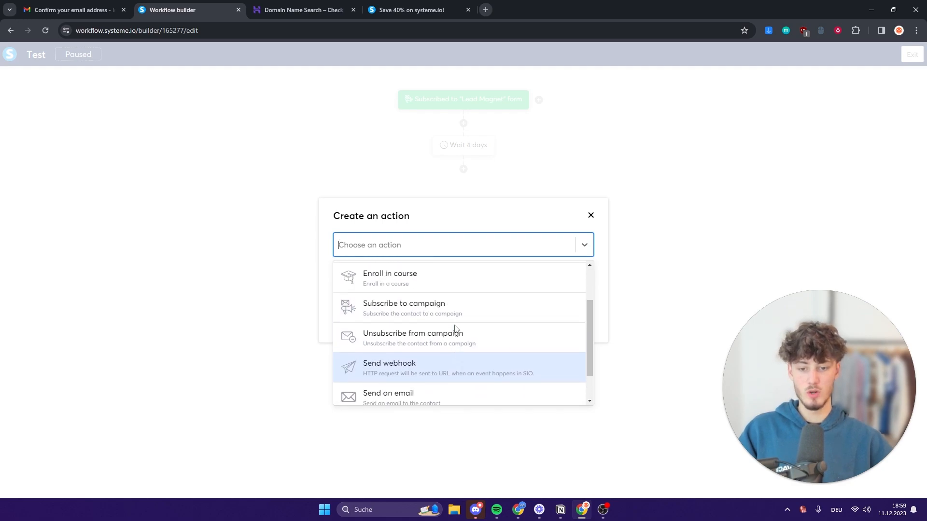
left_click(414, 361)
left_click(388, 268)
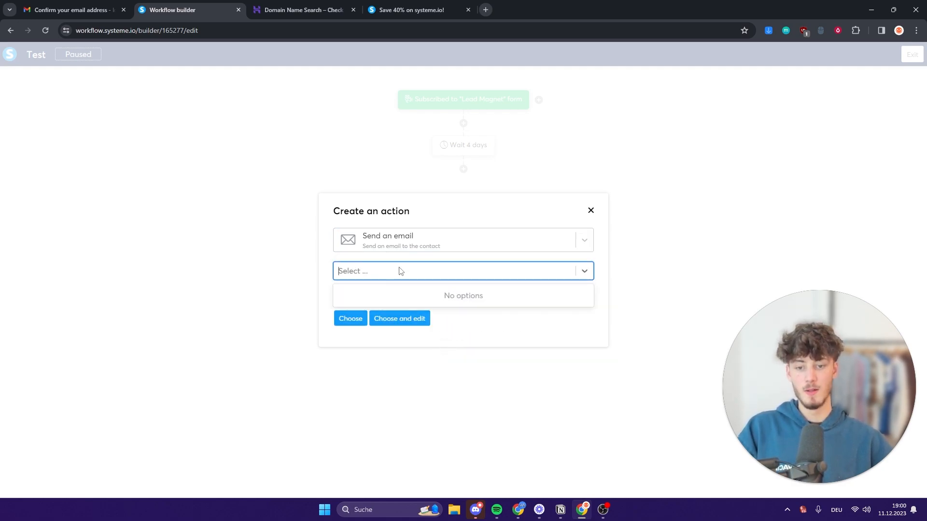
left_click(416, 276)
left_click(516, 301)
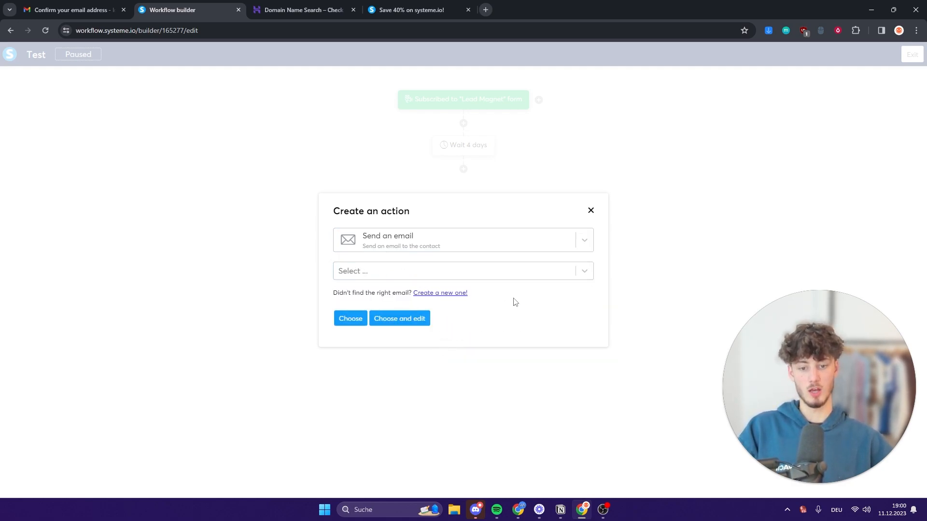
left_click(392, 275)
left_click(355, 274)
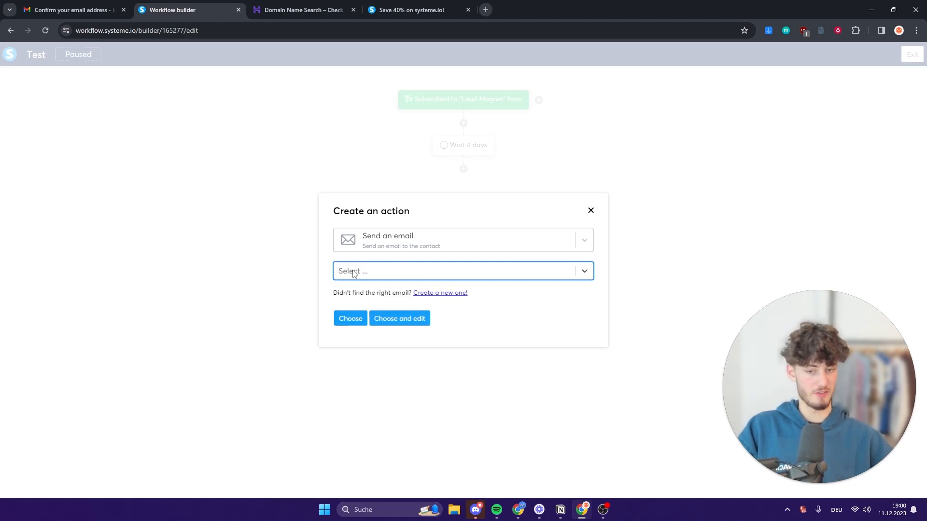
left_click(369, 303)
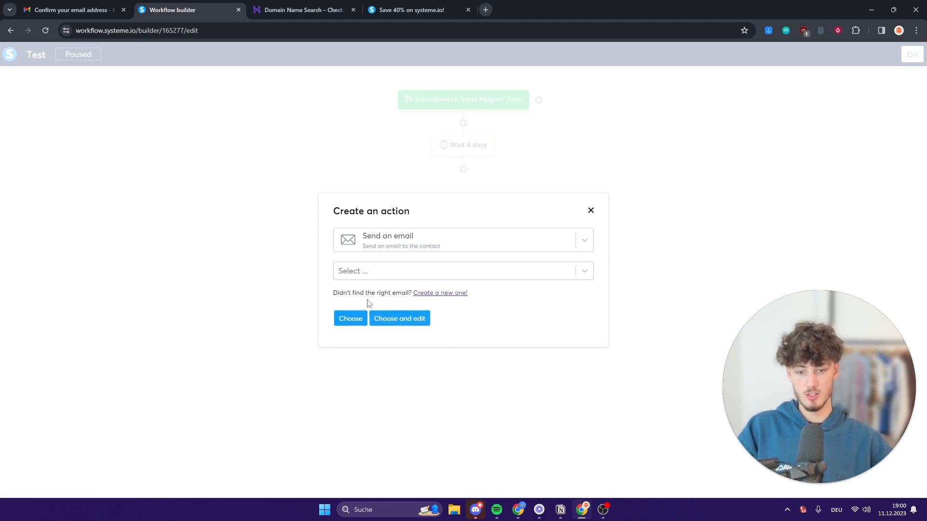
left_click(454, 294)
left_click(410, 235)
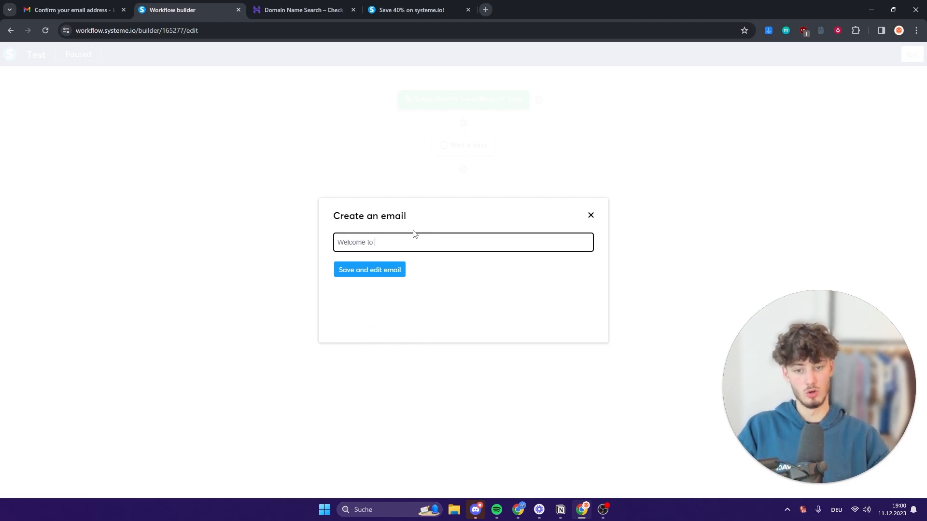
Give the email the subject 'Welcome to our newsletter' and write its body text.
type("Welcome to our newslette")
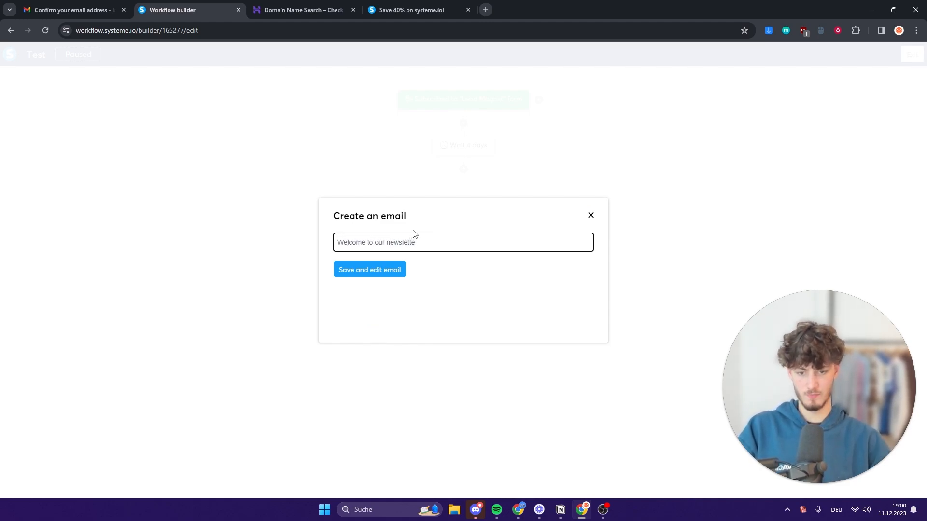
type("r!")
left_click(364, 269)
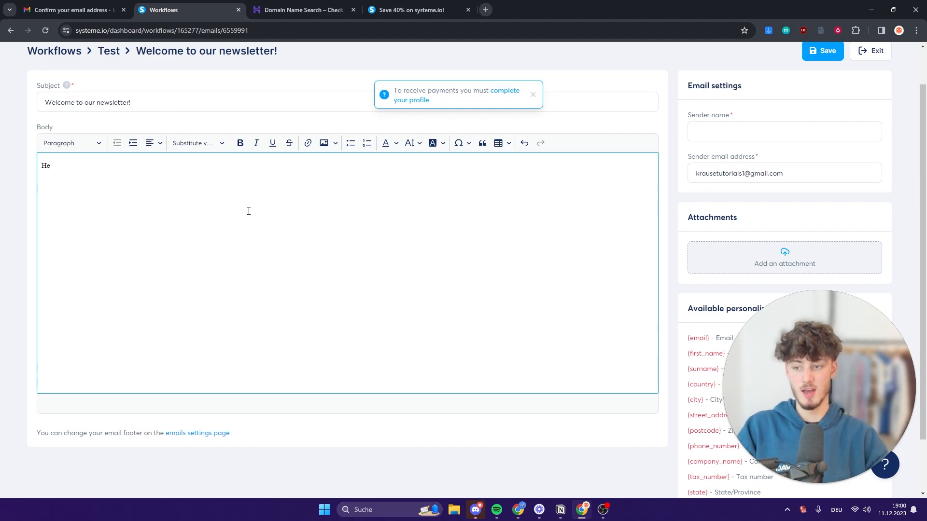
type(",")
key("Return")
type("thank you for subscribing!")
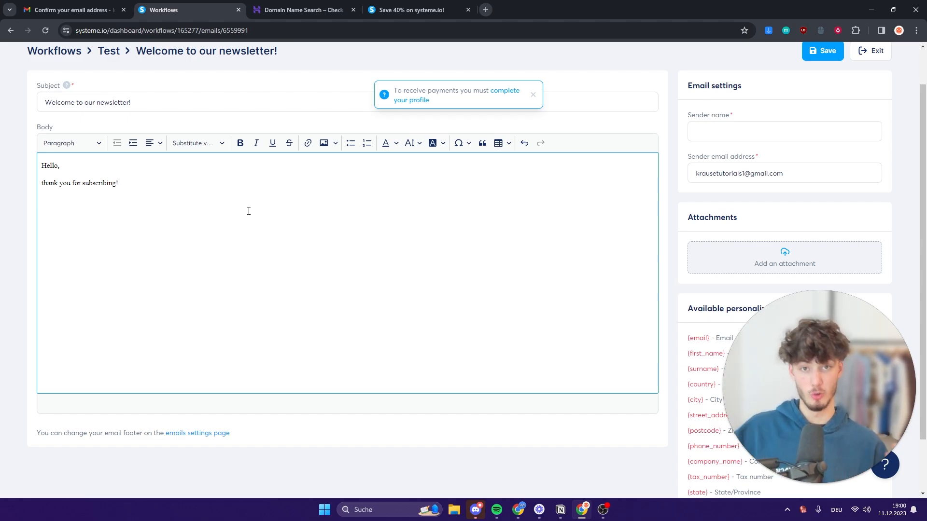
scroll(395, 107, "up", 1)
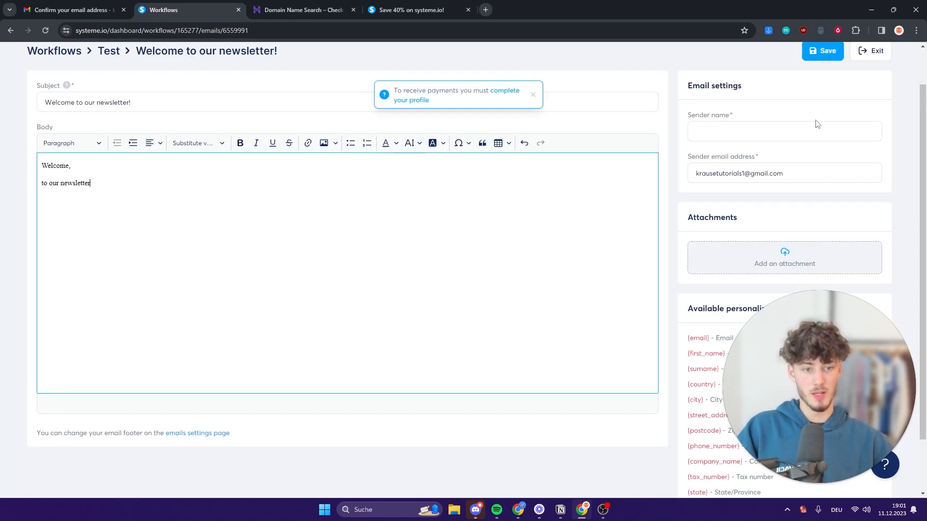
Fill in the email's sender name and save it.
left_click(690, 126)
scroll(689, 123, "up", 1)
left_click(823, 95)
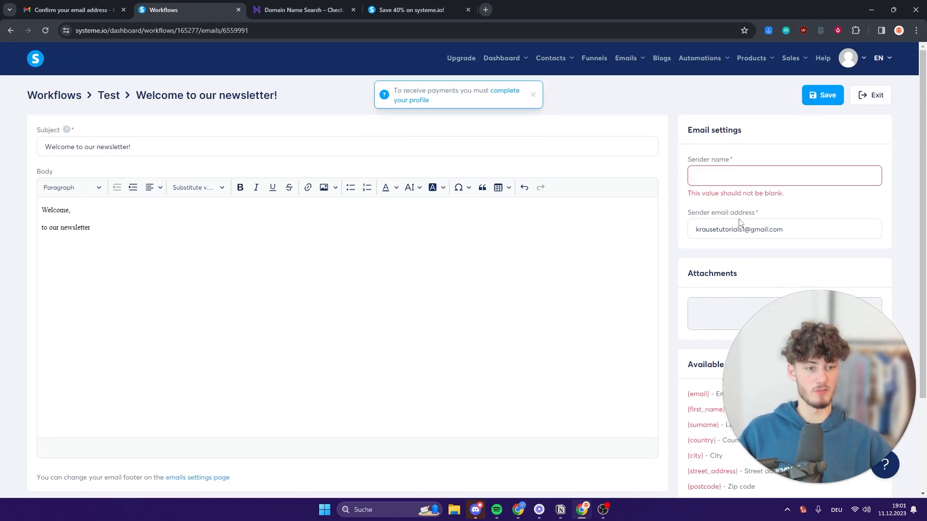
left_click(755, 171)
type("ewas")
left_click(823, 99)
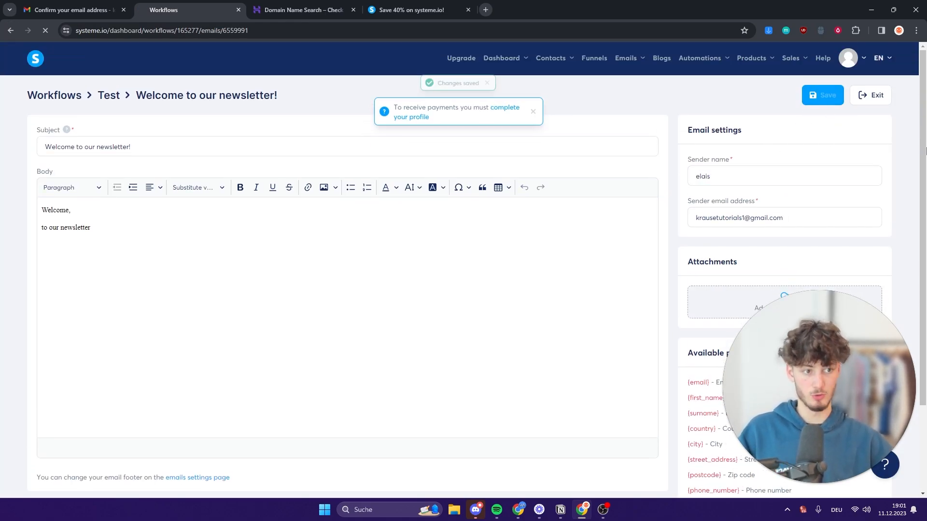
Add a decision step using the Email clicked filter for the welcome email.
left_click(464, 216)
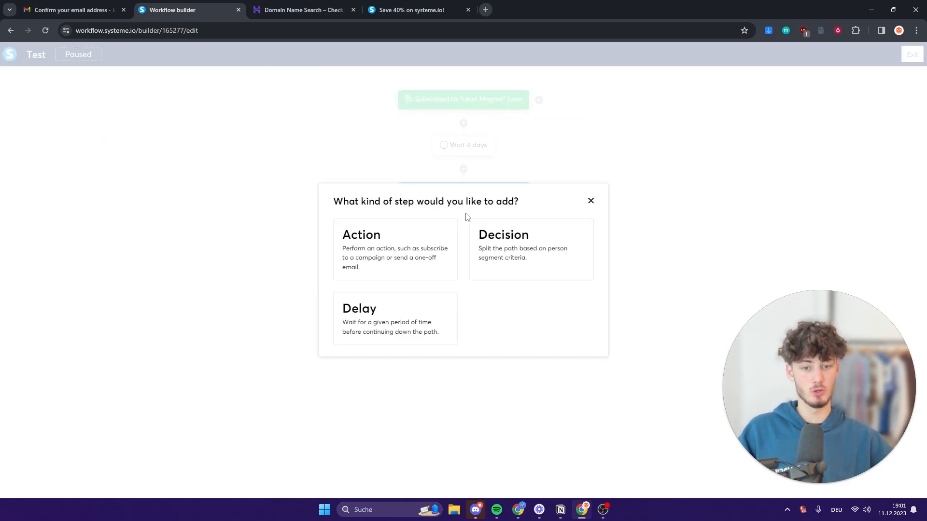
left_click(510, 256)
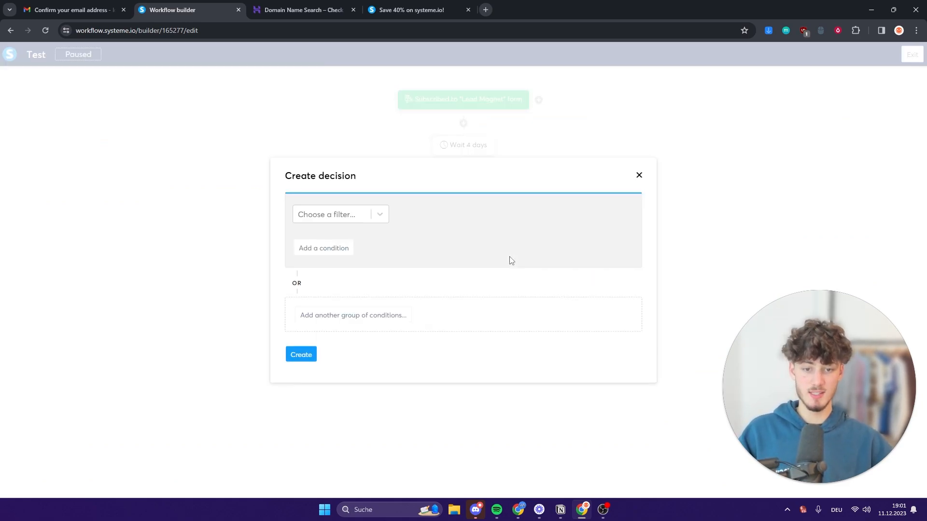
left_click(342, 219)
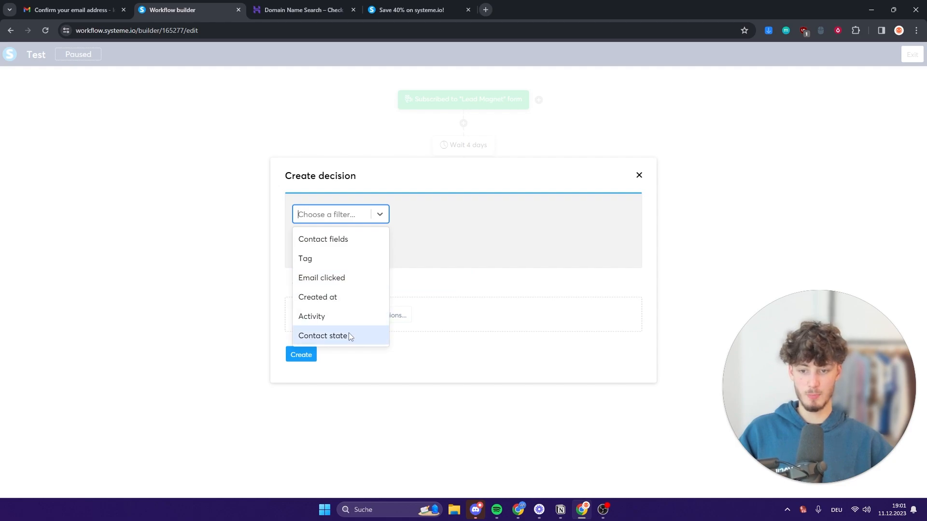
left_click(339, 285)
left_click(332, 218)
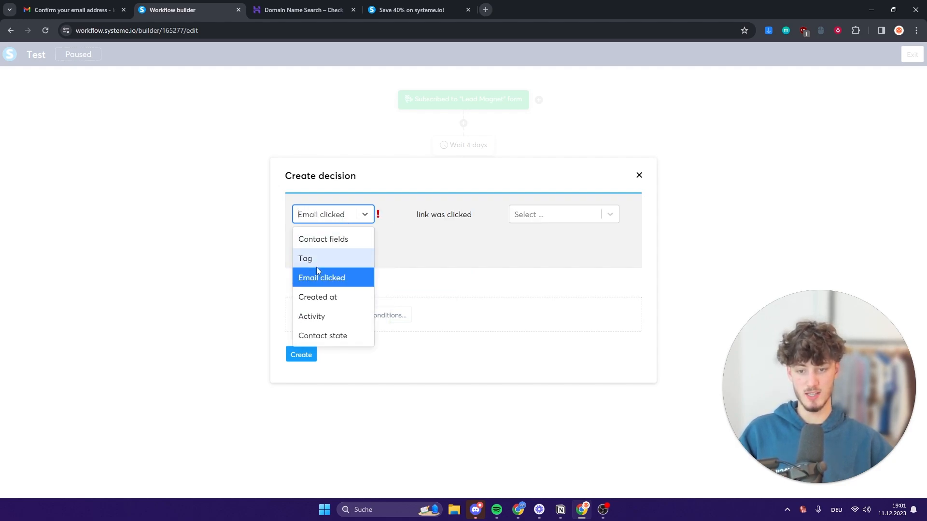
left_click(308, 213)
left_click(583, 213)
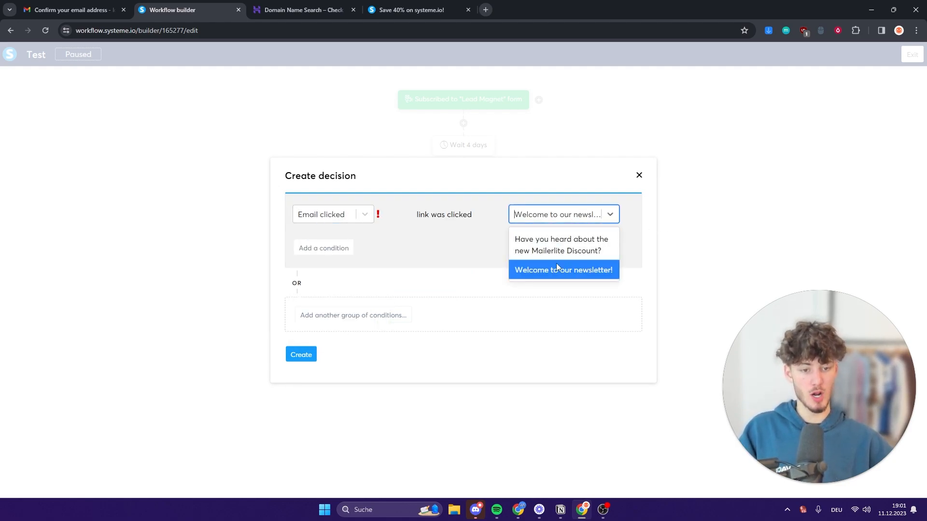
left_click(459, 244)
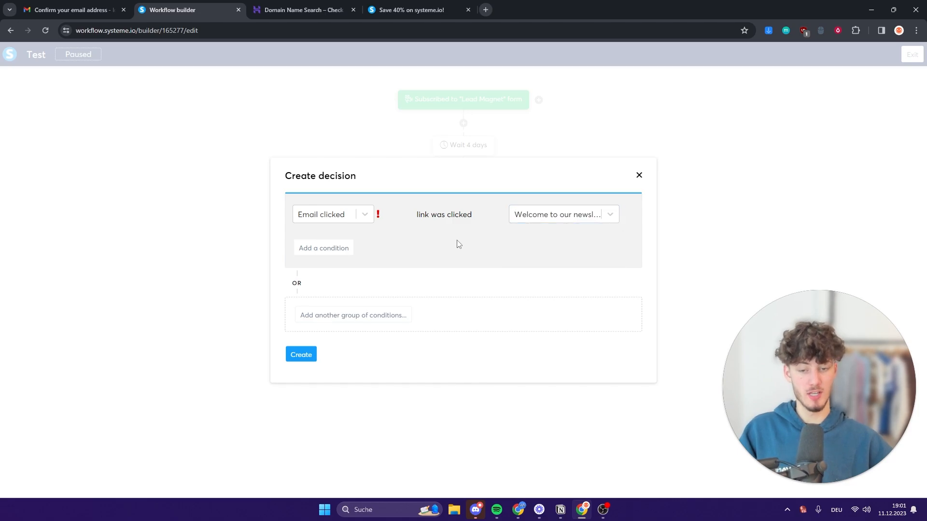
left_click(301, 355)
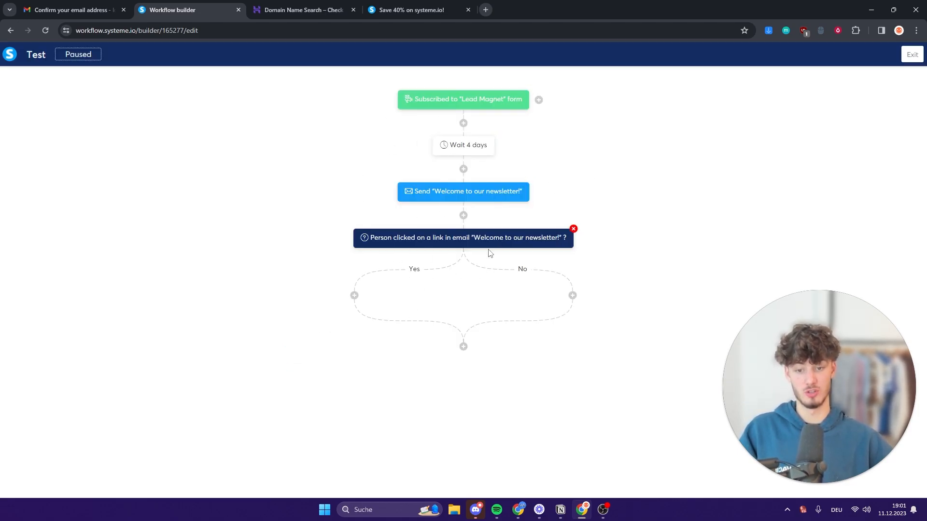
Add a 5-day delay on the decision's Yes branch.
left_click(354, 296)
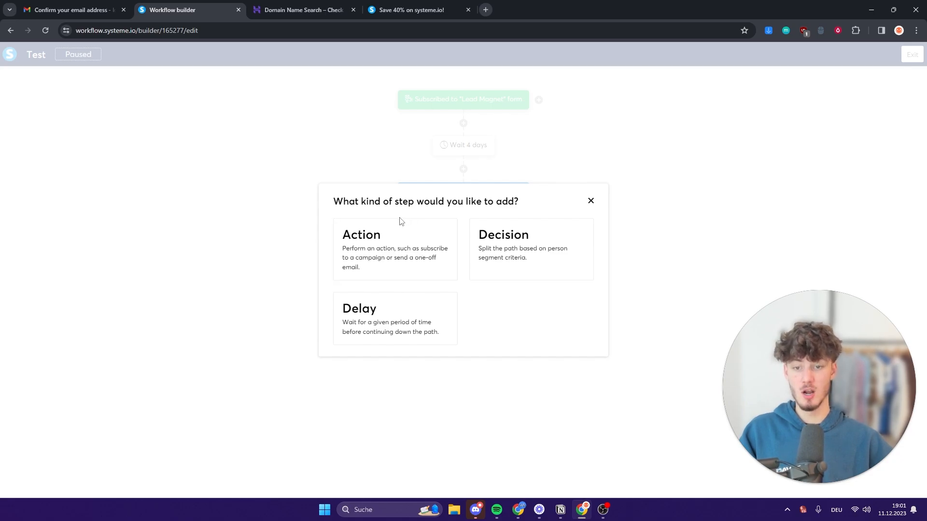
left_click(399, 241)
left_click(401, 245)
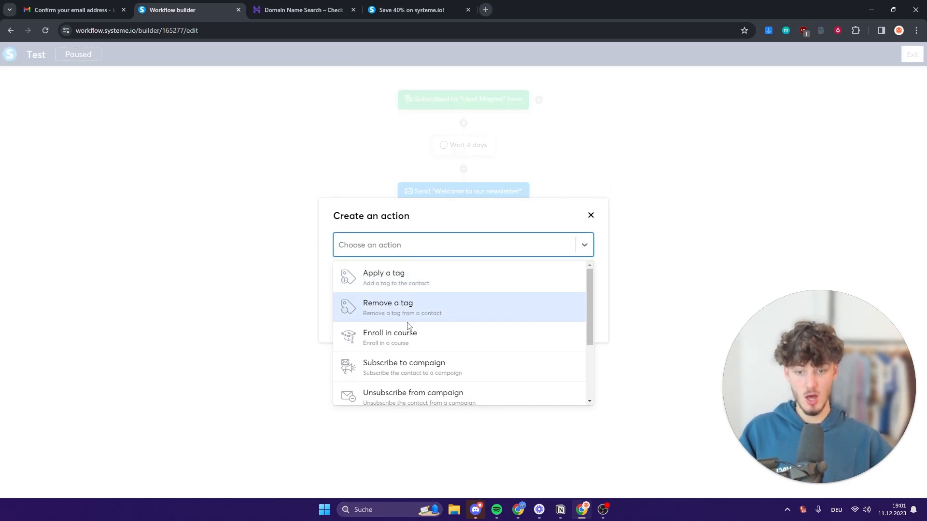
scroll(437, 316, "down", 3)
left_click(598, 222)
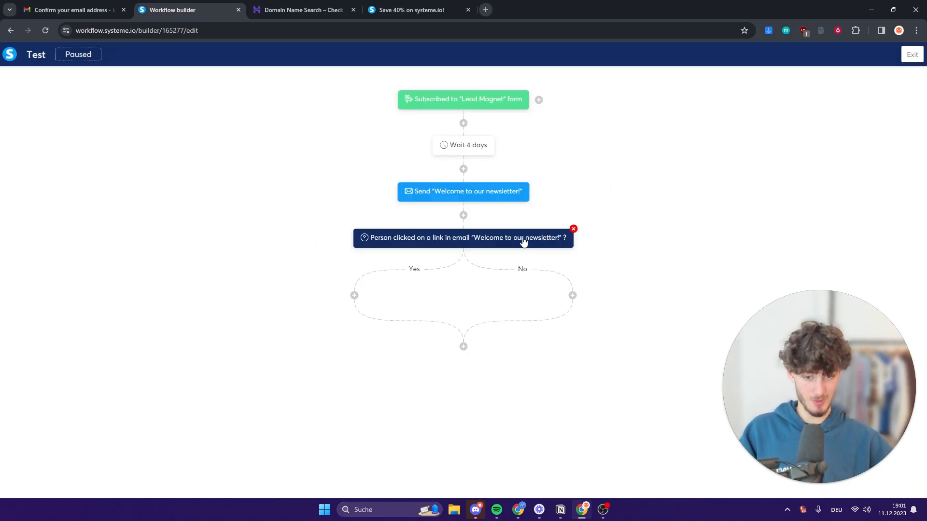
left_click(355, 296)
left_click(437, 338)
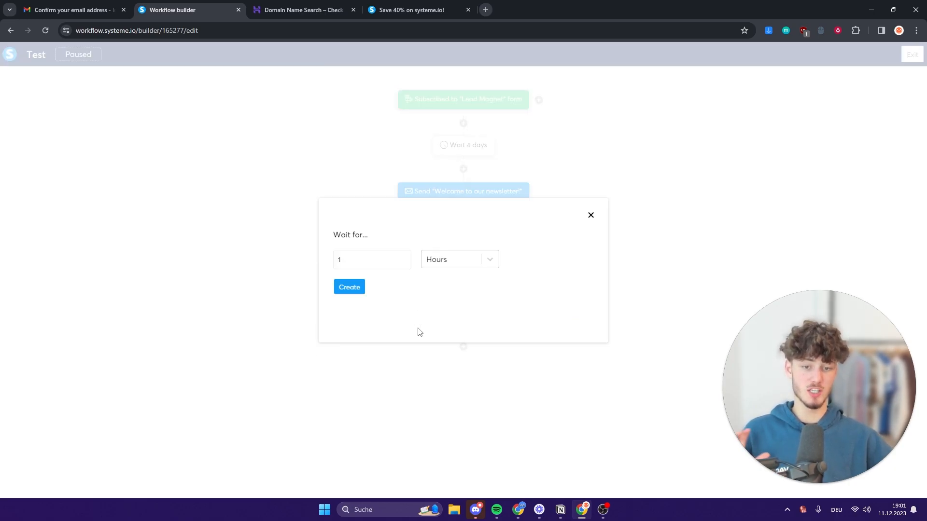
type("5")
left_click(459, 260)
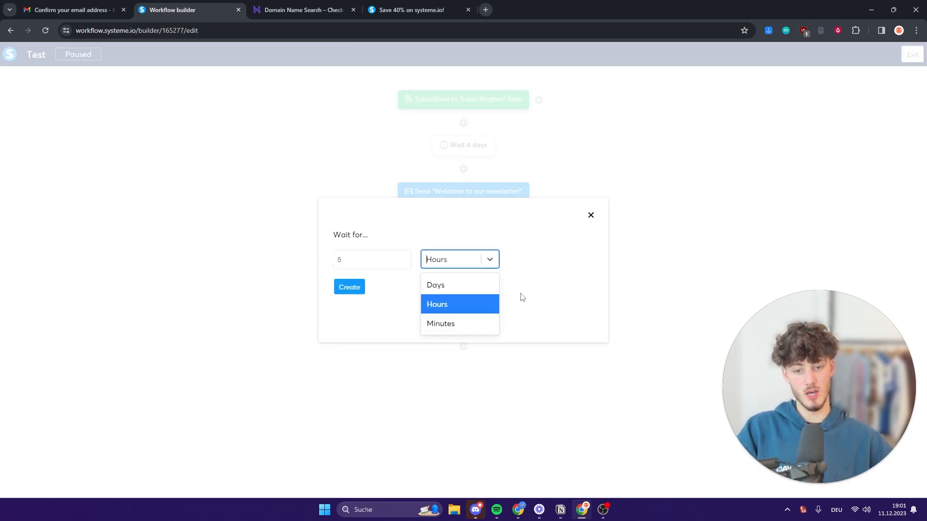
left_click(437, 283)
left_click(355, 289)
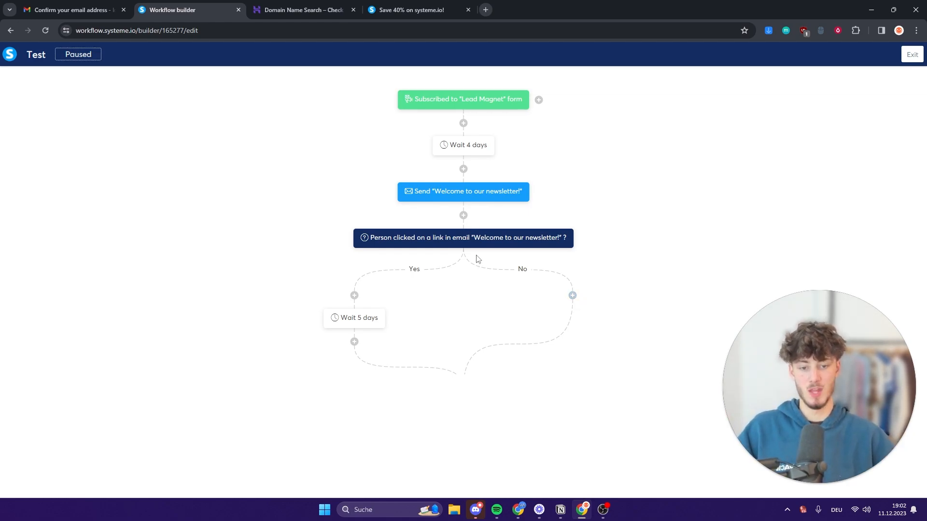
Browse the actions available for the No branch, then cancel without adding one.
left_click(573, 296)
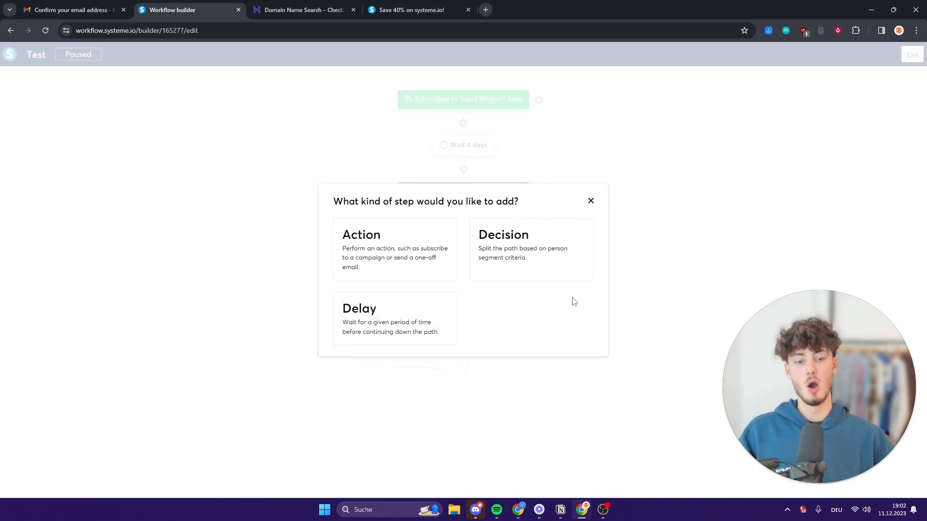
left_click(373, 255)
left_click(493, 256)
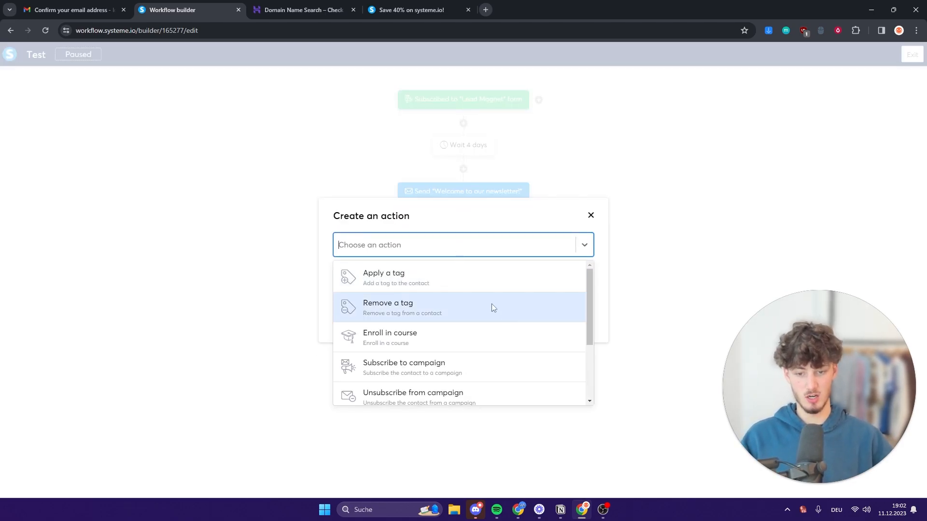
scroll(498, 319, "down", 2)
scroll(502, 333, "up", 1)
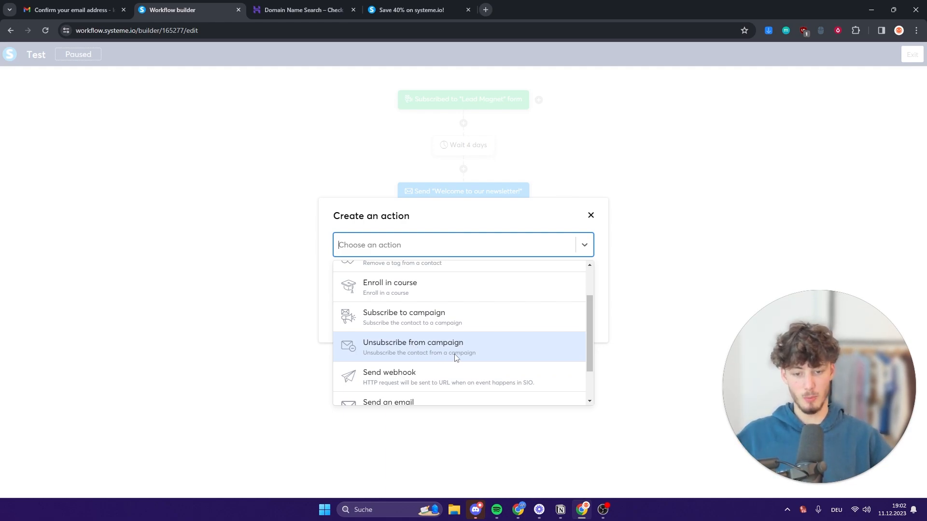
scroll(481, 356, "down", 1)
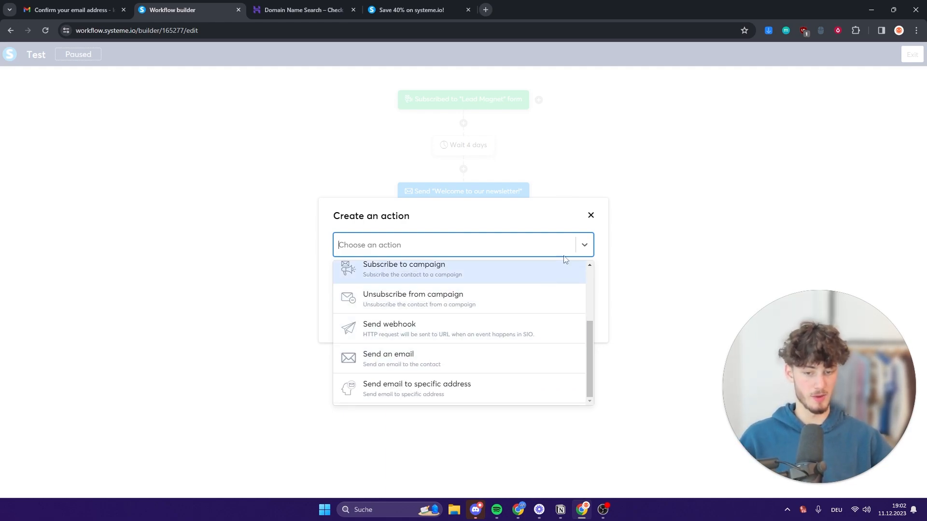
scroll(549, 288, "up", 3)
left_click(591, 215)
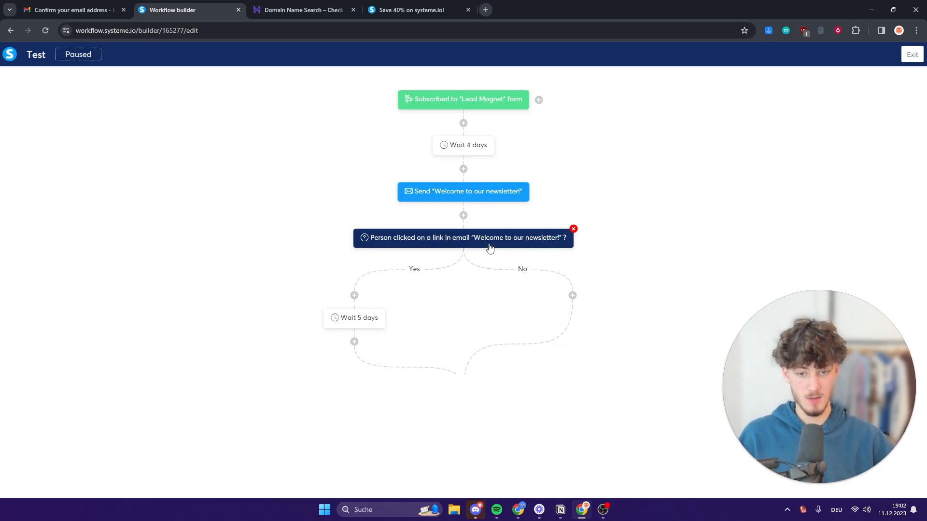
Leave the No branch empty and exit the workflow builder.
left_click(572, 296)
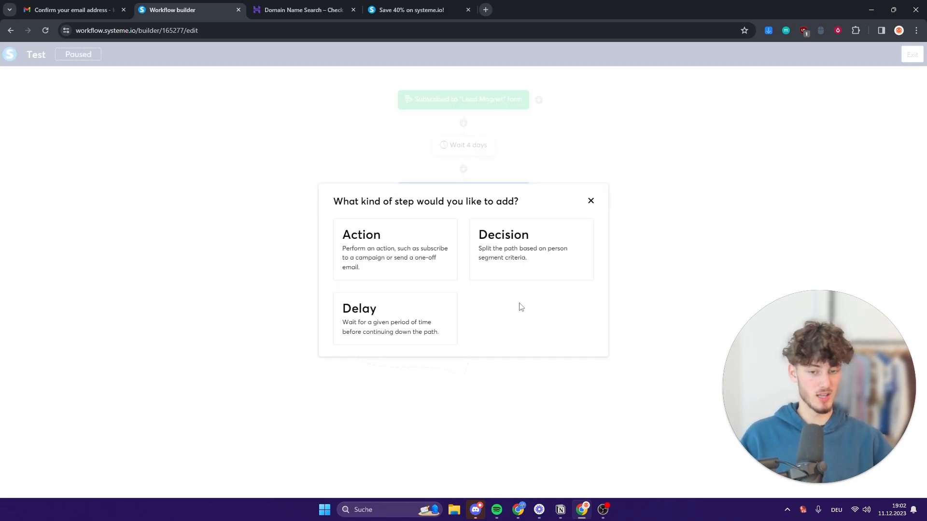
left_click(591, 201)
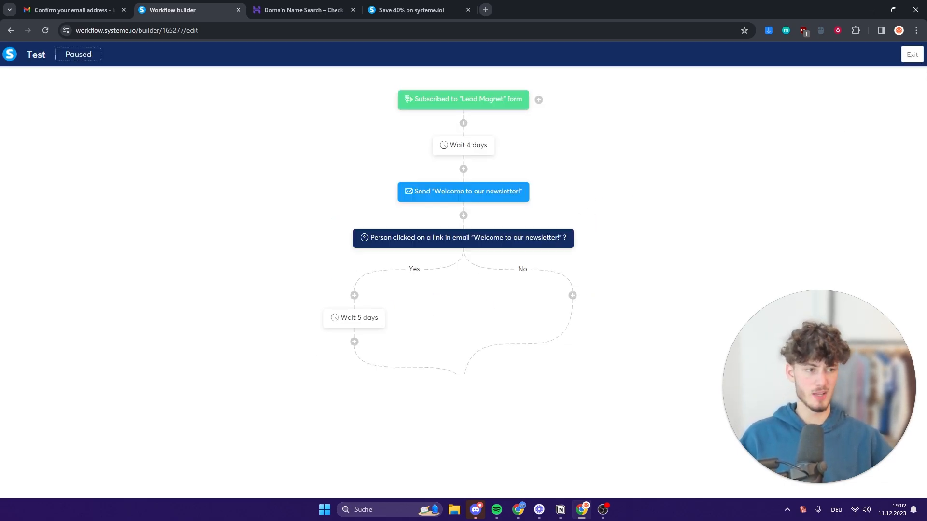
left_click(912, 54)
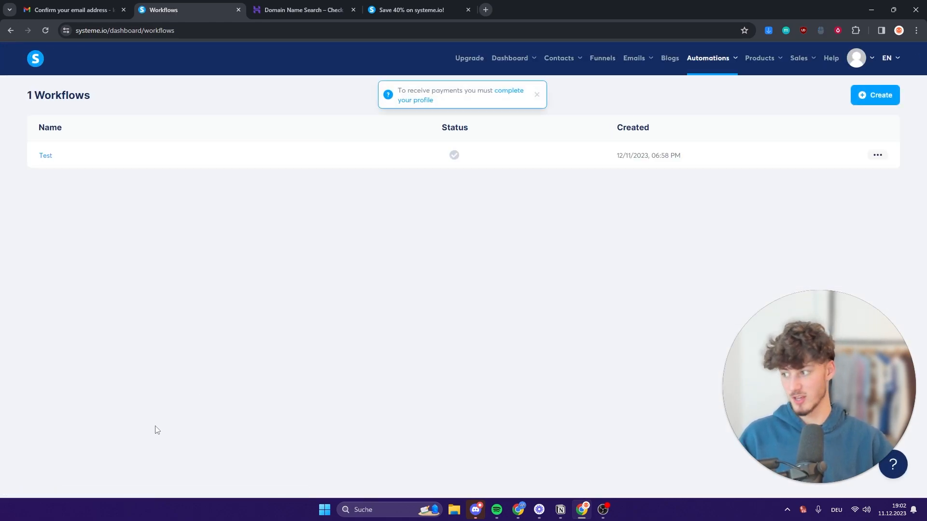
Look over the Orders page and the new physical product form.
mouse_move(761, 60)
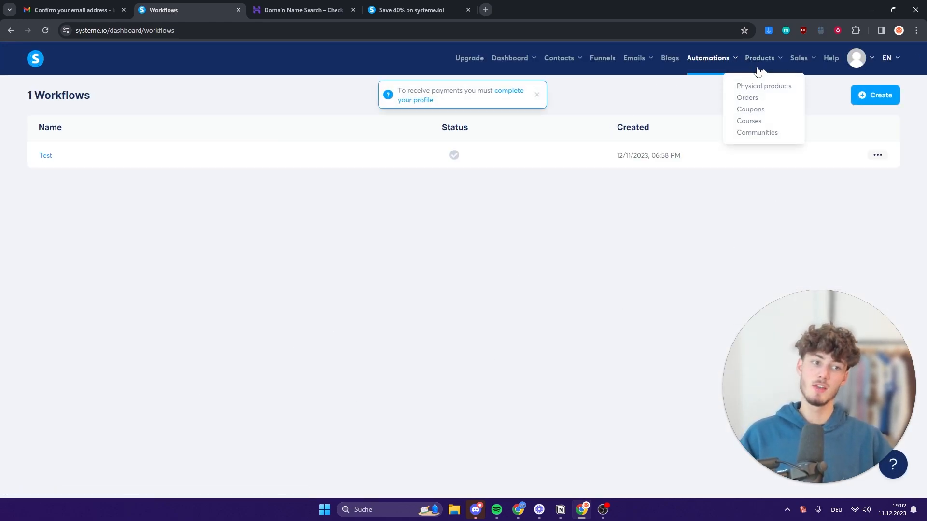
left_click(749, 98)
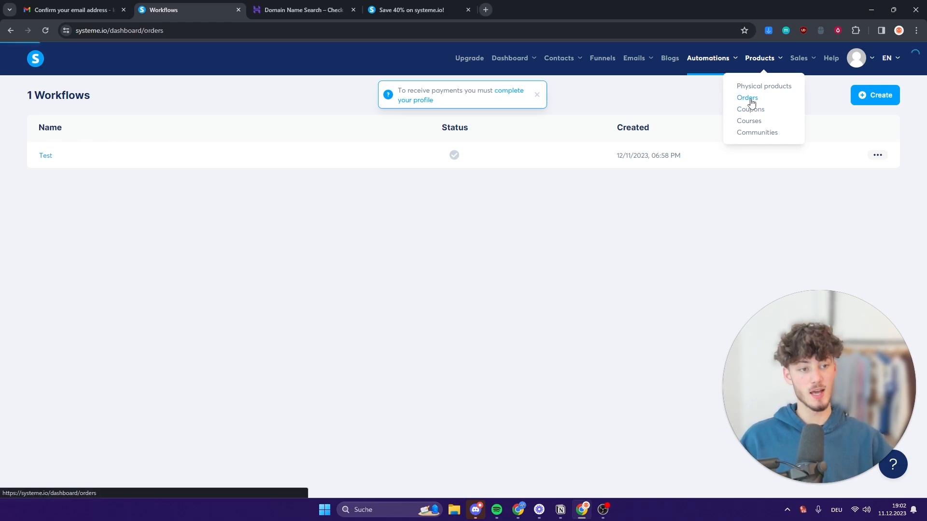
left_click(763, 87)
left_click(874, 95)
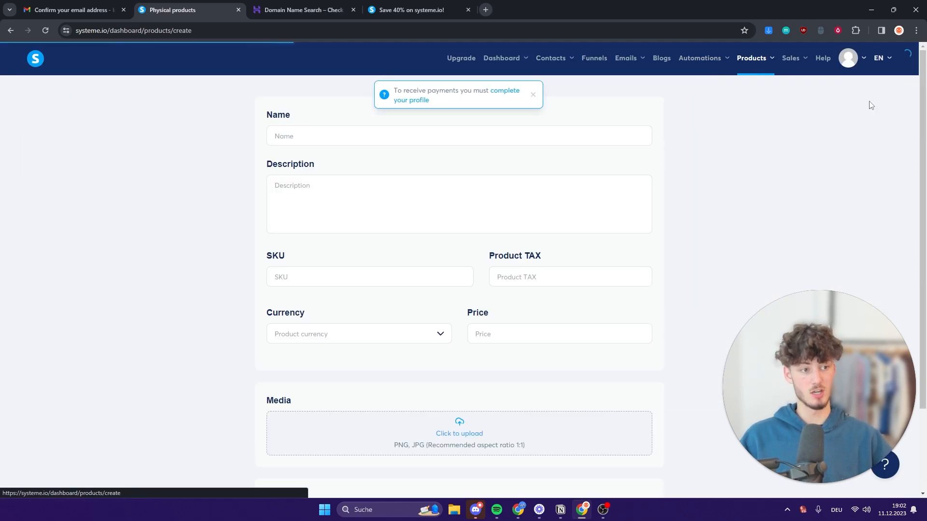
scroll(475, 276, "down", 2)
scroll(475, 277, "up", 2)
View the Courses list and the Add a new course page, ending on the Dashboard.
mouse_move(760, 60)
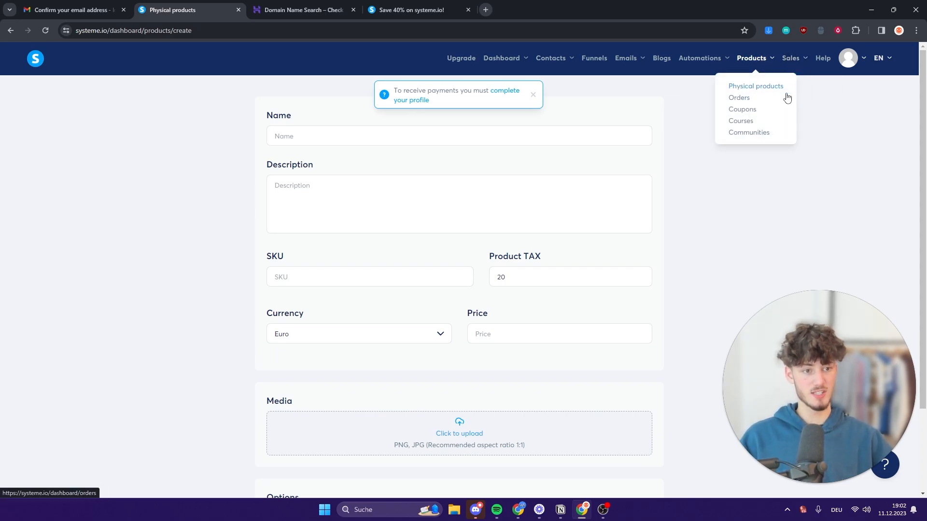
left_click(732, 124)
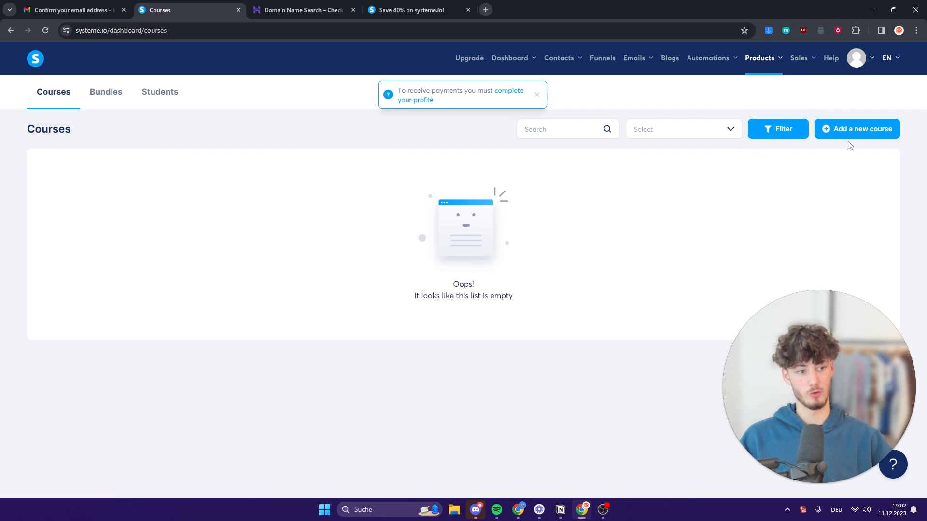
left_click(854, 129)
scroll(425, 206, "down", 5)
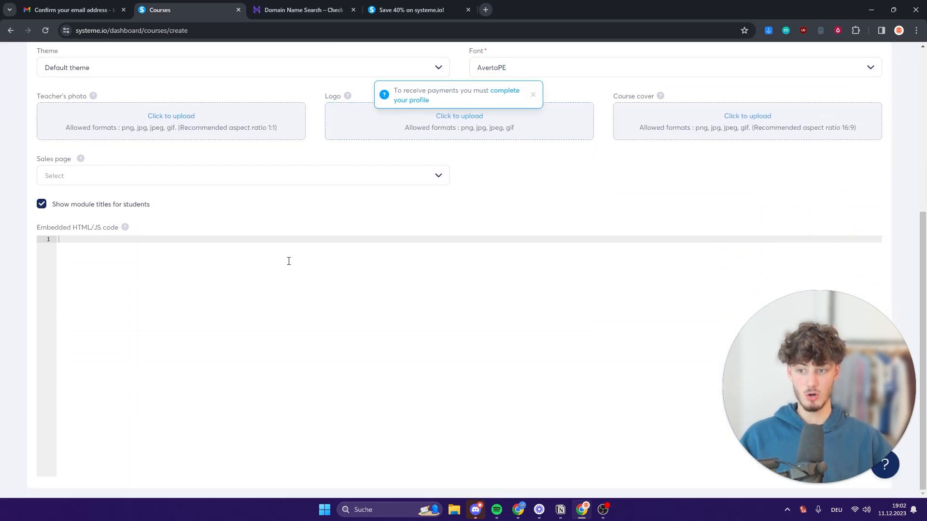
scroll(291, 273, "up", 5)
scroll(288, 273, "down", 2)
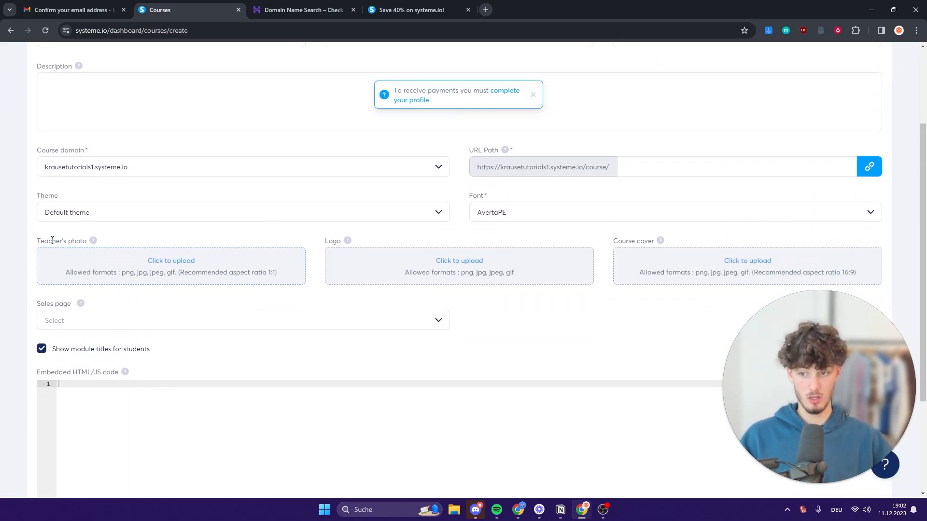
left_click_drag(37, 240, 217, 236)
left_click(259, 236)
scroll(261, 240, "up", 3)
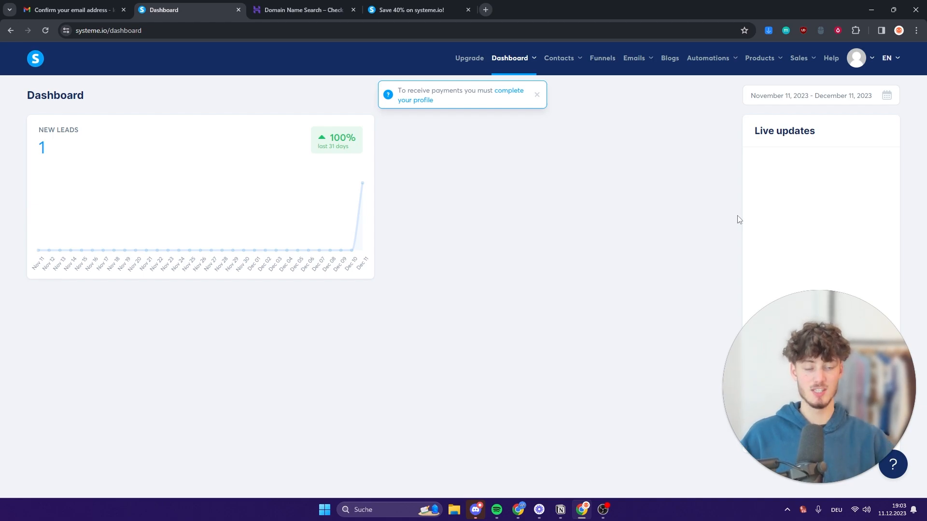
left_click_drag(824, 369, 514, 246)
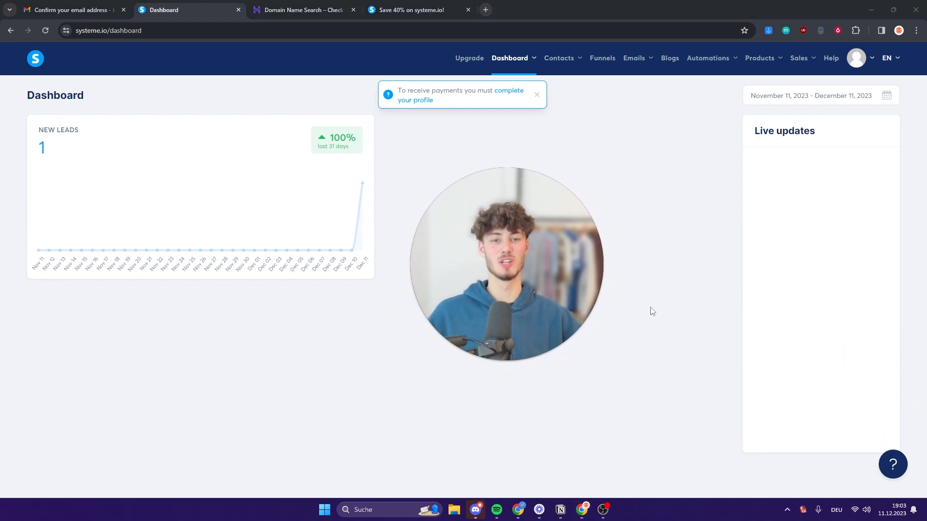
left_click_drag(583, 282, 556, 268)
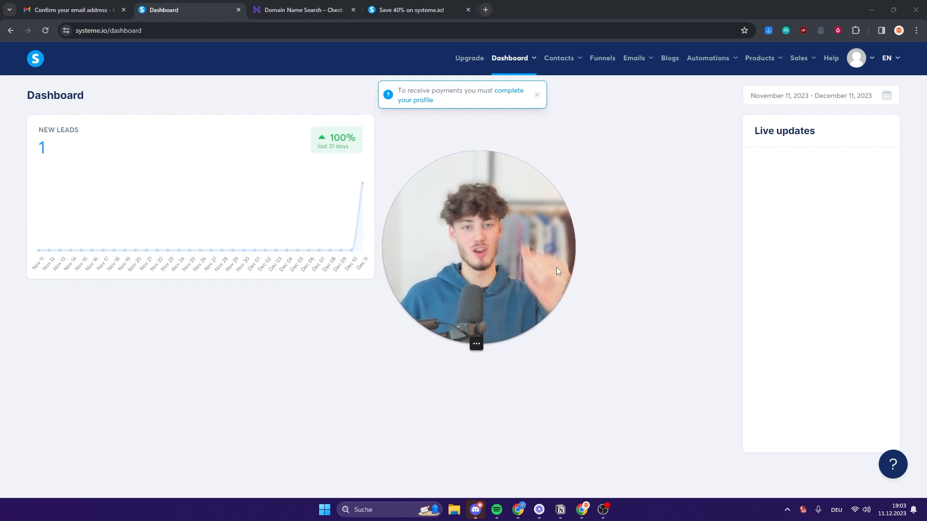